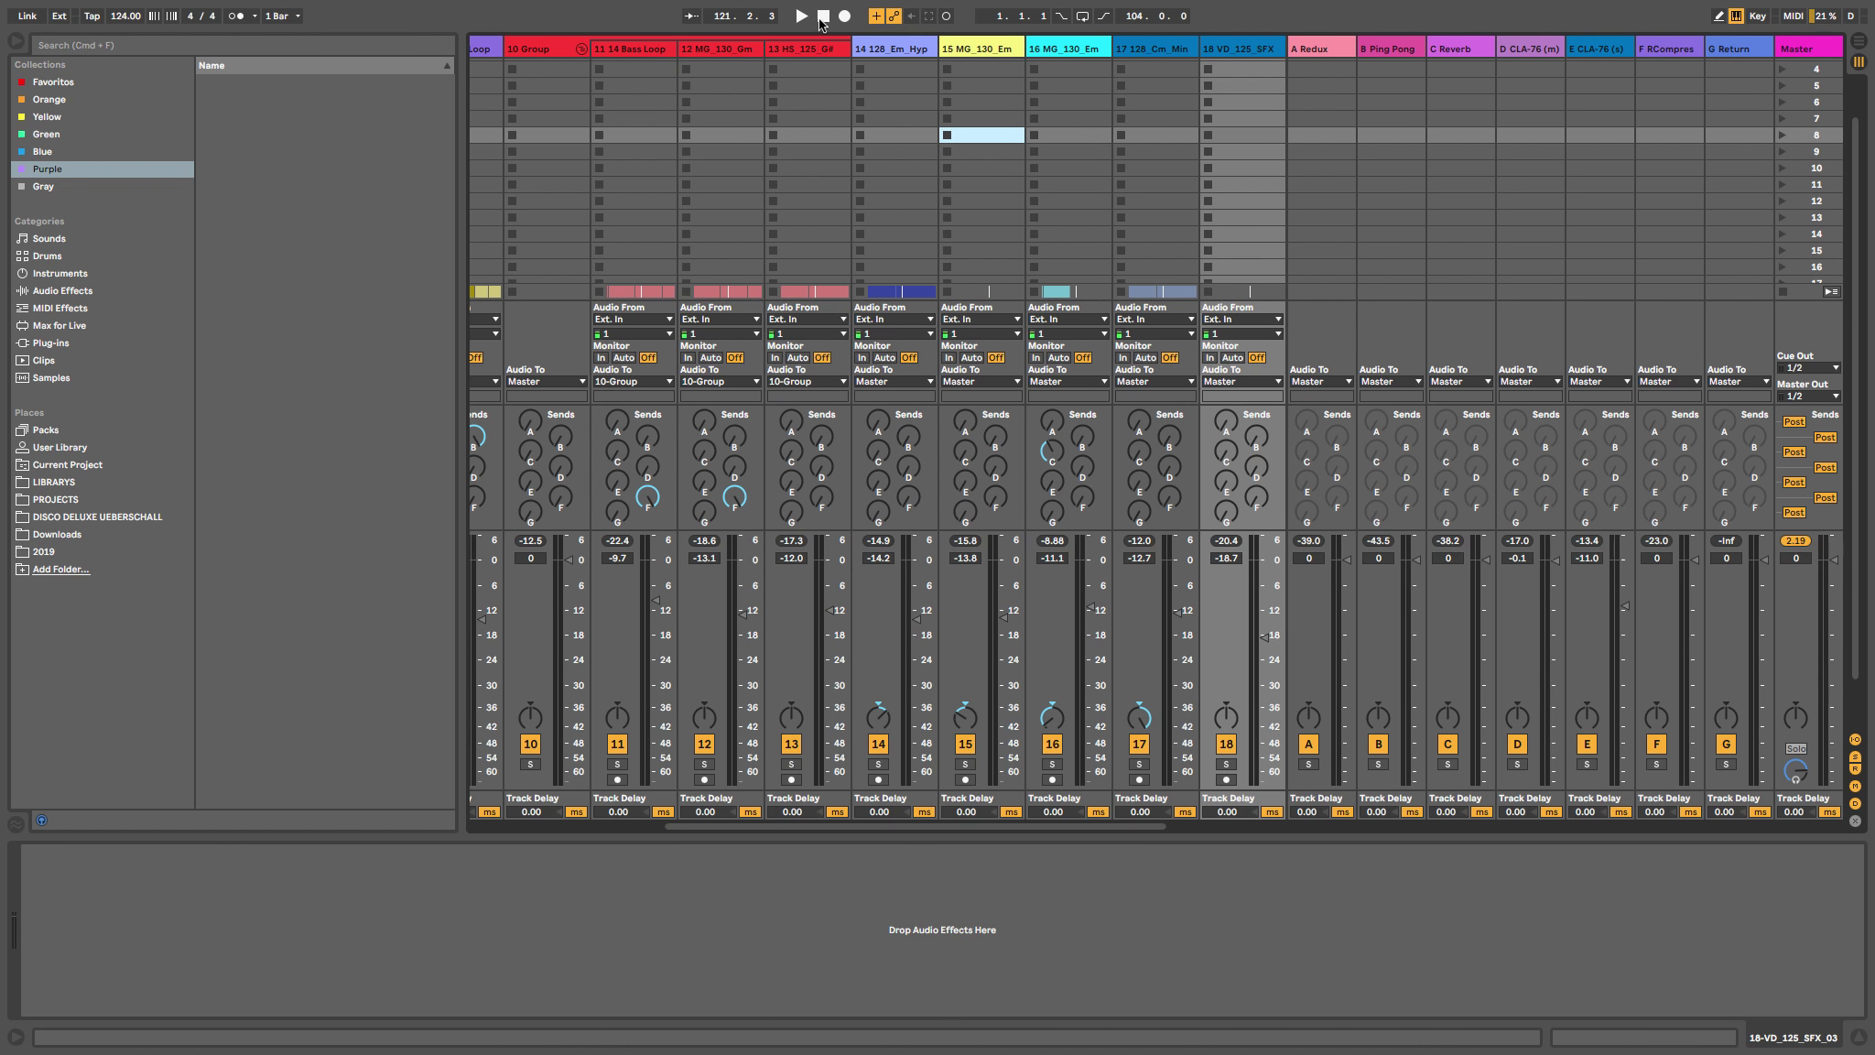
Stop playback at bar 1 and view the RCompressor and CLA-76 (m) return compressors, then close CLA-76.
click(821, 17)
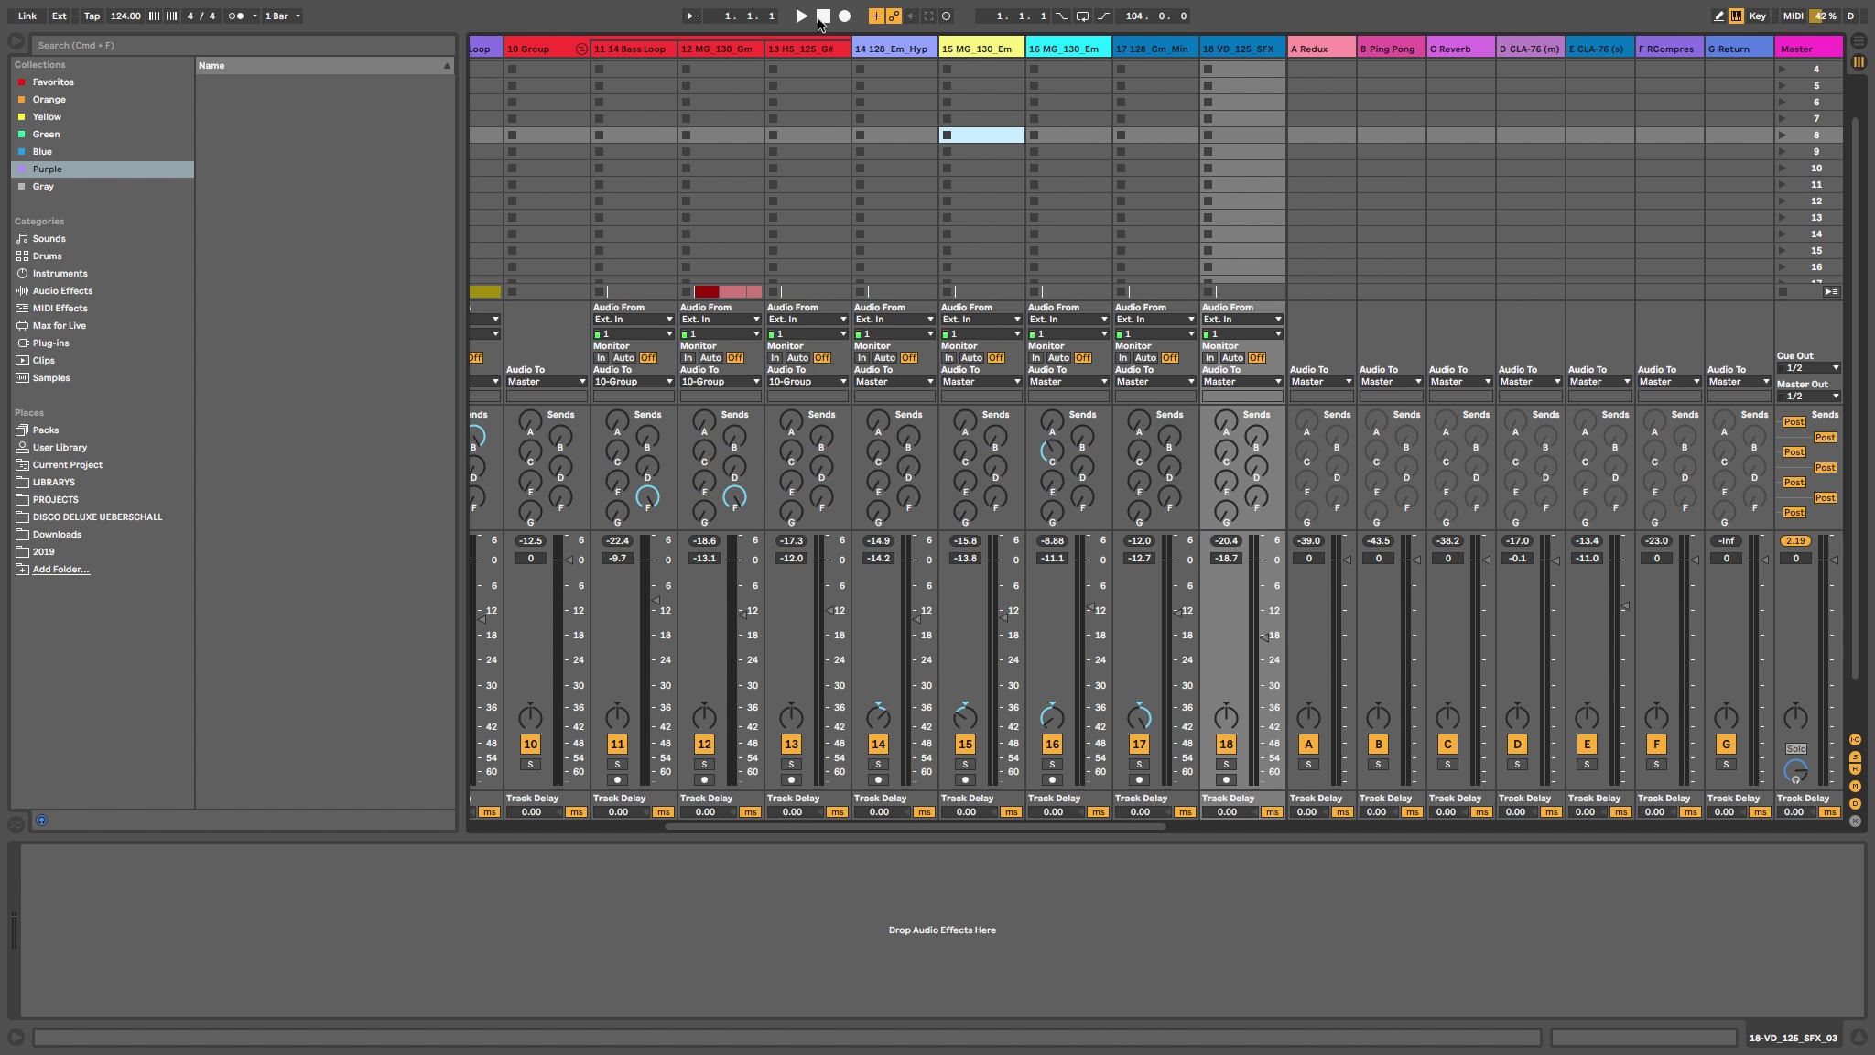
click(1676, 155)
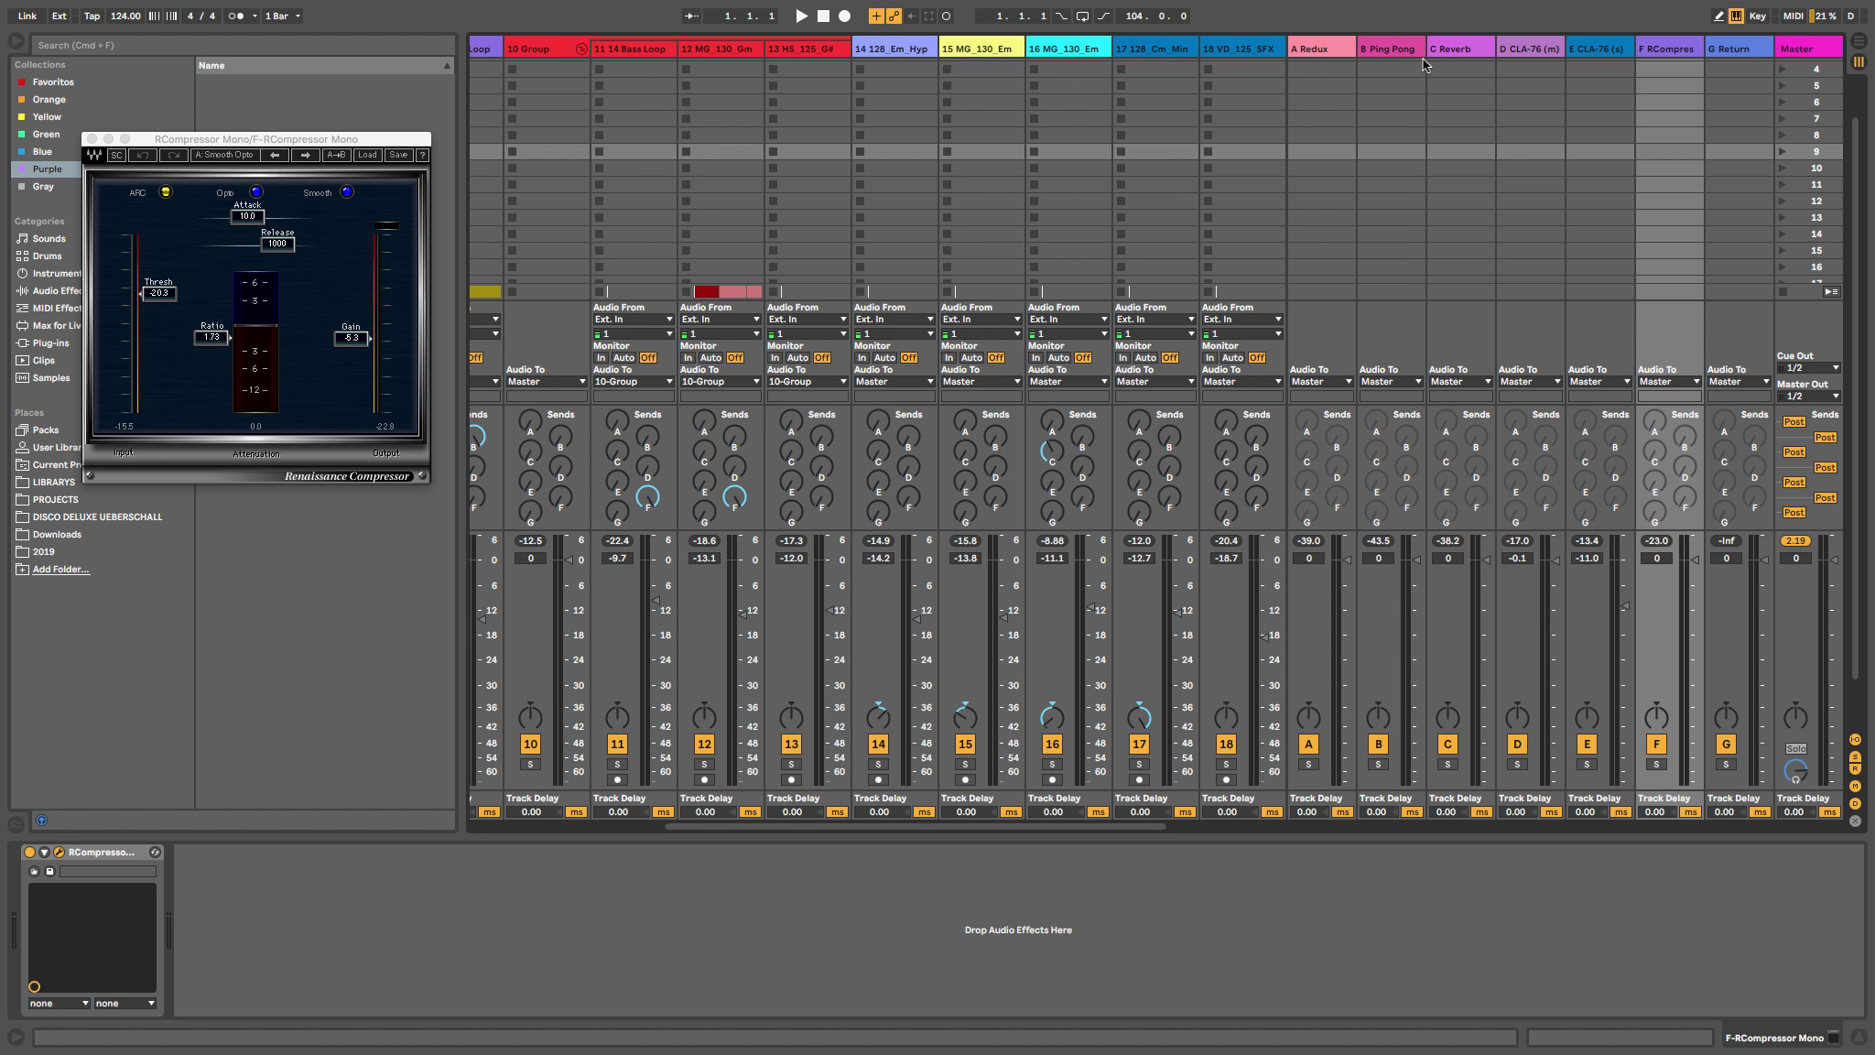
click(1453, 50)
click(1534, 44)
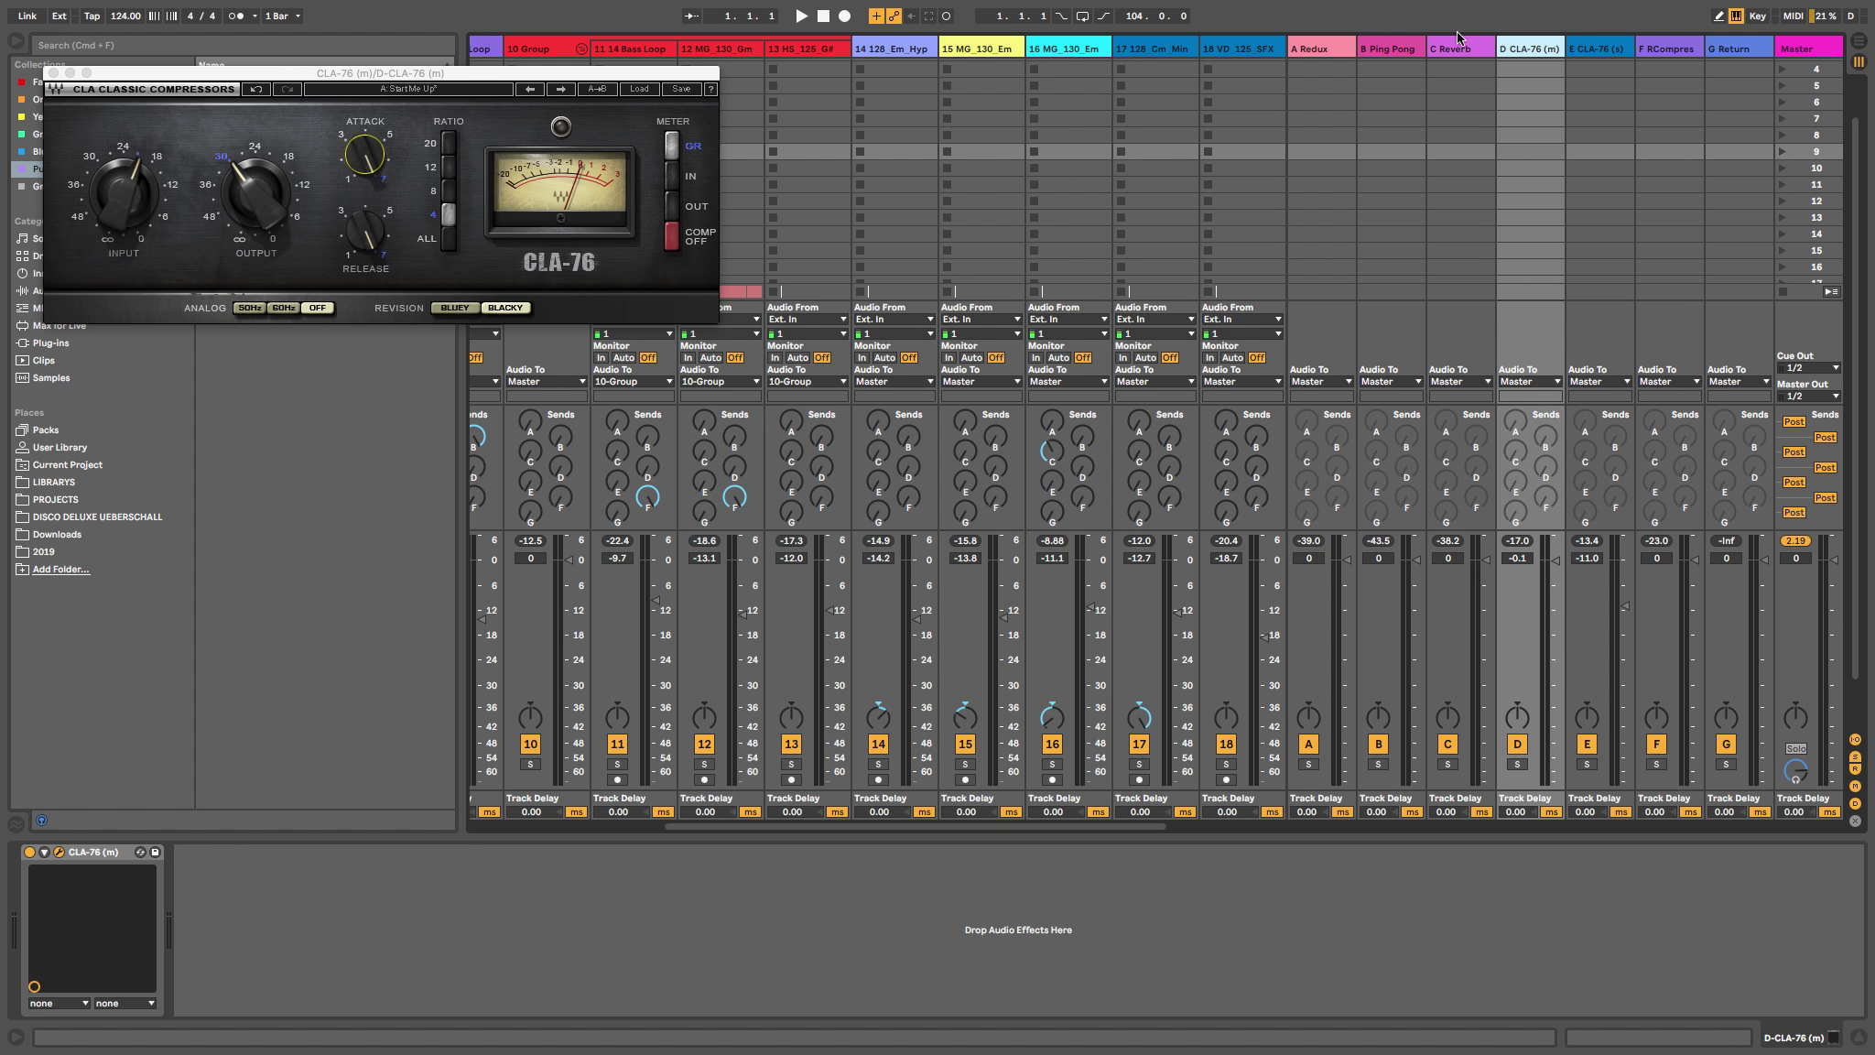
click(54, 73)
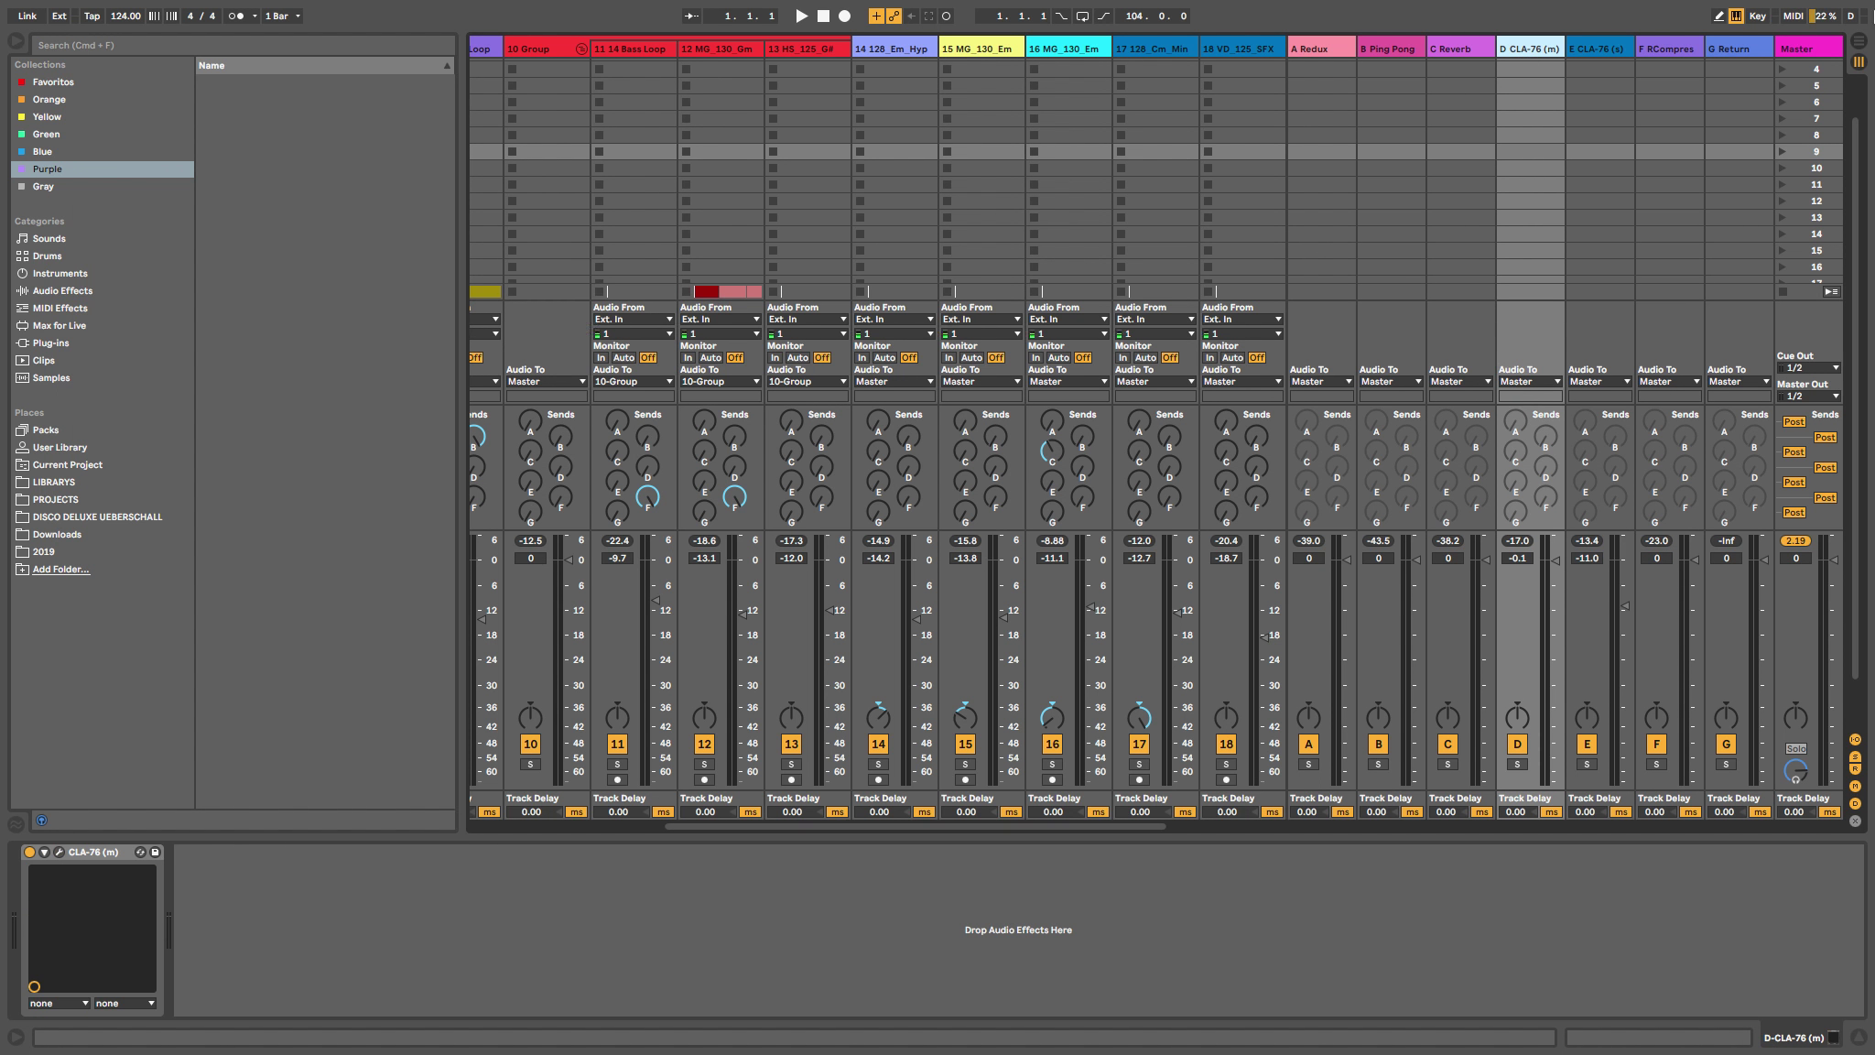
In Arrangement view, select the 10 Group track and check track 11's devices.
click(1861, 42)
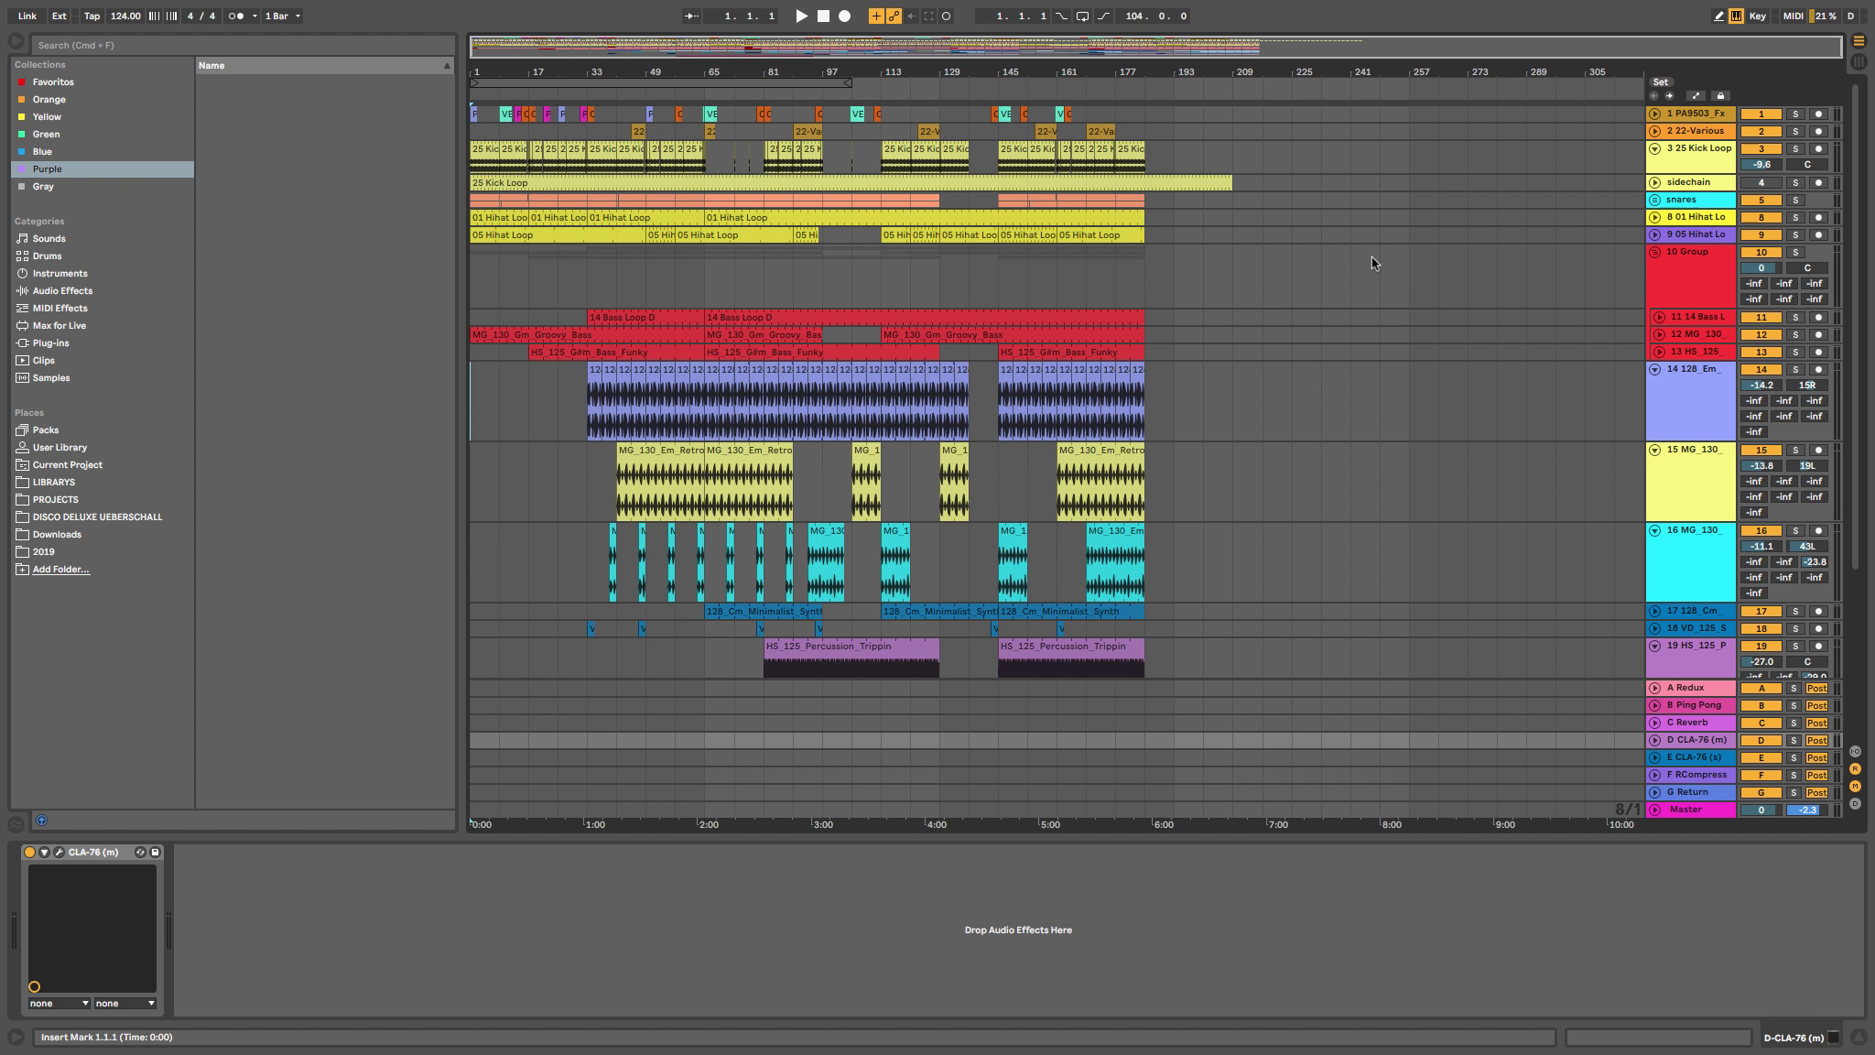
click(1353, 271)
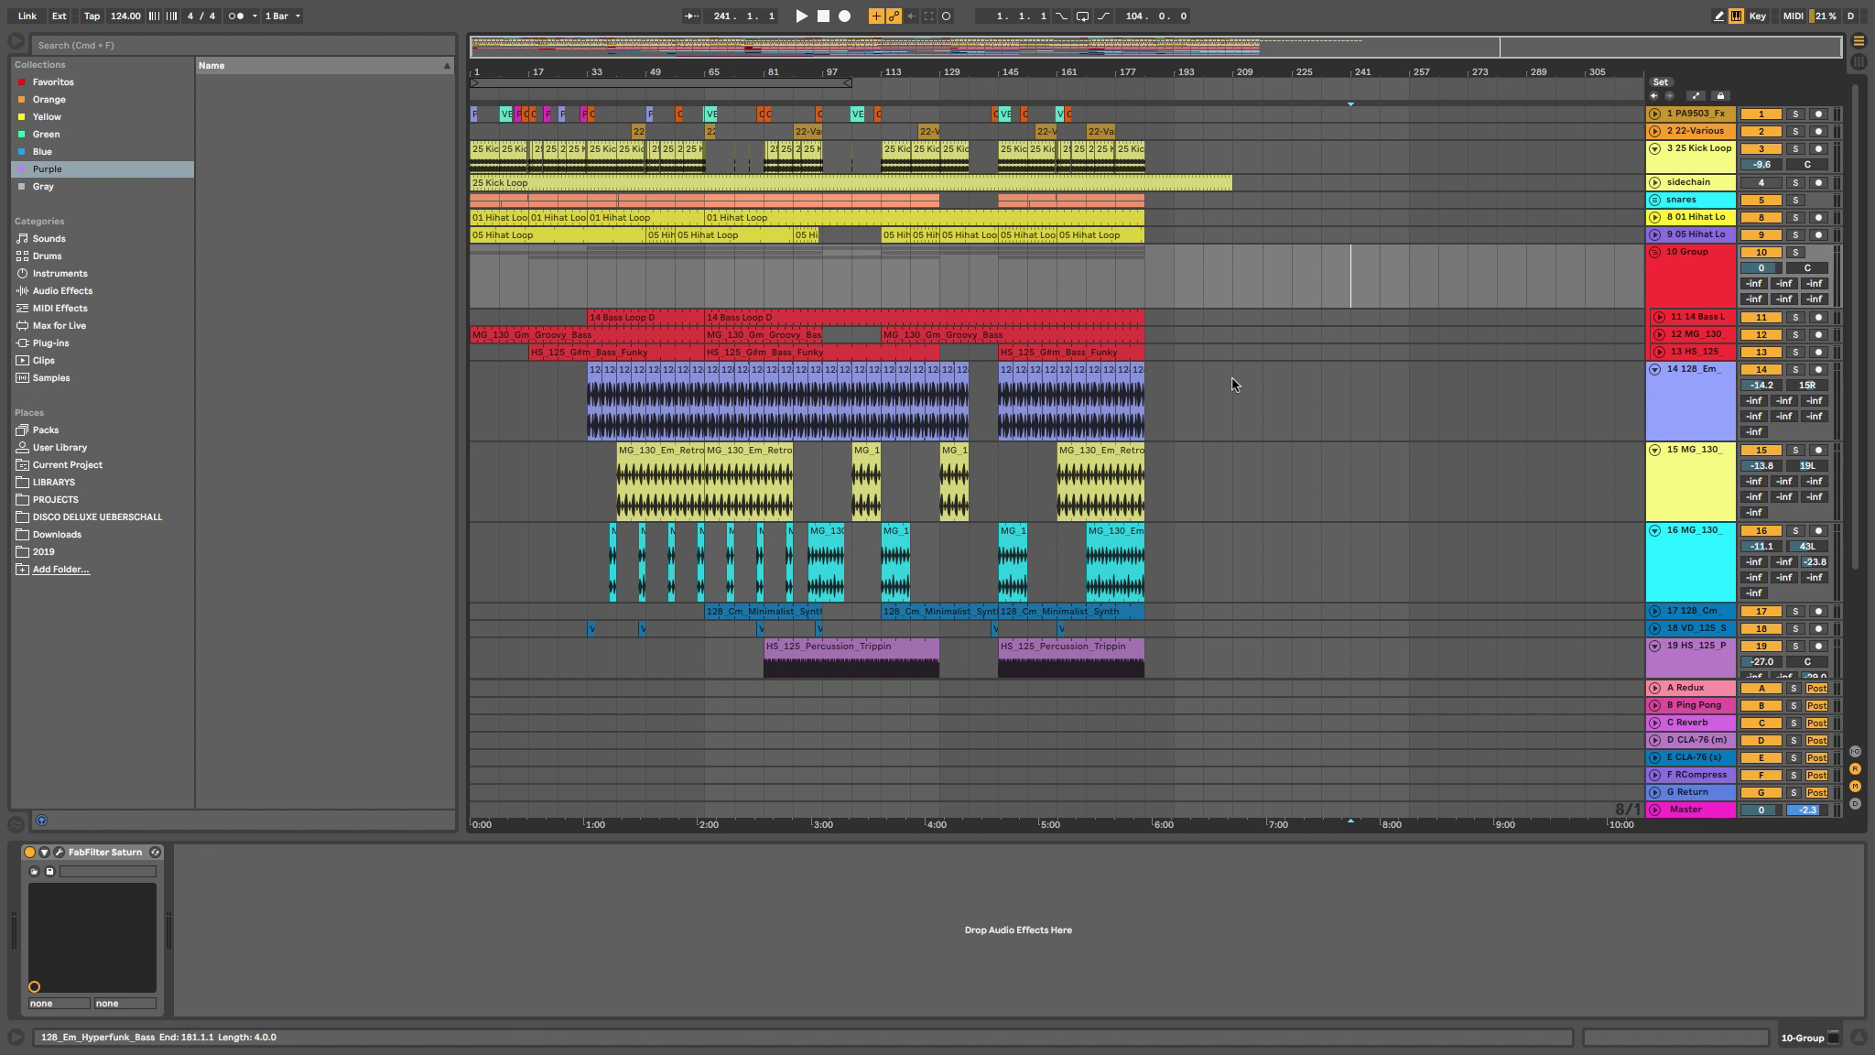
click(1218, 317)
click(1234, 256)
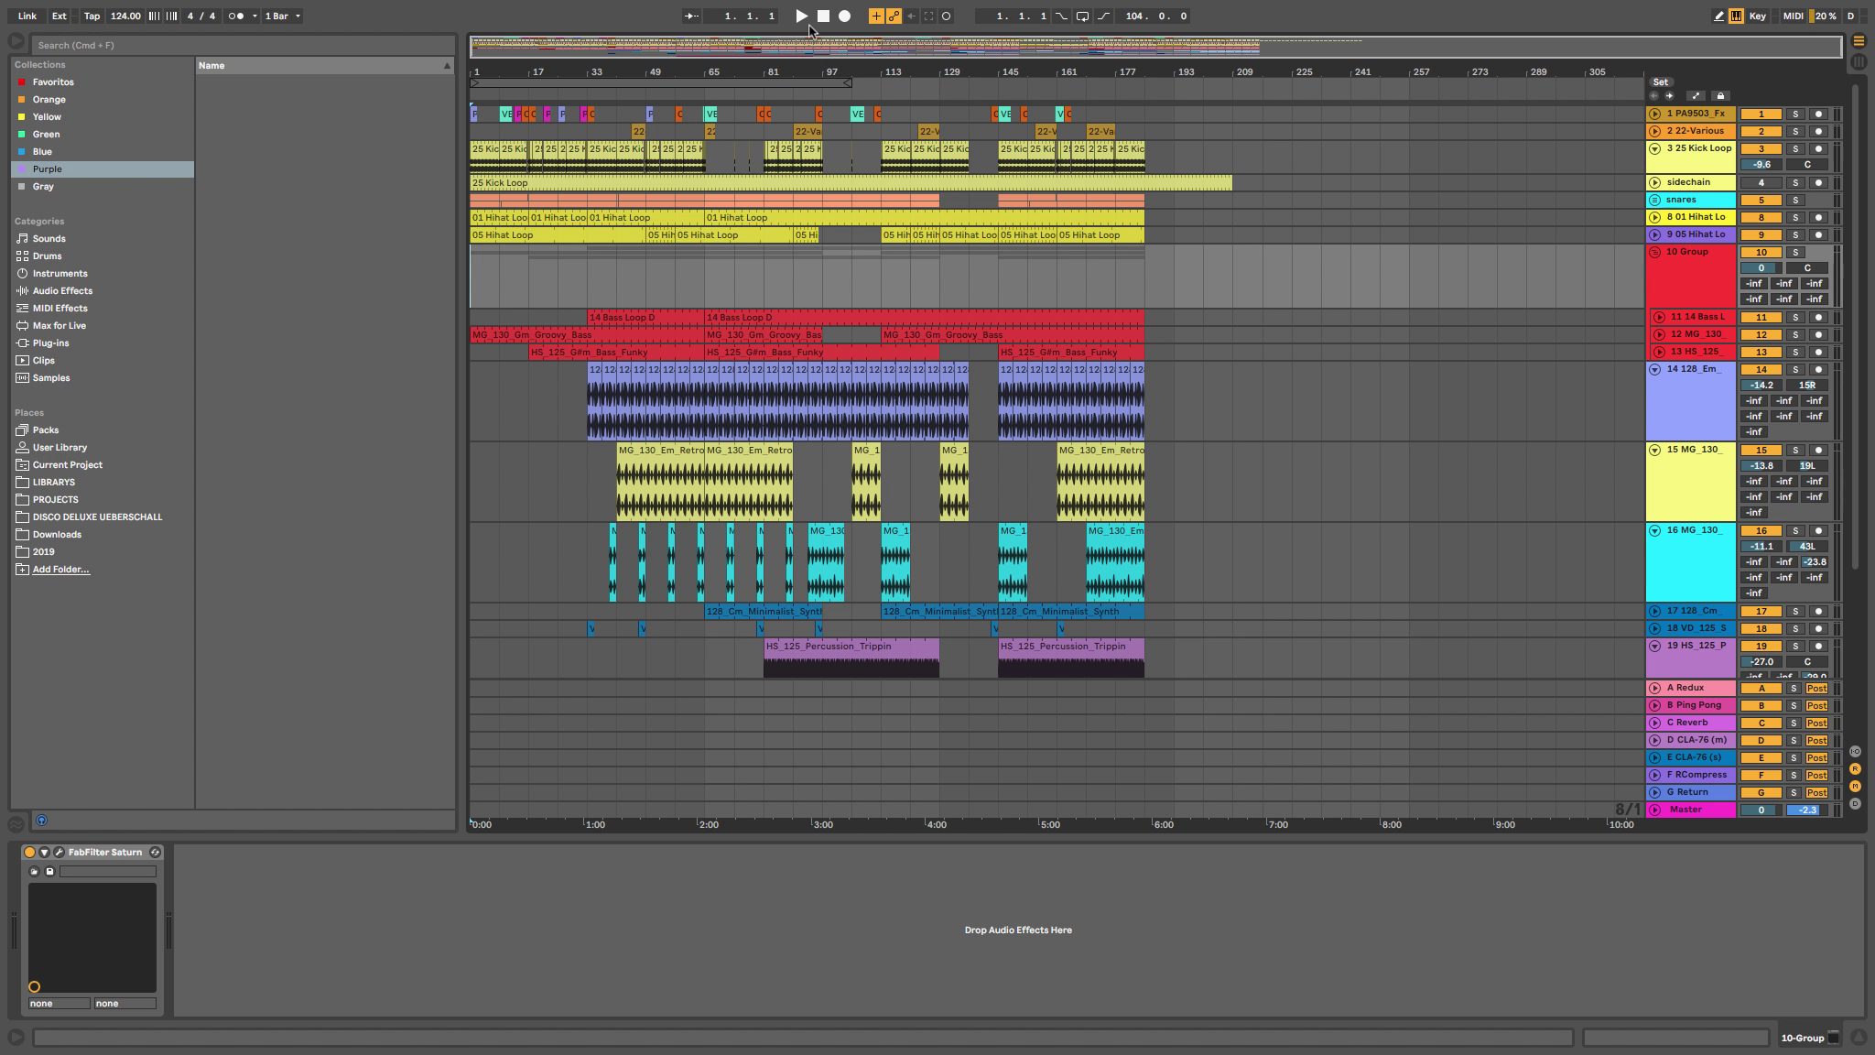
Start playback and fold the 10 Group to hide its bass tracks.
click(800, 20)
click(1679, 290)
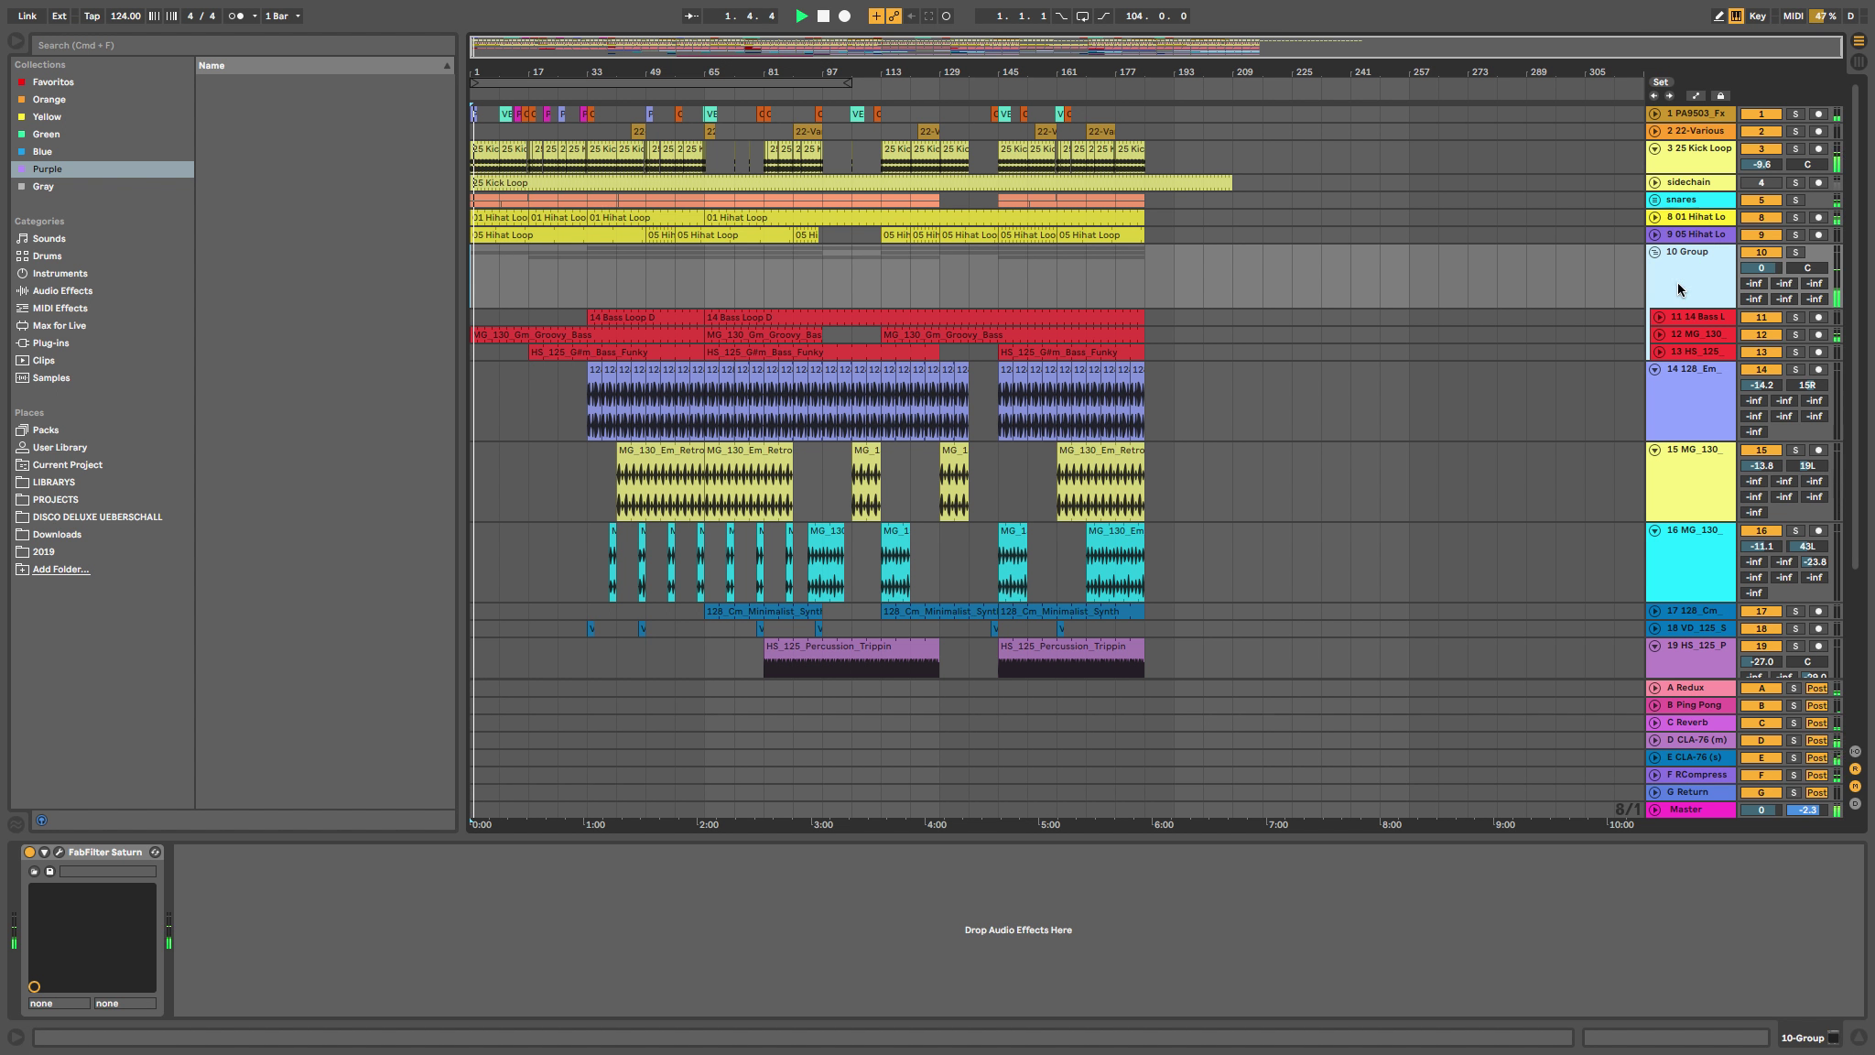
key(Left)
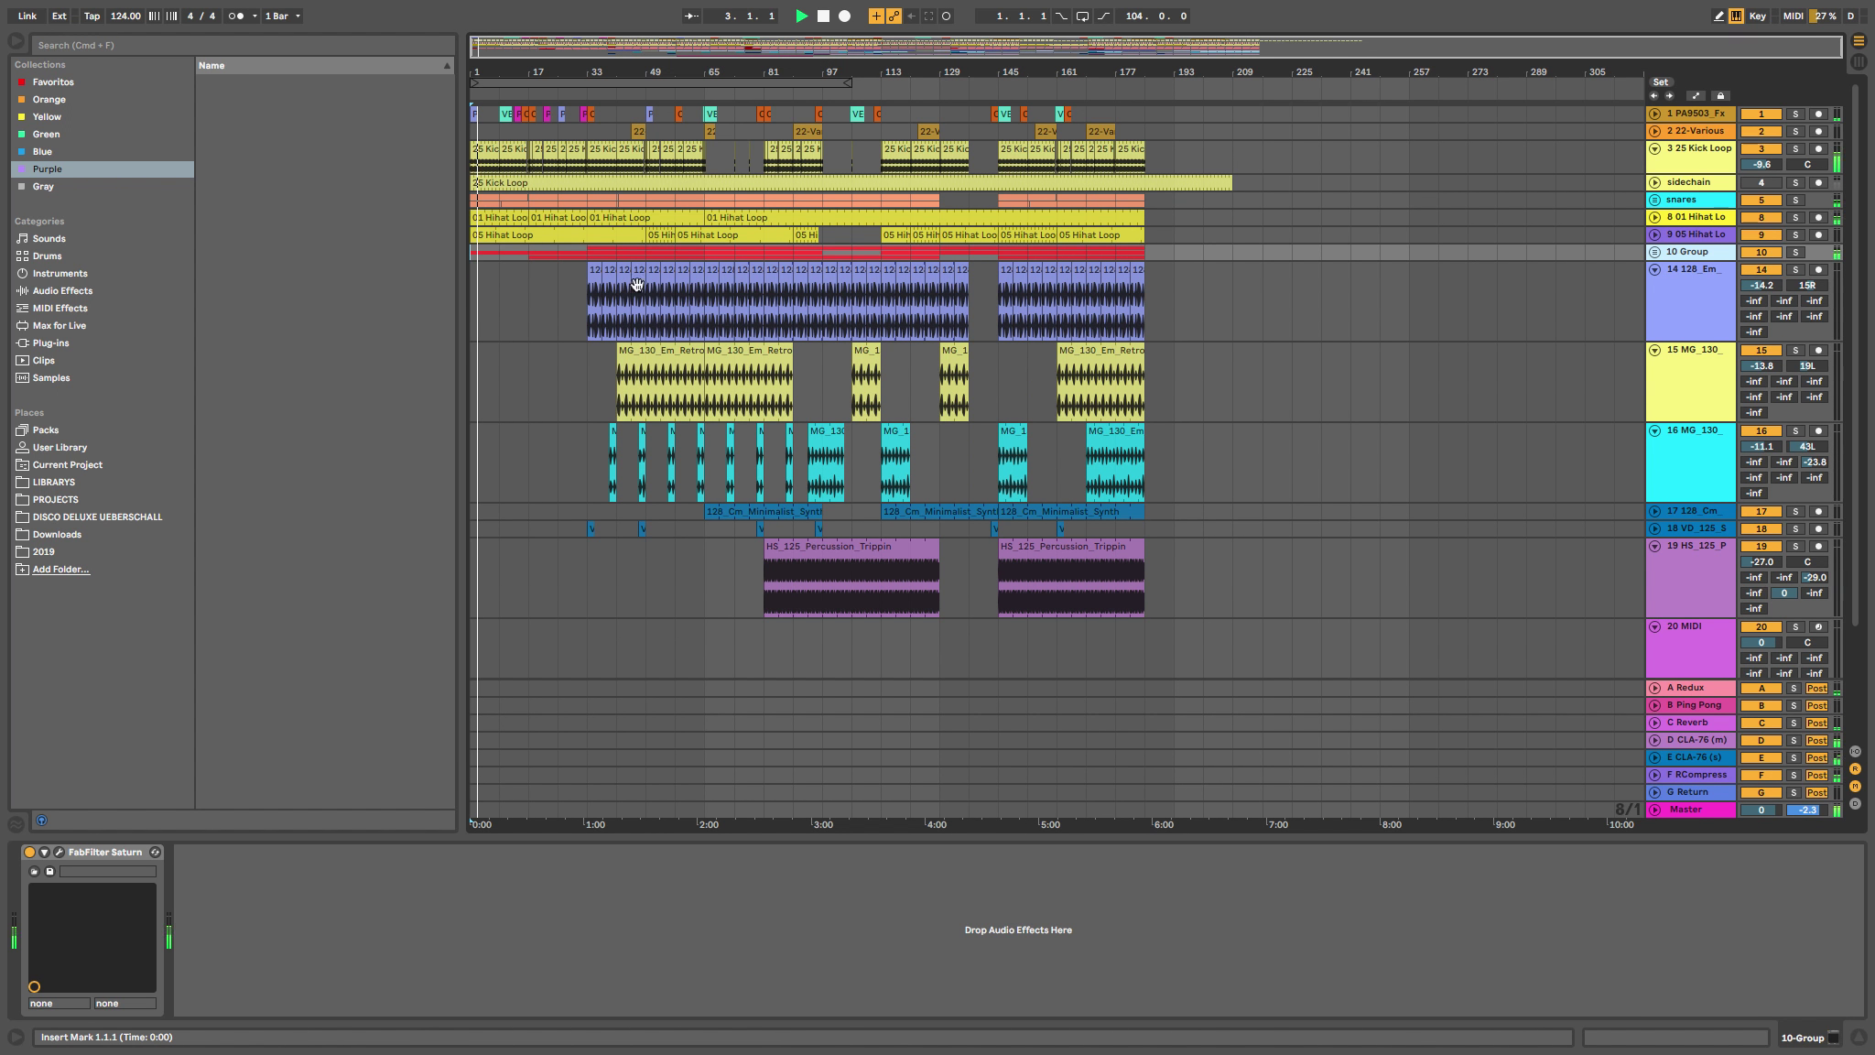
scroll(1316, 393, down, 3)
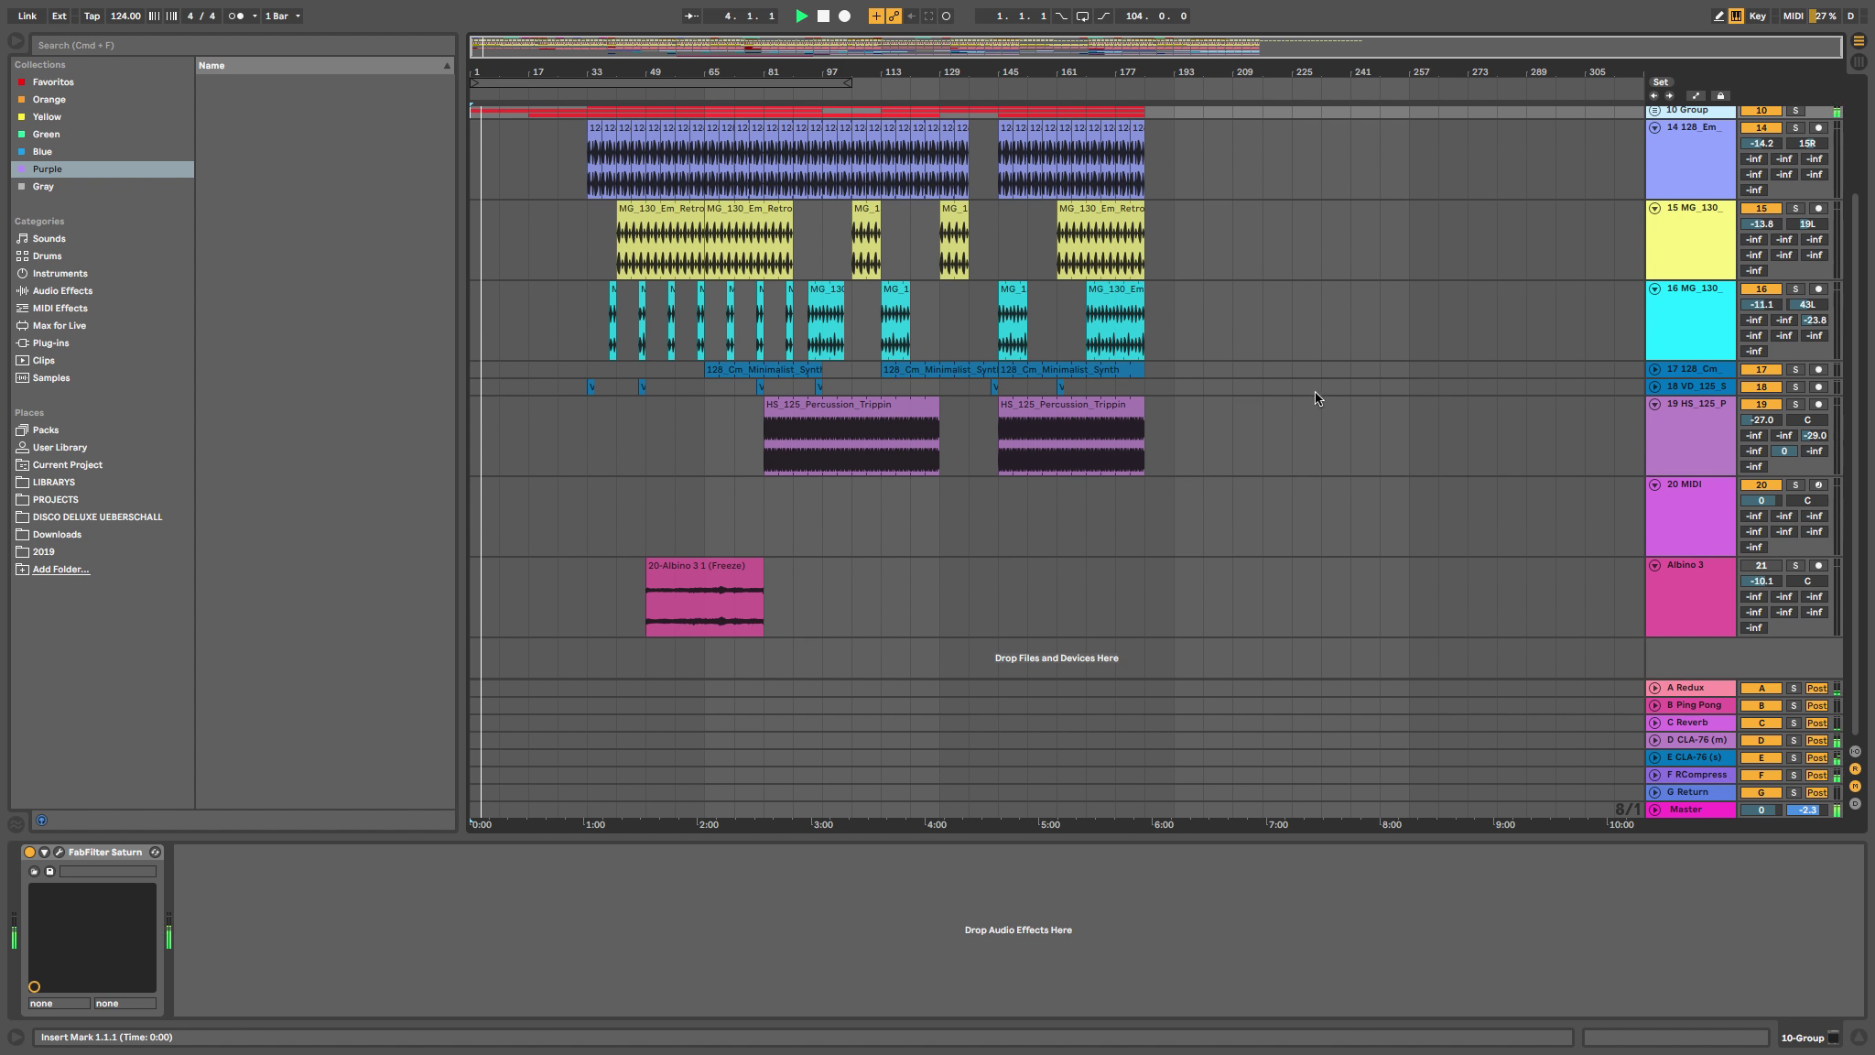
scroll(1316, 393, up, 3)
scroll(1313, 407, down, 3)
scroll(1319, 384, up, 3)
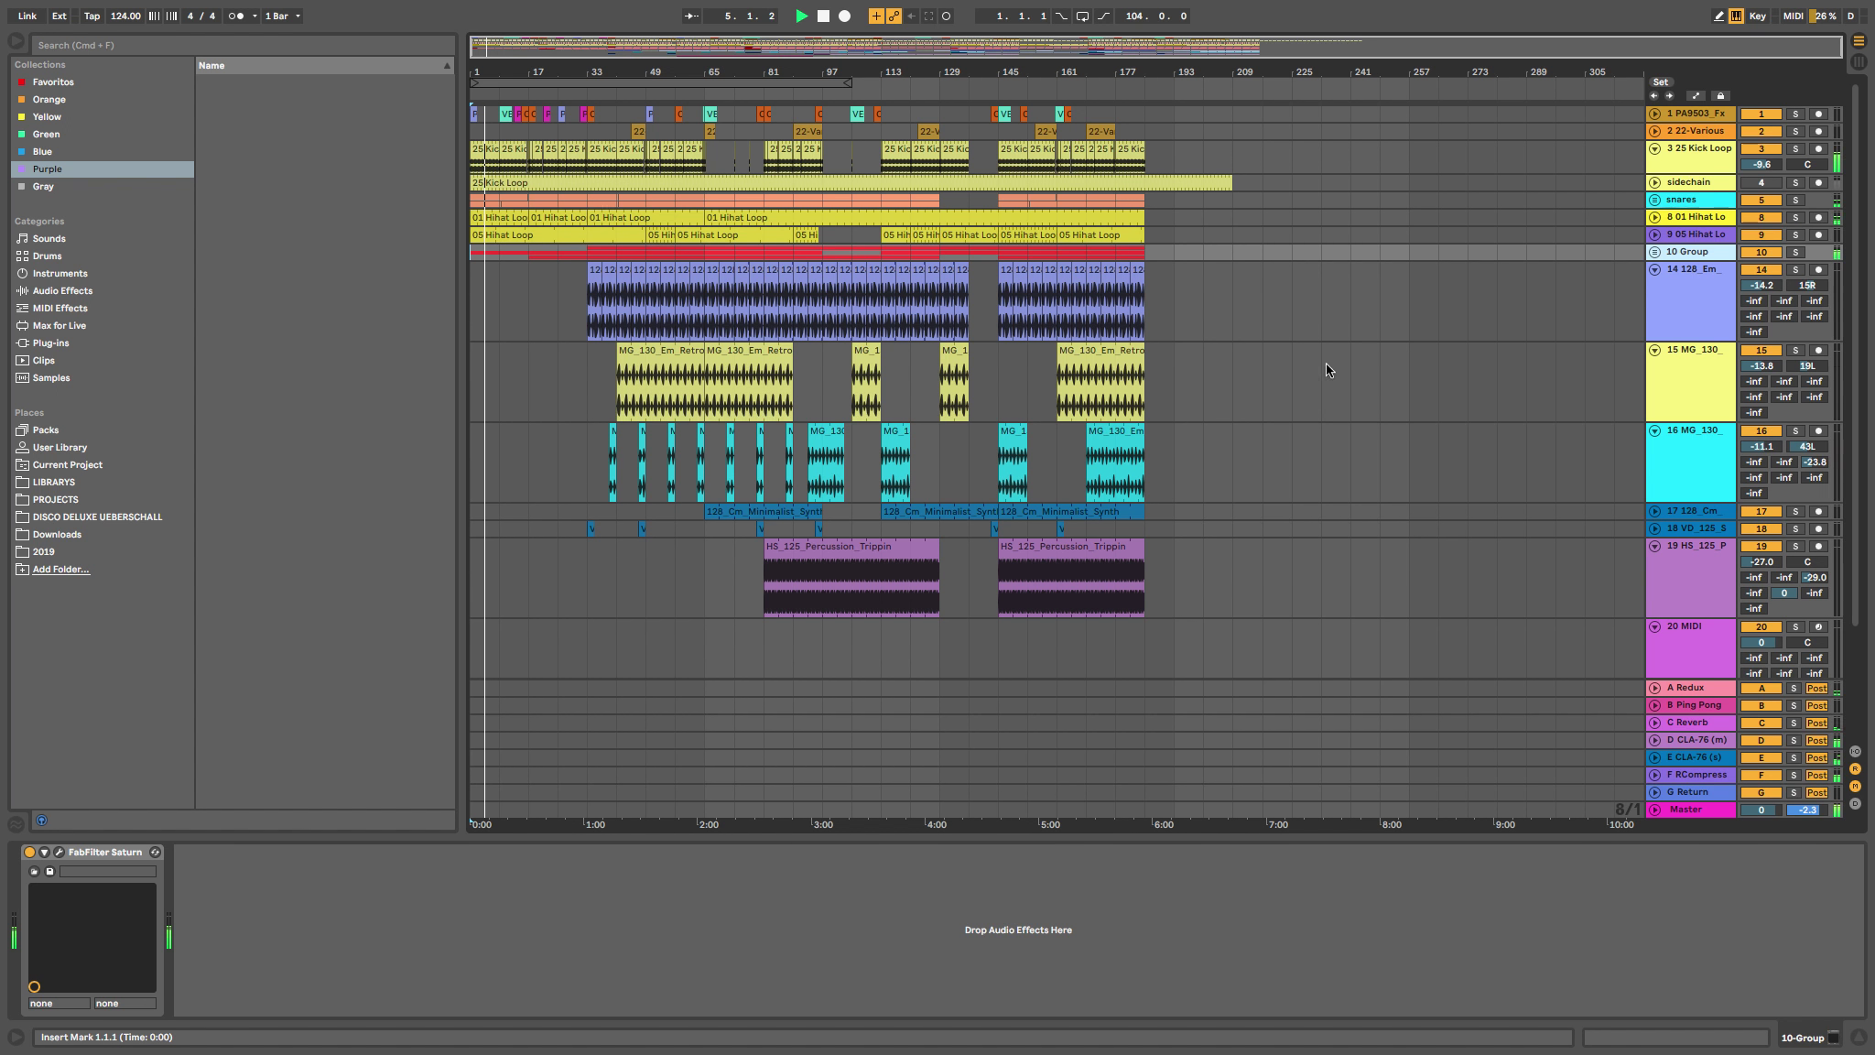
scroll(1343, 350, down, 3)
scroll(1276, 369, up, 3)
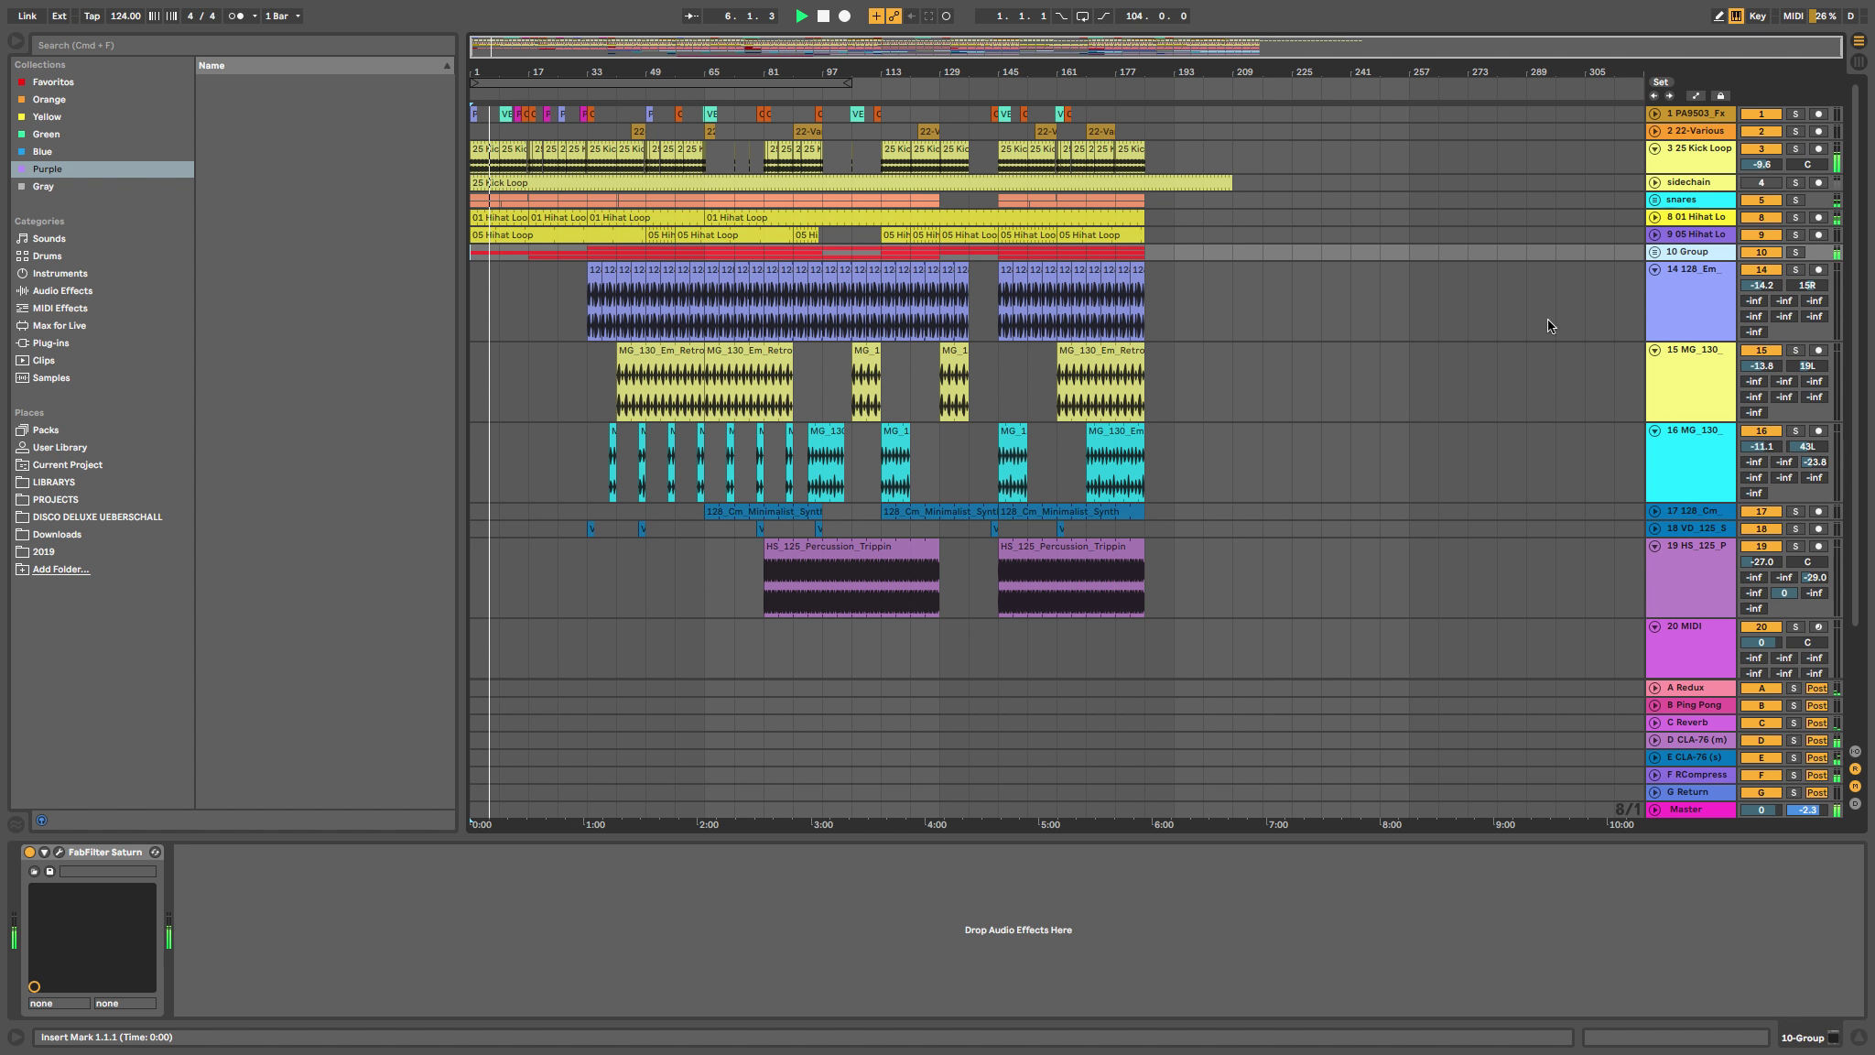
Show the snares track's EQ Eight and the 25 Kick Loop's devices, then return to the mixer.
click(1683, 287)
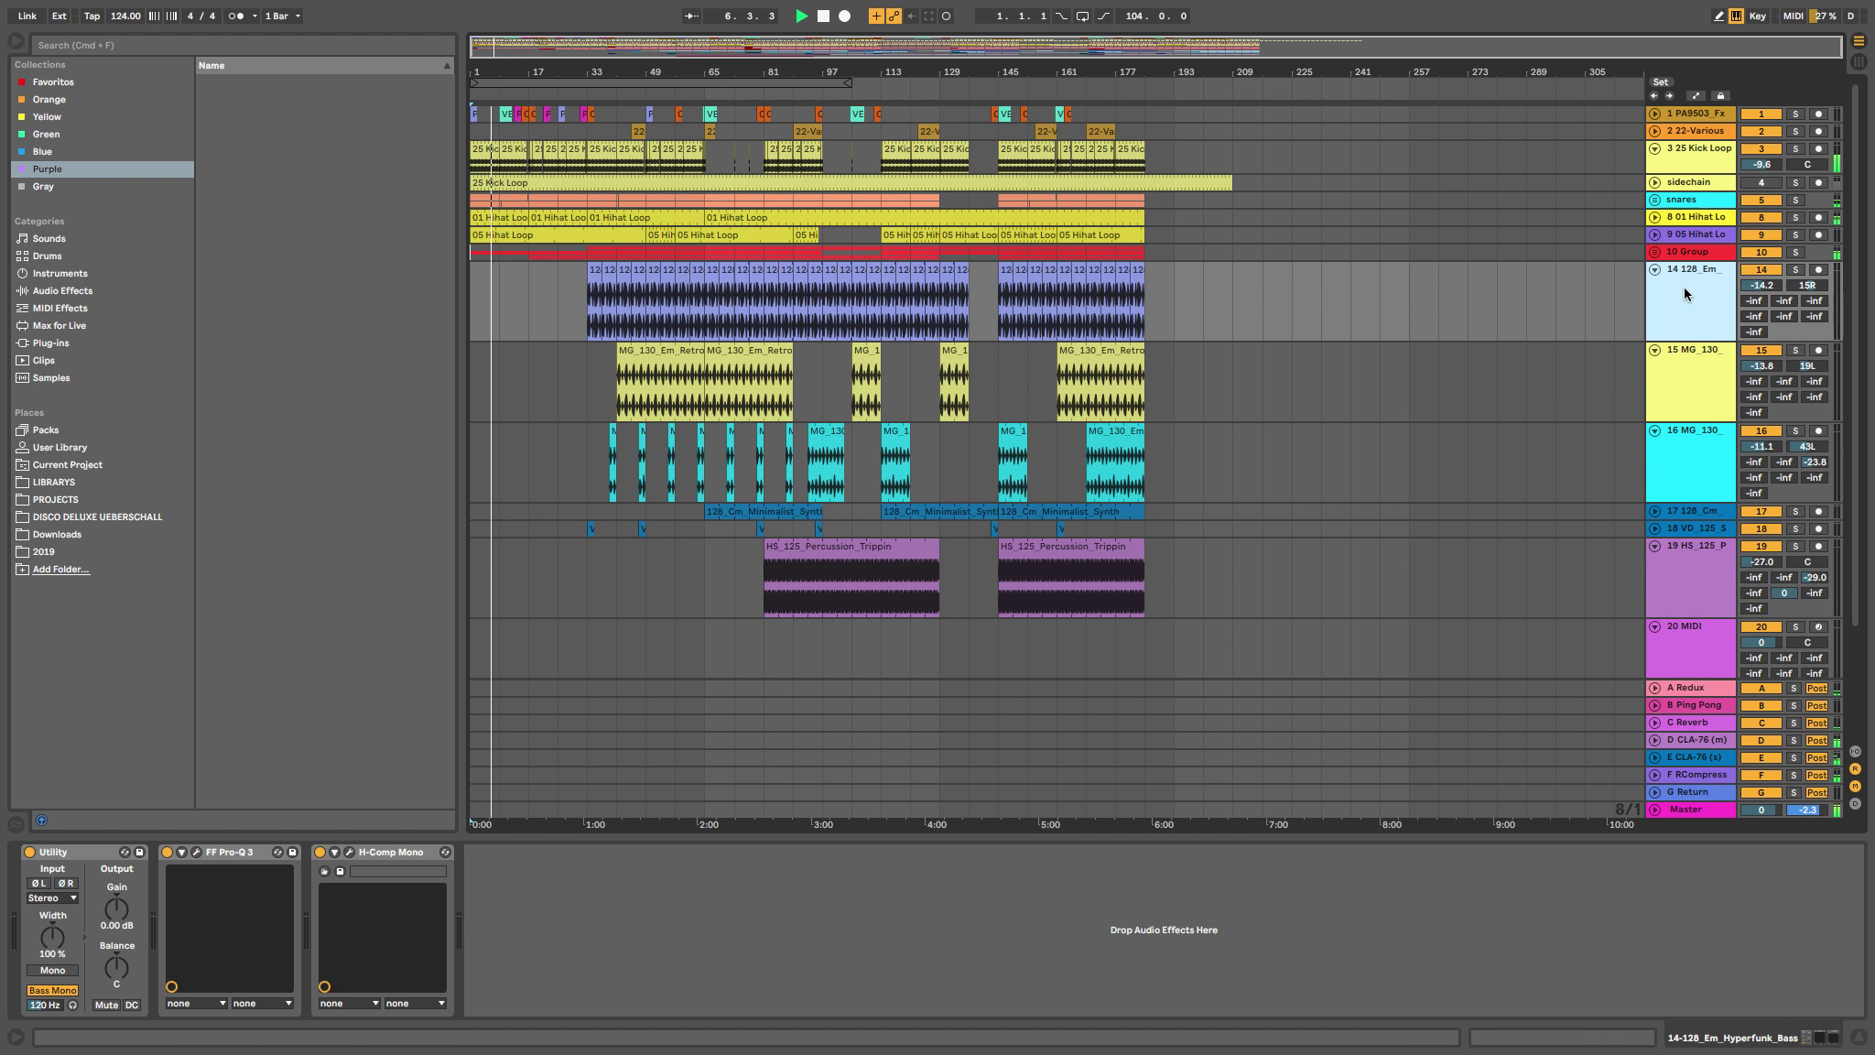
click(1693, 203)
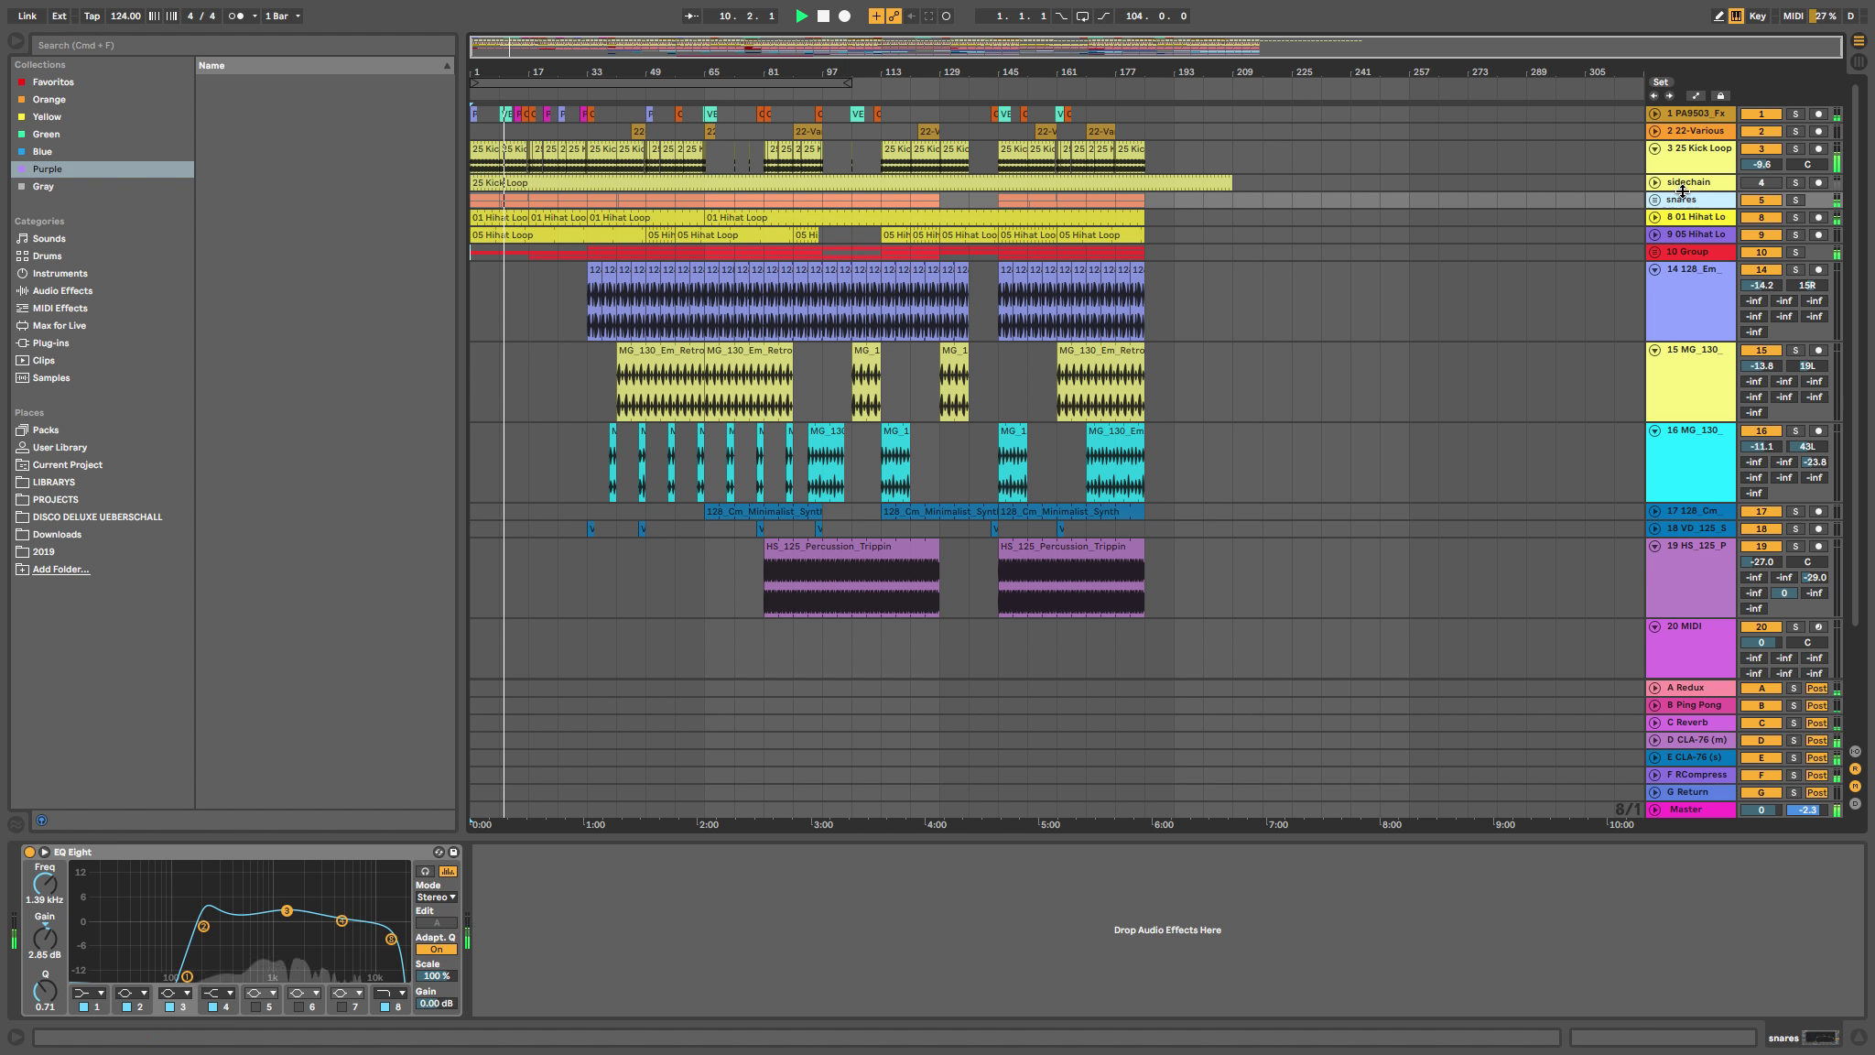
click(1695, 184)
click(1694, 153)
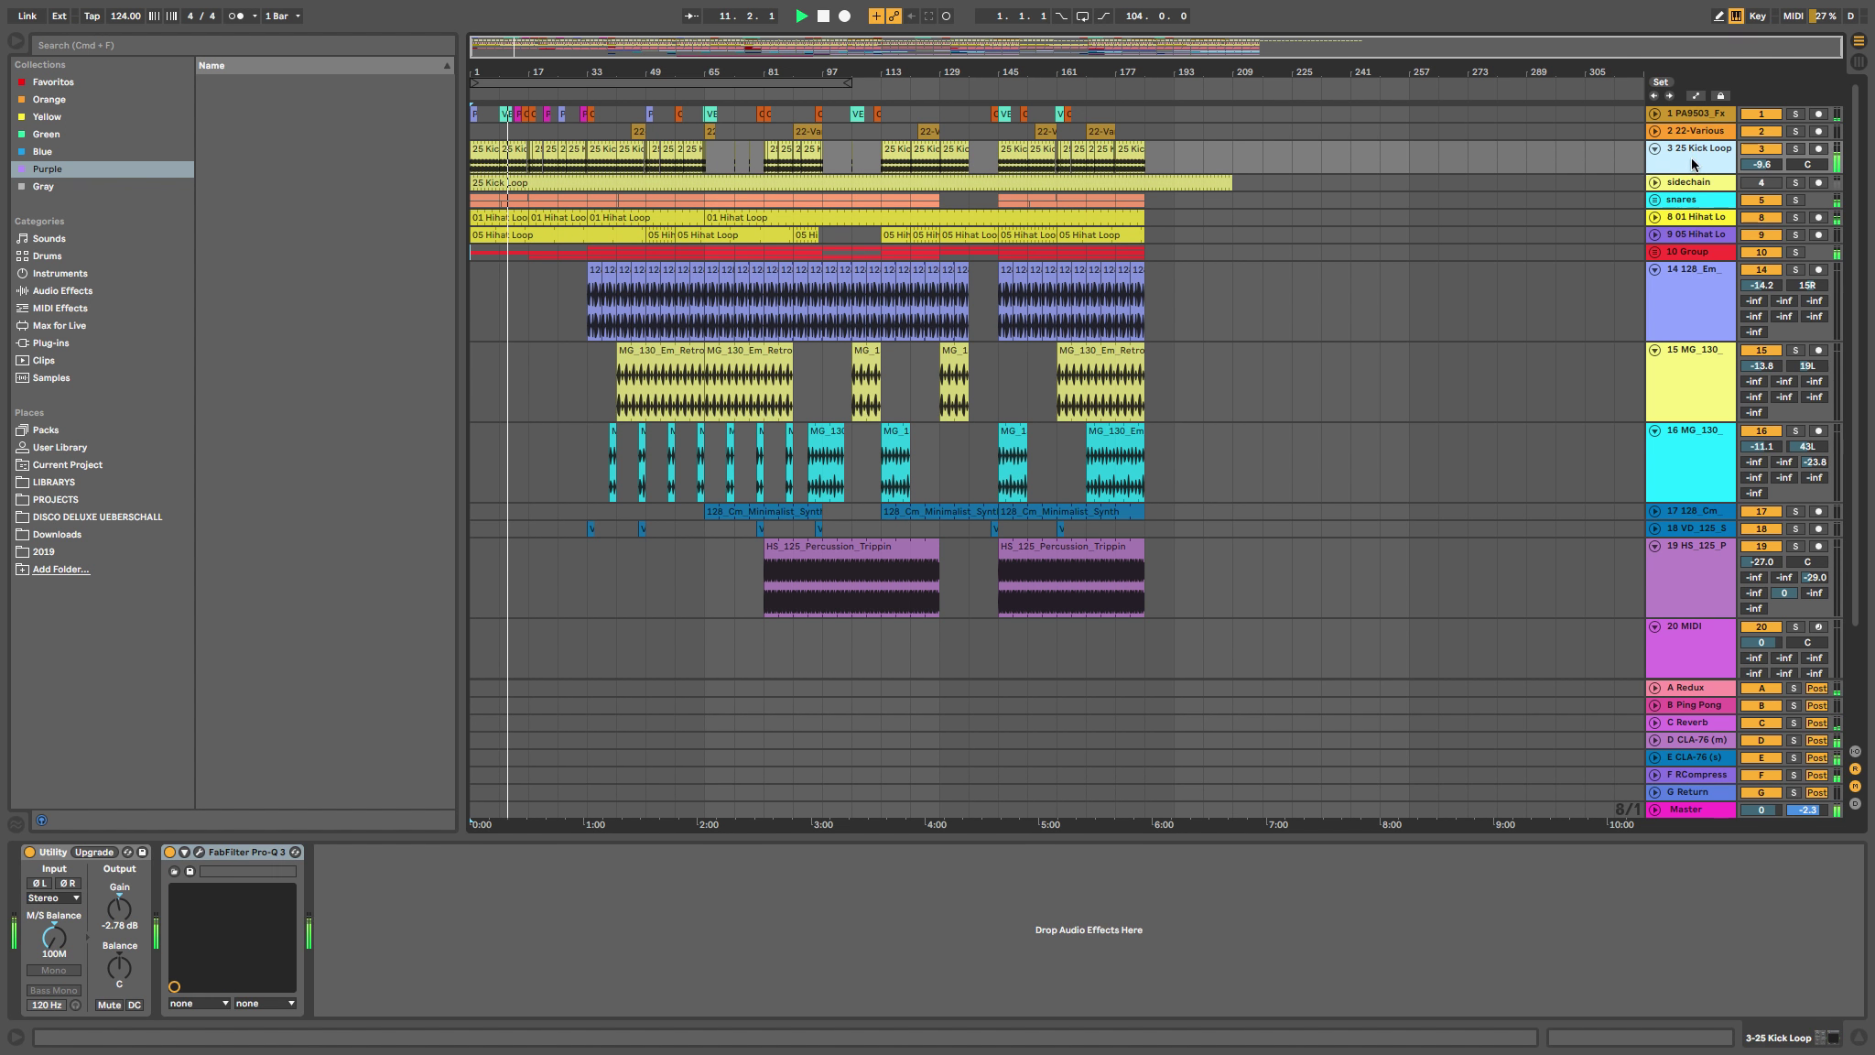
key(Tab)
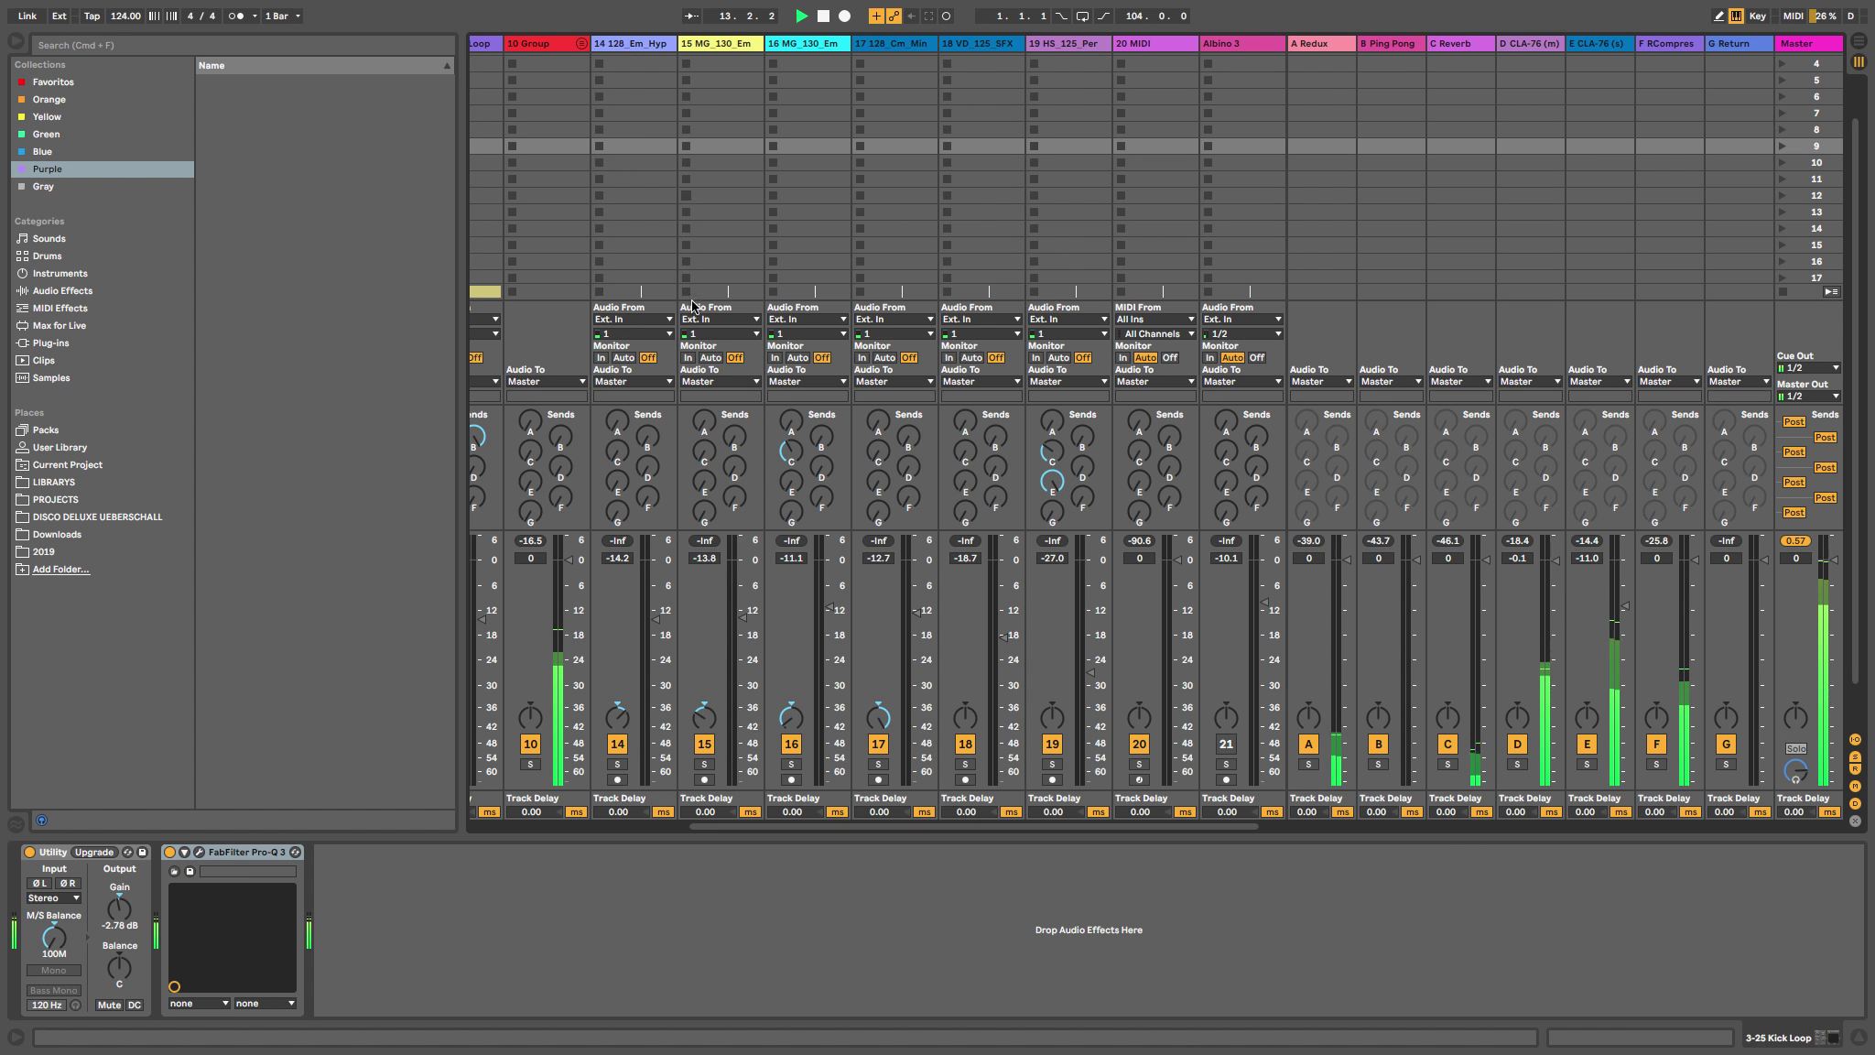
Bring the first mixer tracks into view and solo track 3, 25 Kick Loop.
click(607, 826)
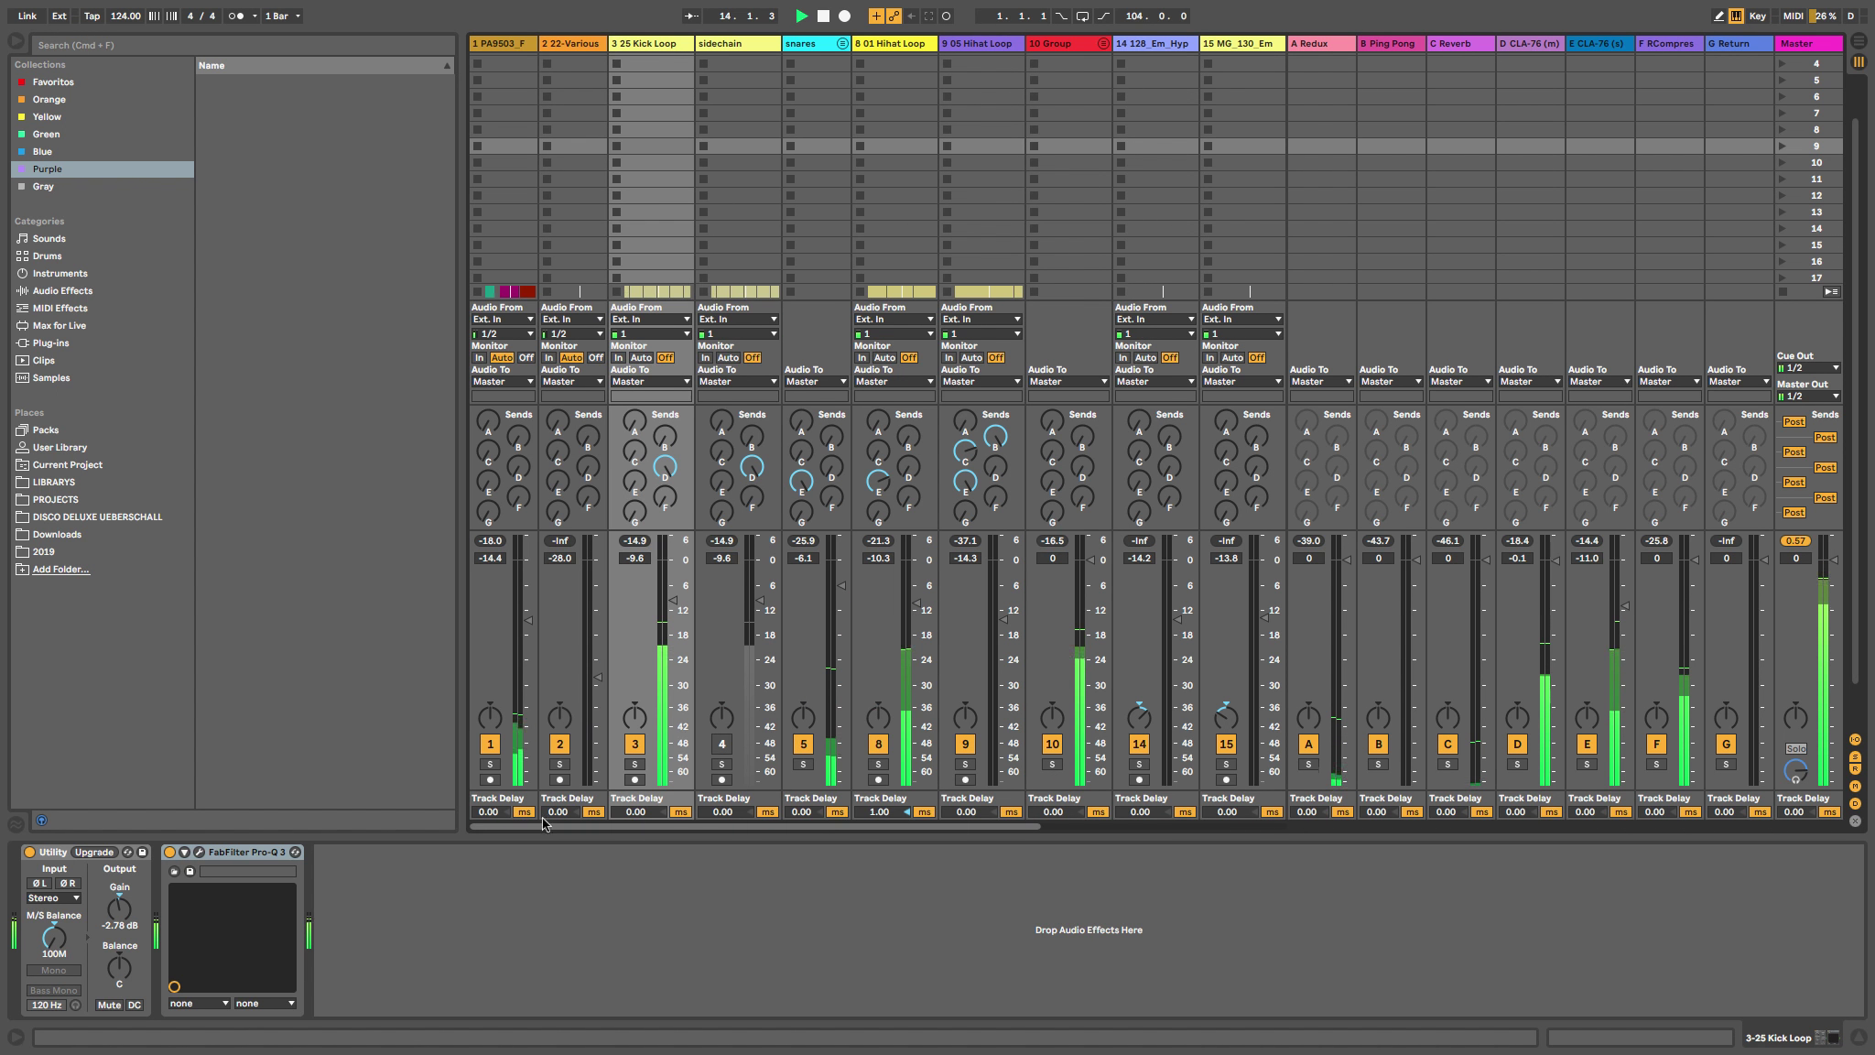
click(665, 46)
click(634, 763)
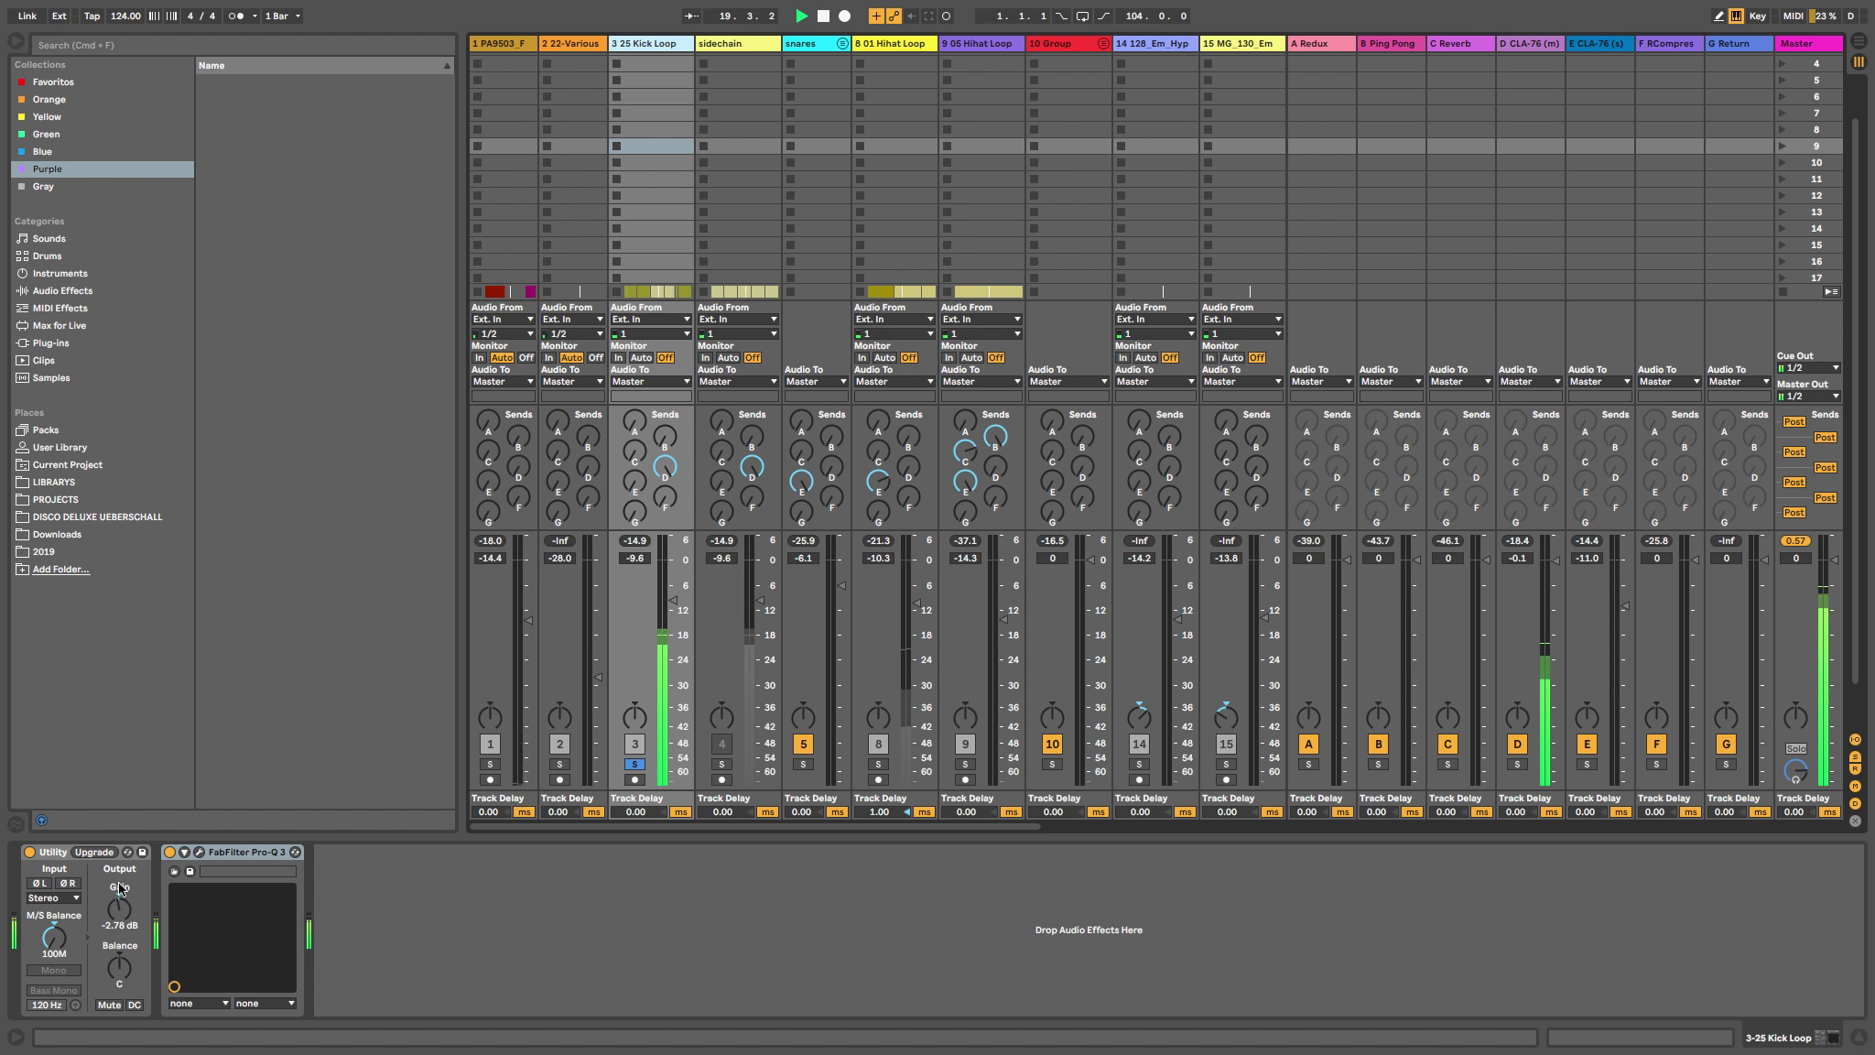
Inspect the kick loop's Pro-Q 3 low-cut and 74 Hz boost bands, then close the EQ.
click(200, 854)
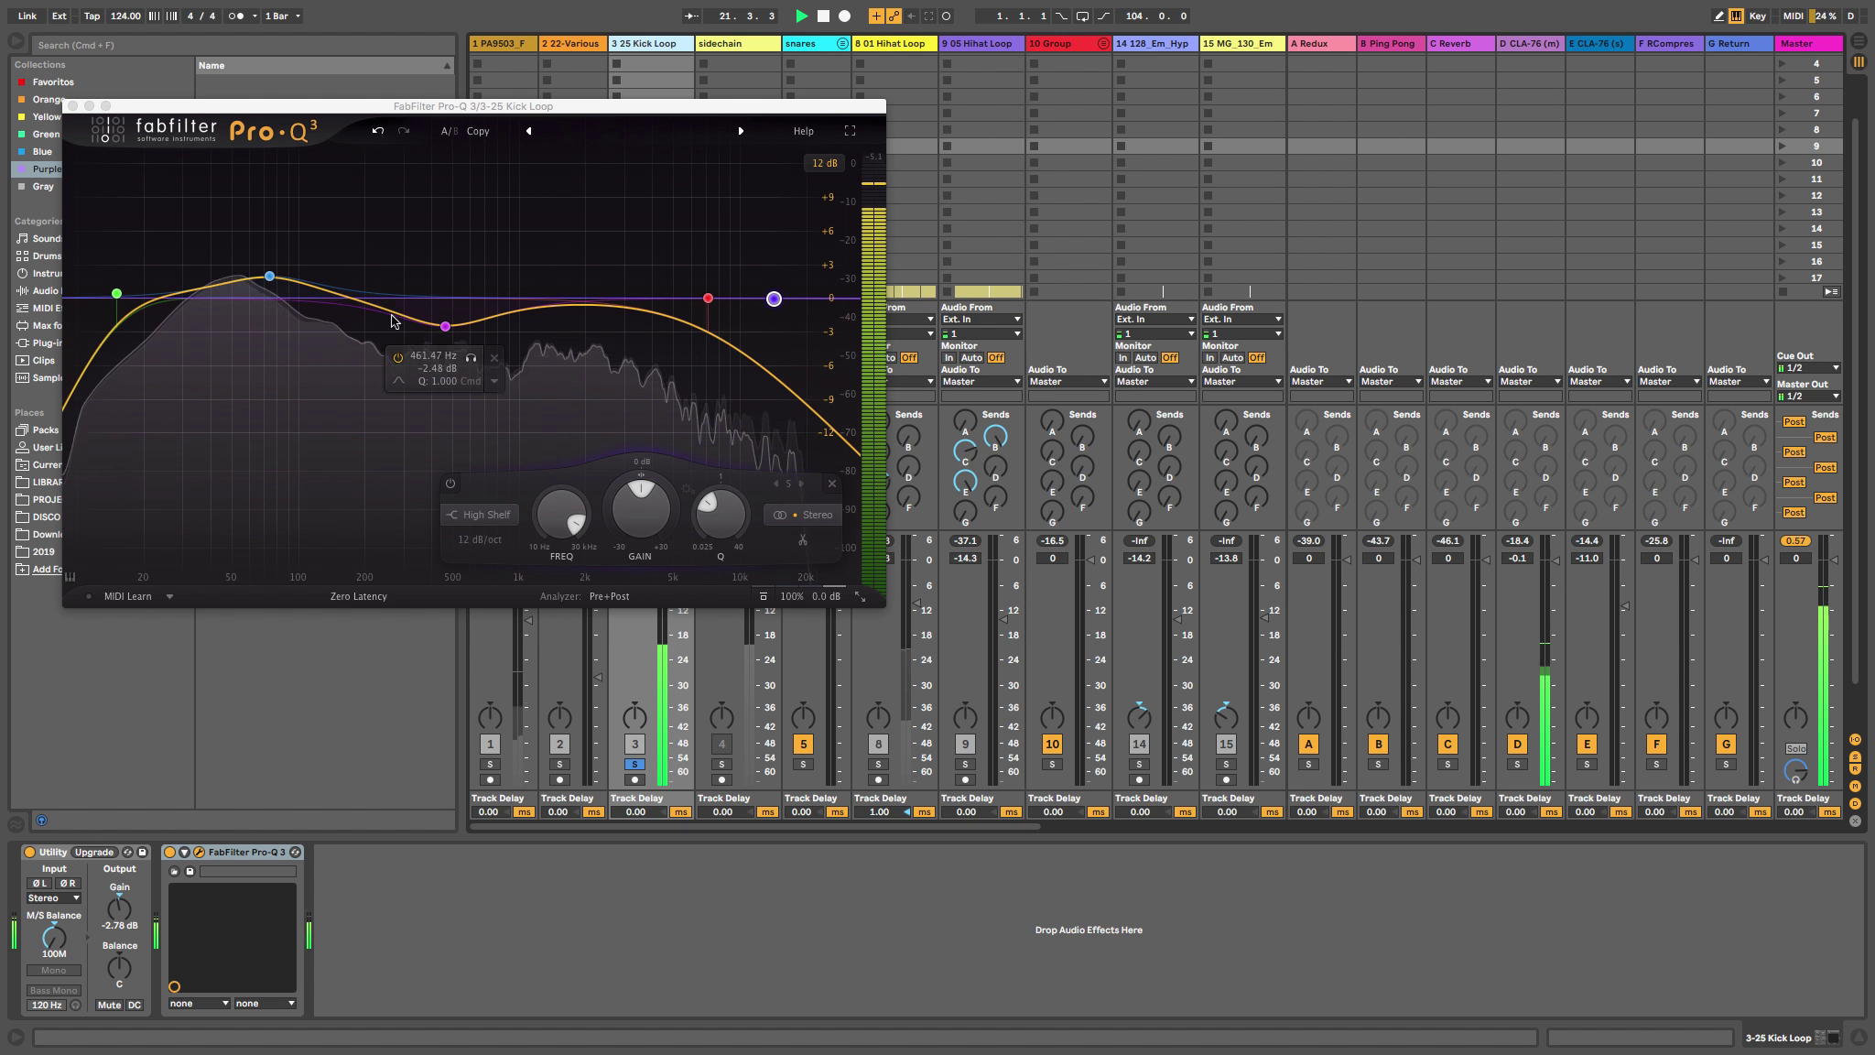
mouse_move(108, 305)
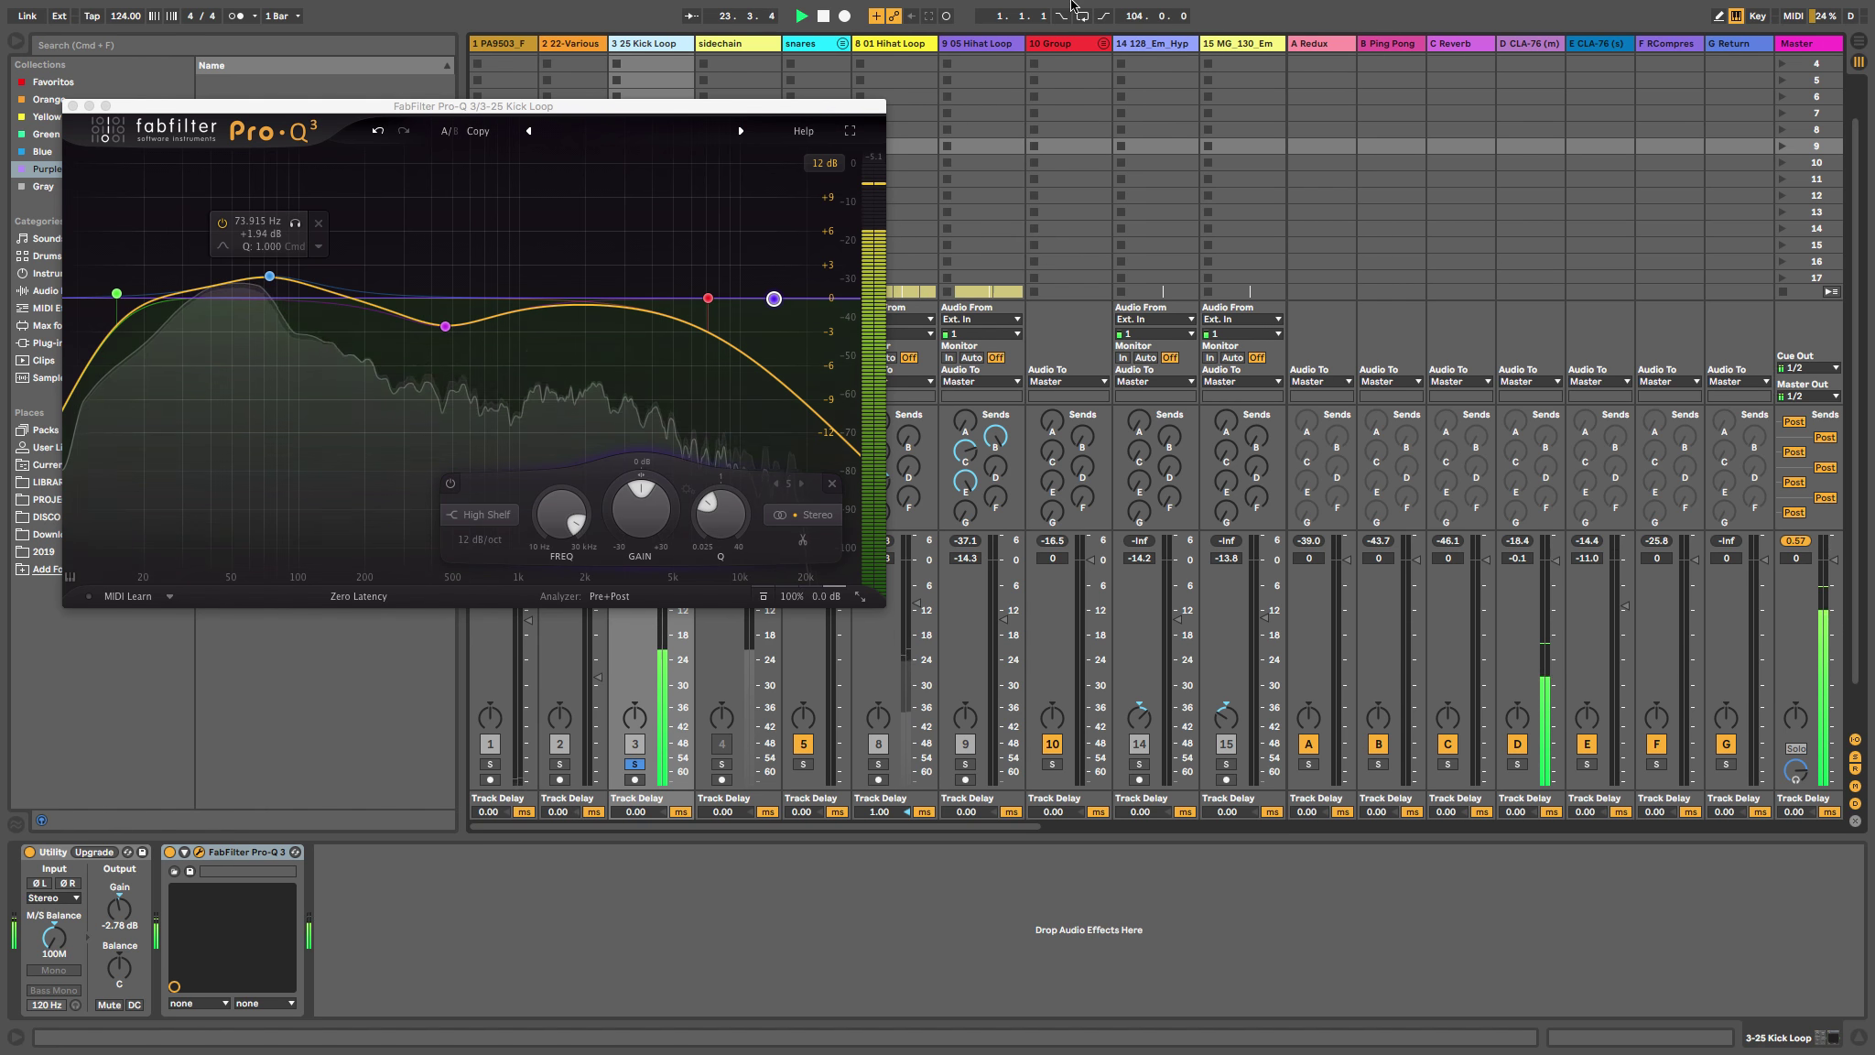
mouse_move(271, 279)
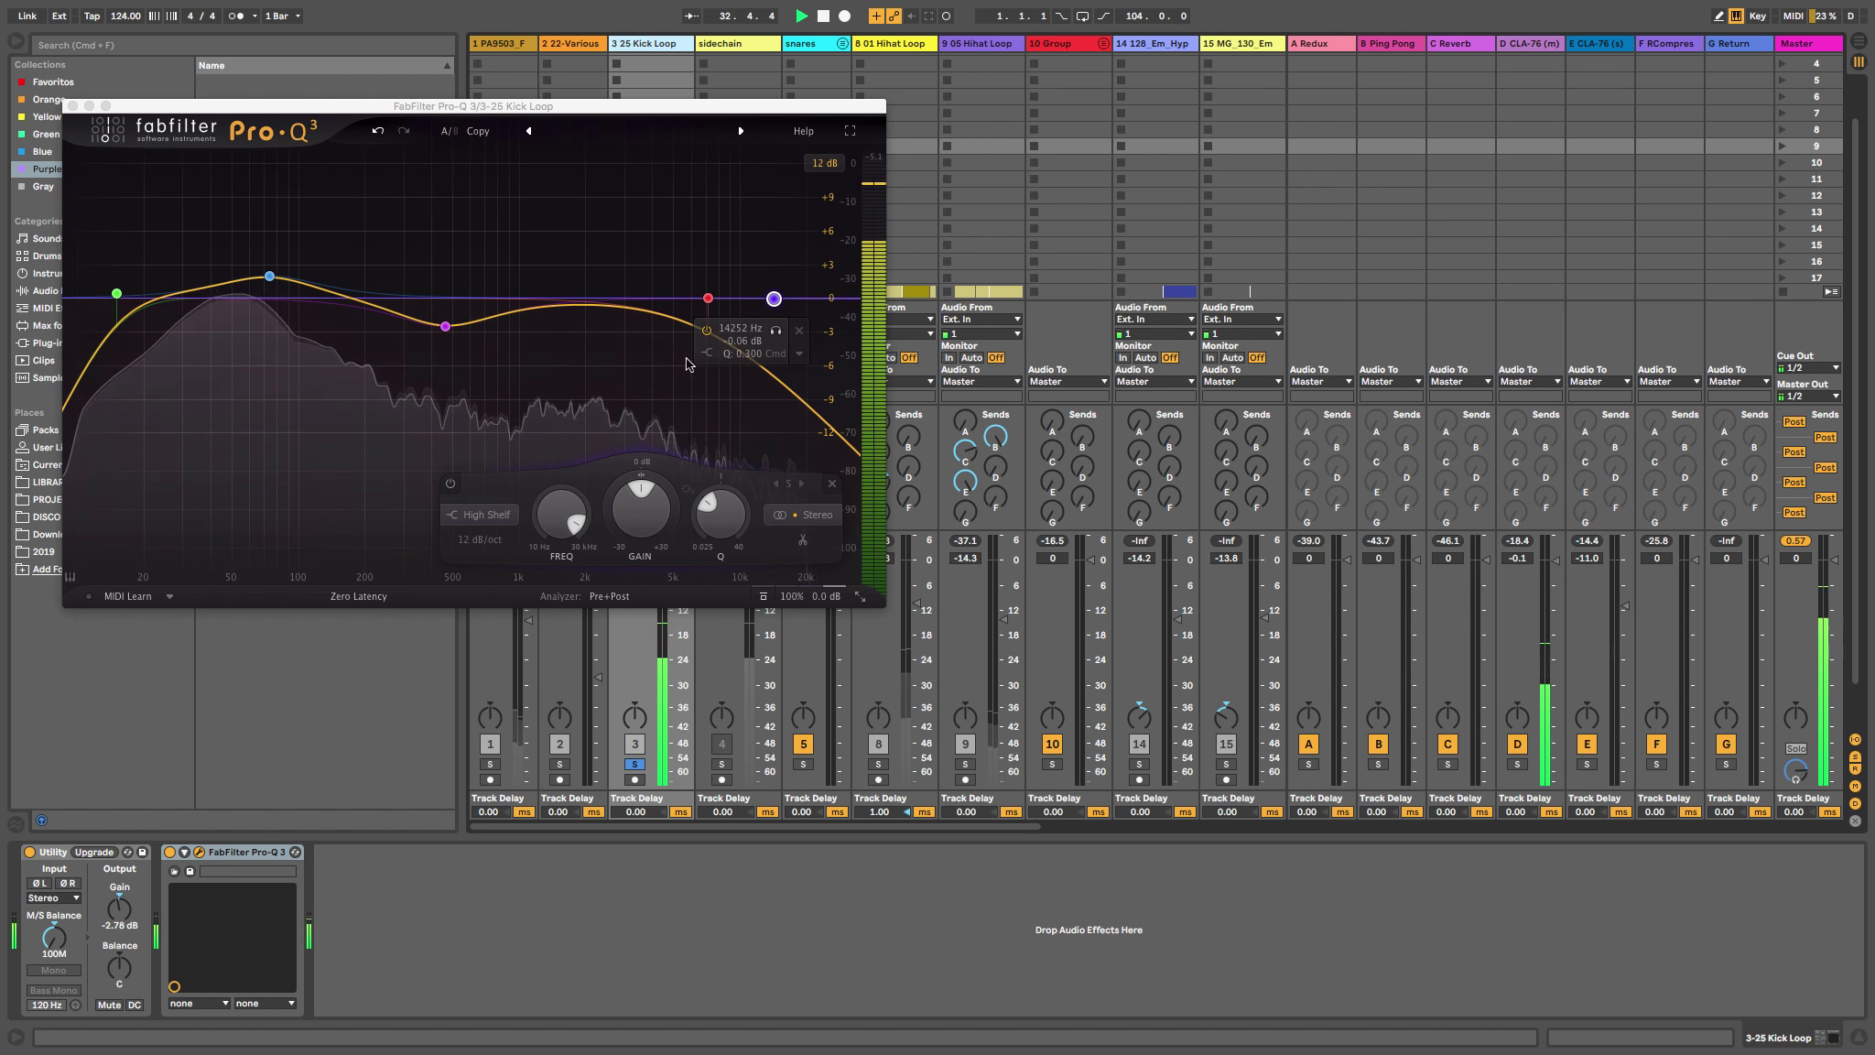
click(72, 107)
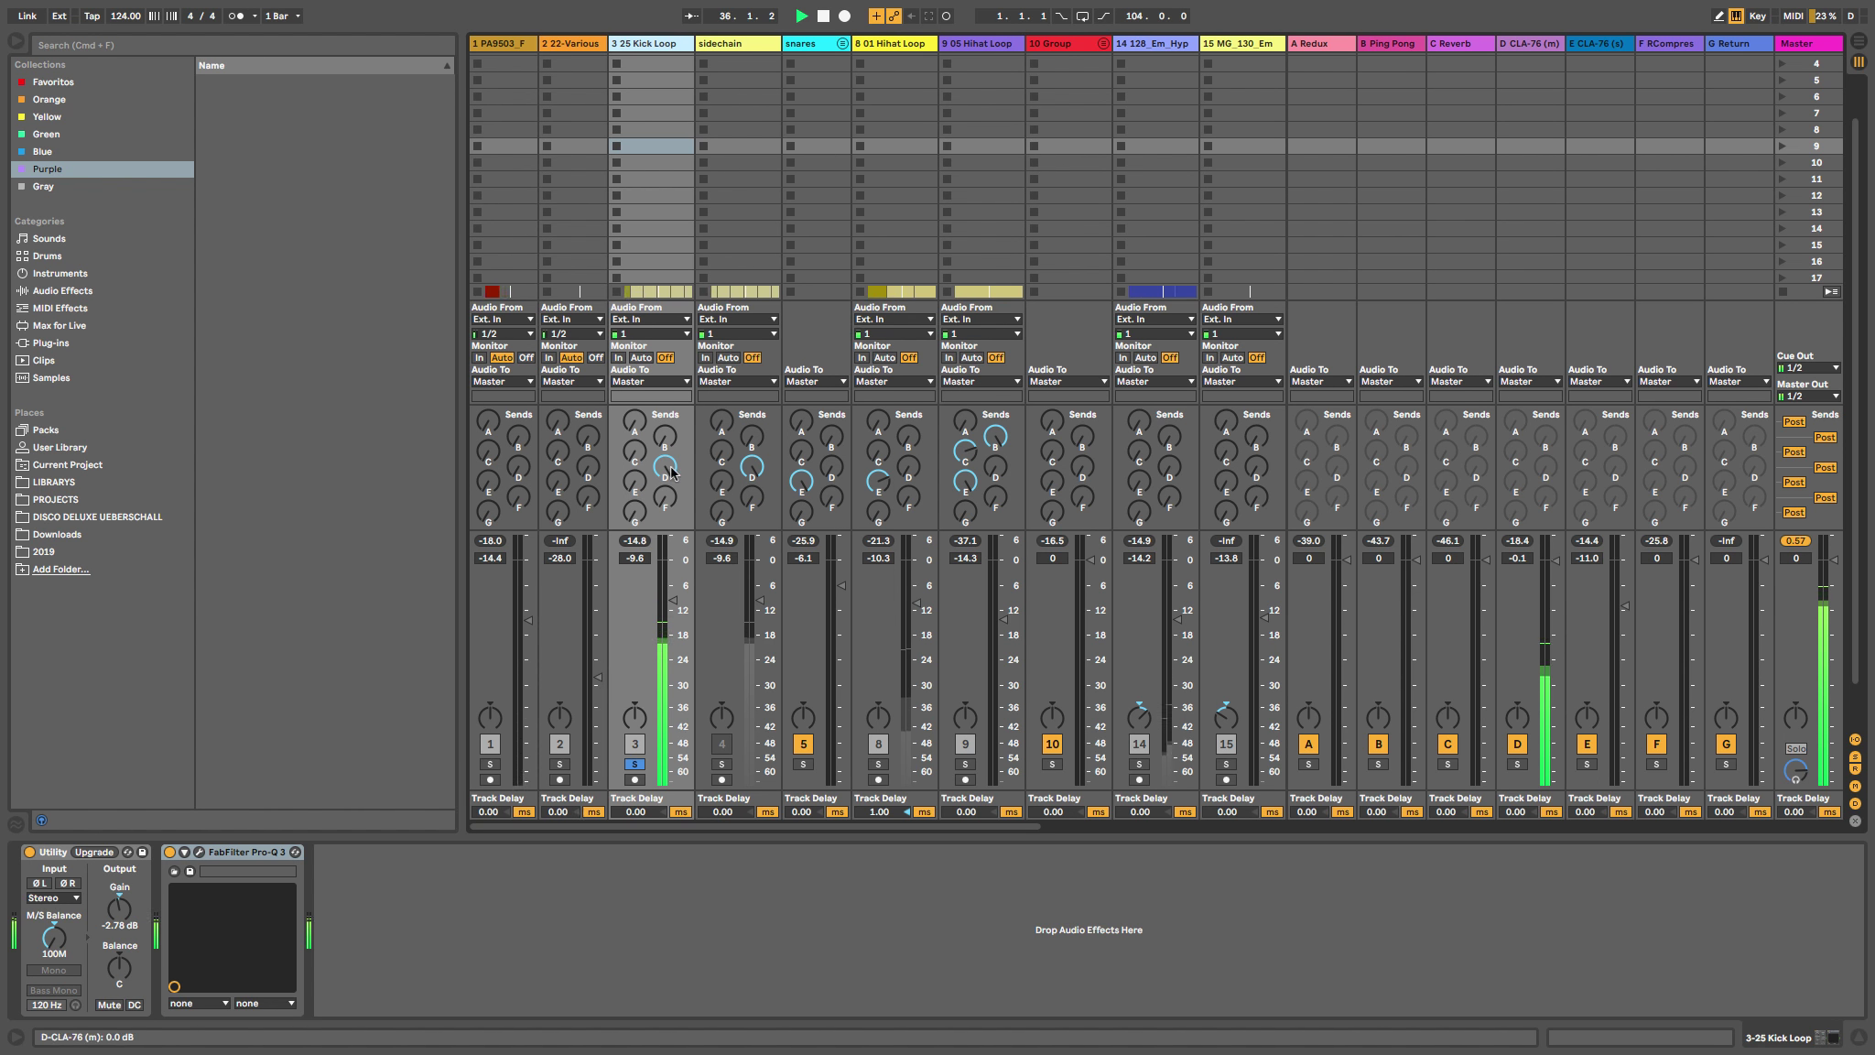
Turn the kick's Send D down to -inf and open return D's CLA-76 window.
mouse_move(671, 472)
mouse_down()
mouse_move(671, 513)
mouse_move(671, 458)
mouse_up()
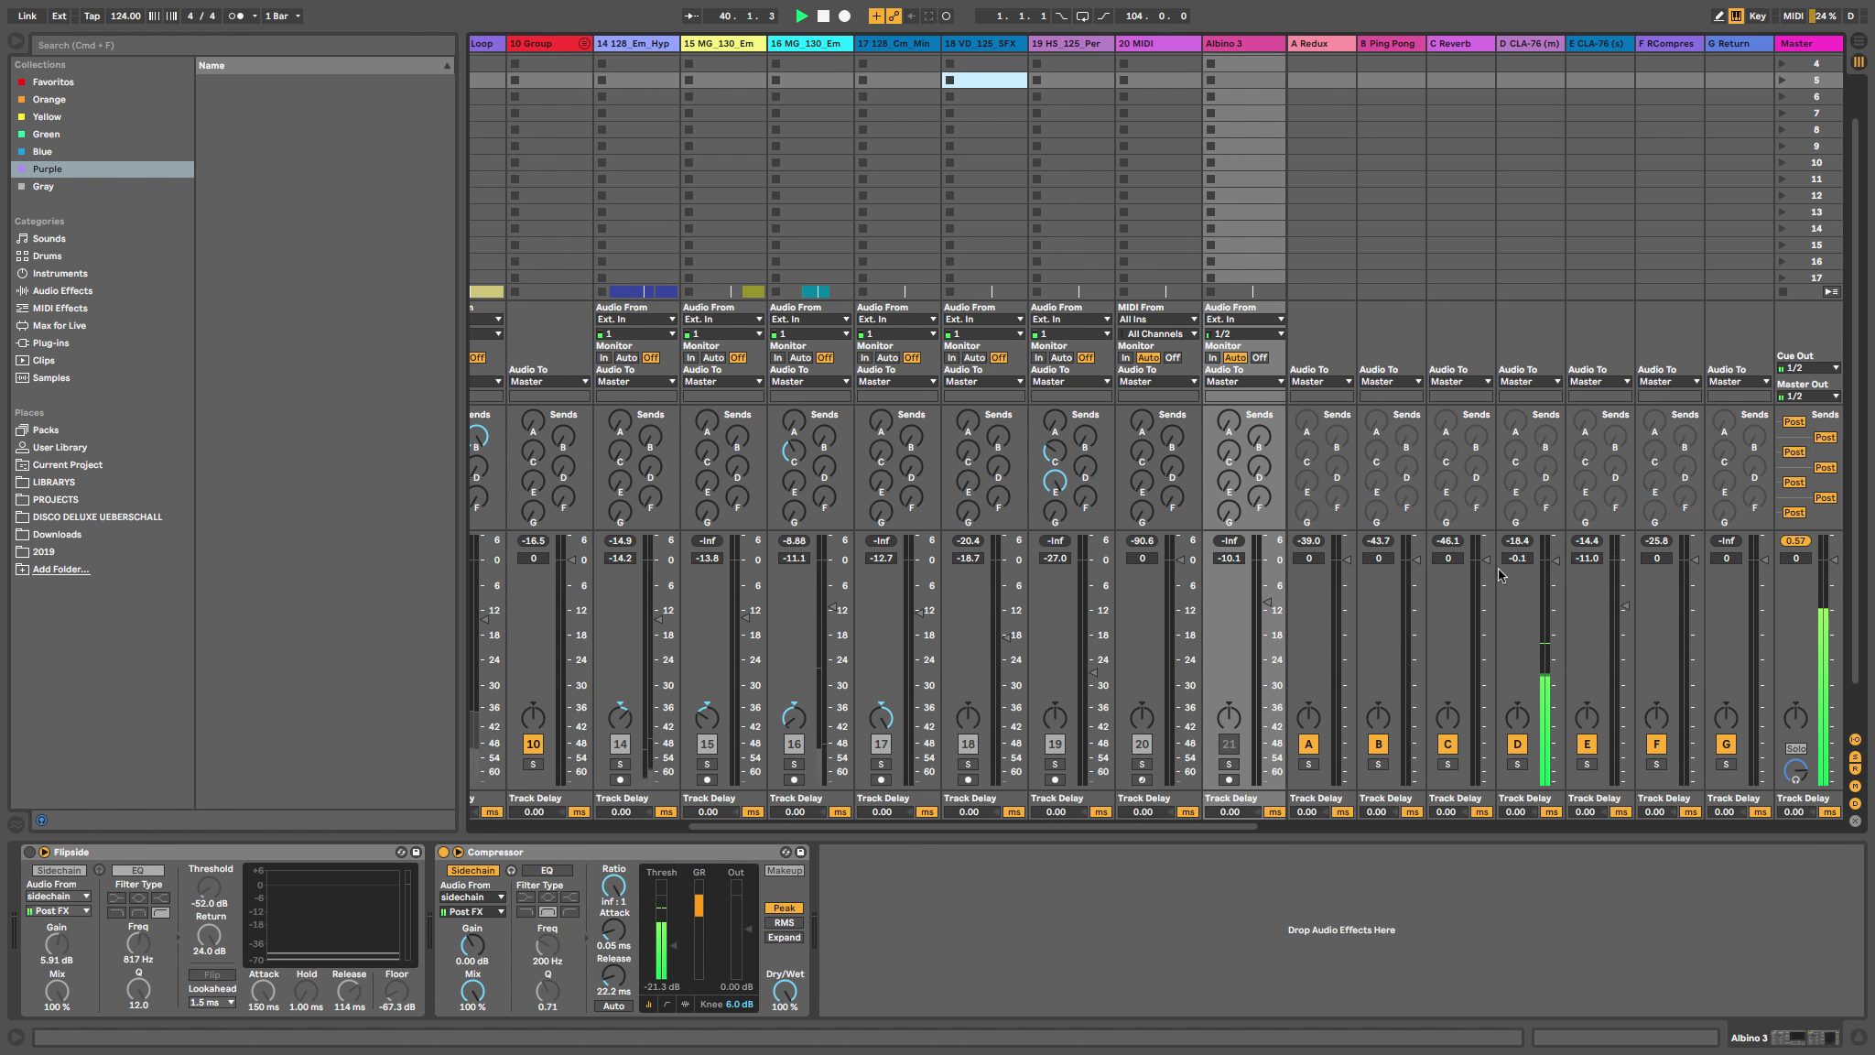
click(1518, 48)
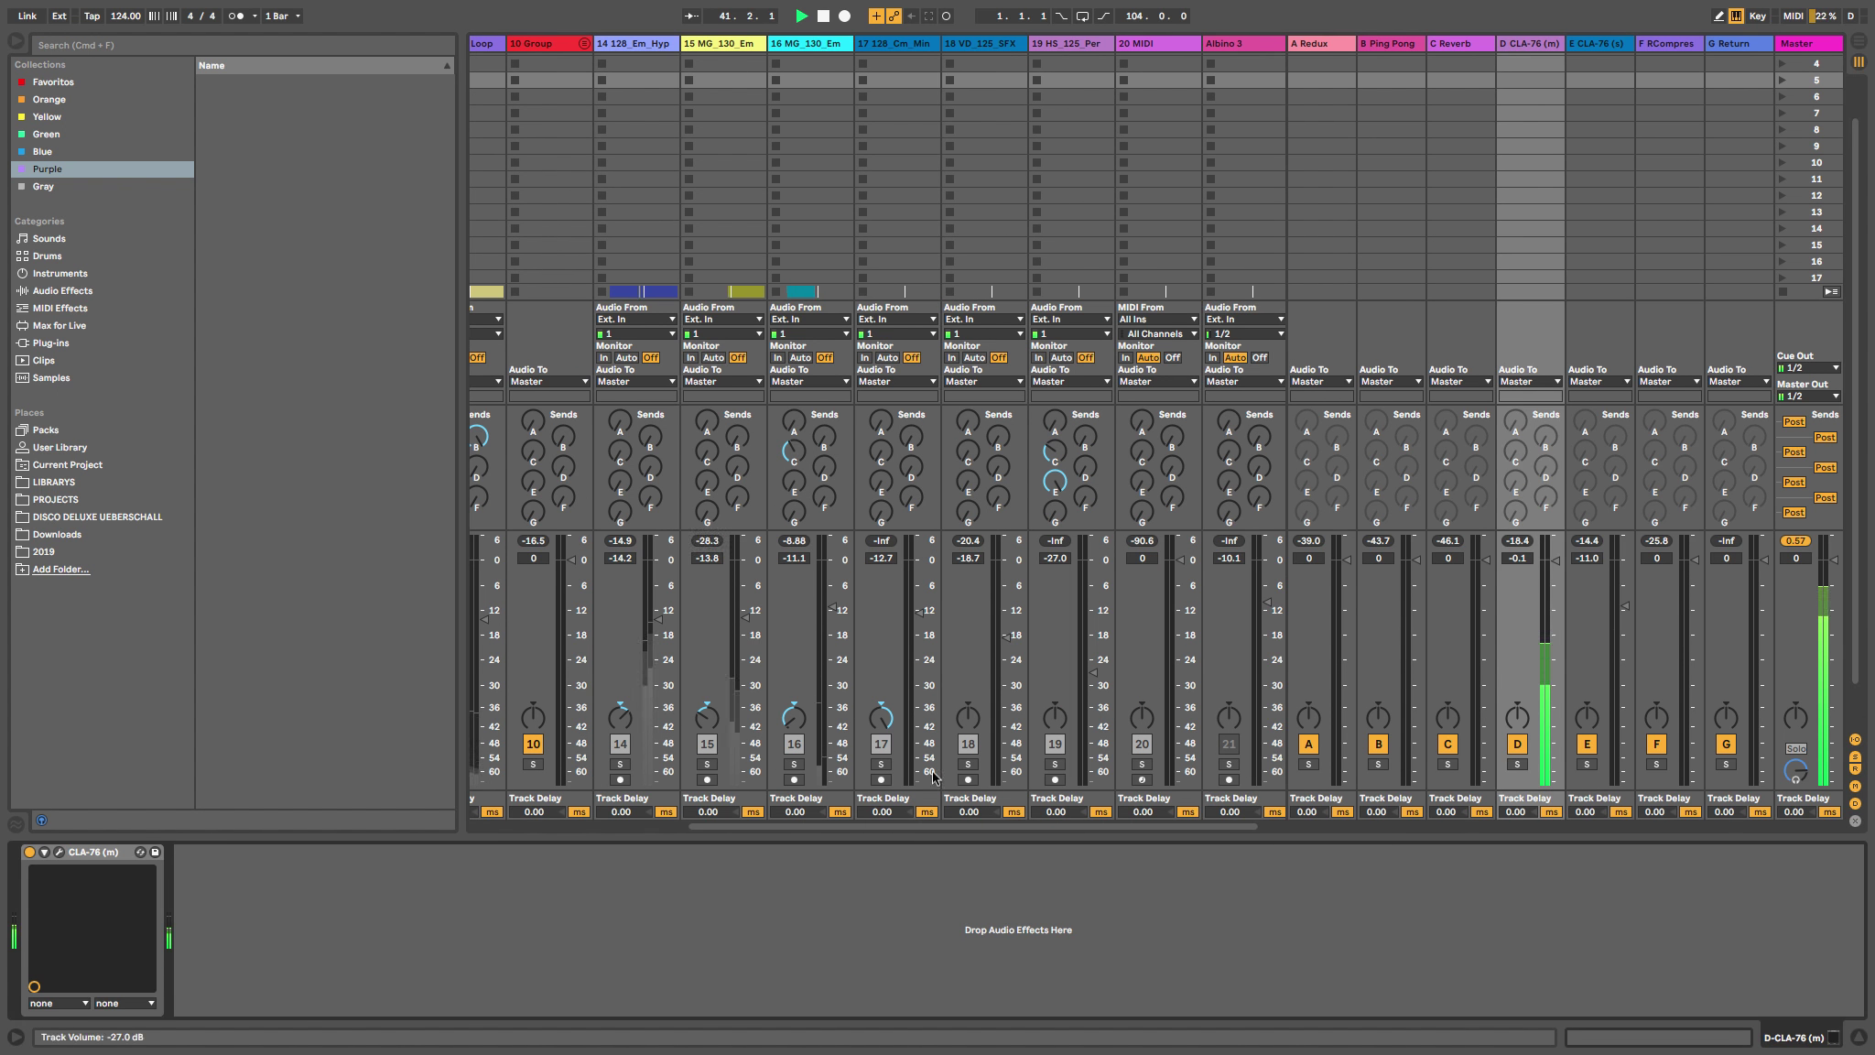
click(61, 854)
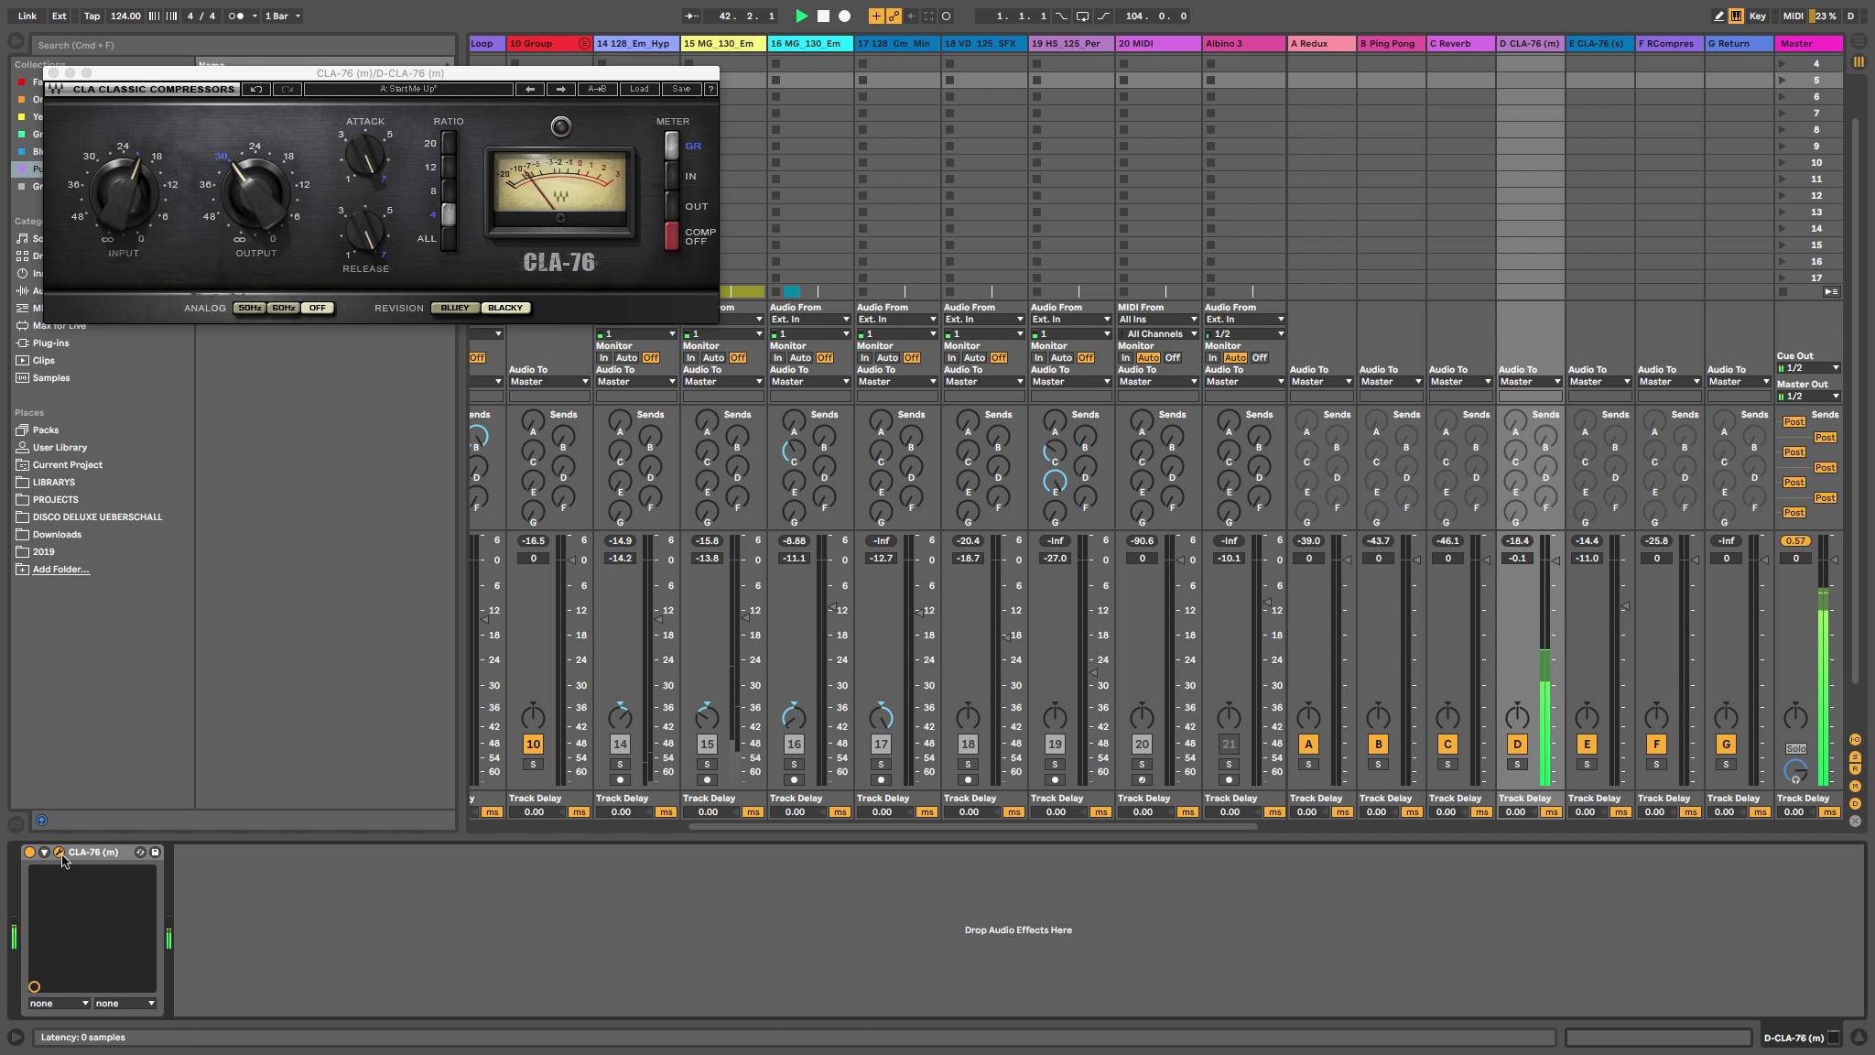
Lower the CLA-76 Release to 1.00, then raise track 3's Send D to 0.0 dB.
click(364, 240)
drag(365, 230, 365, 302)
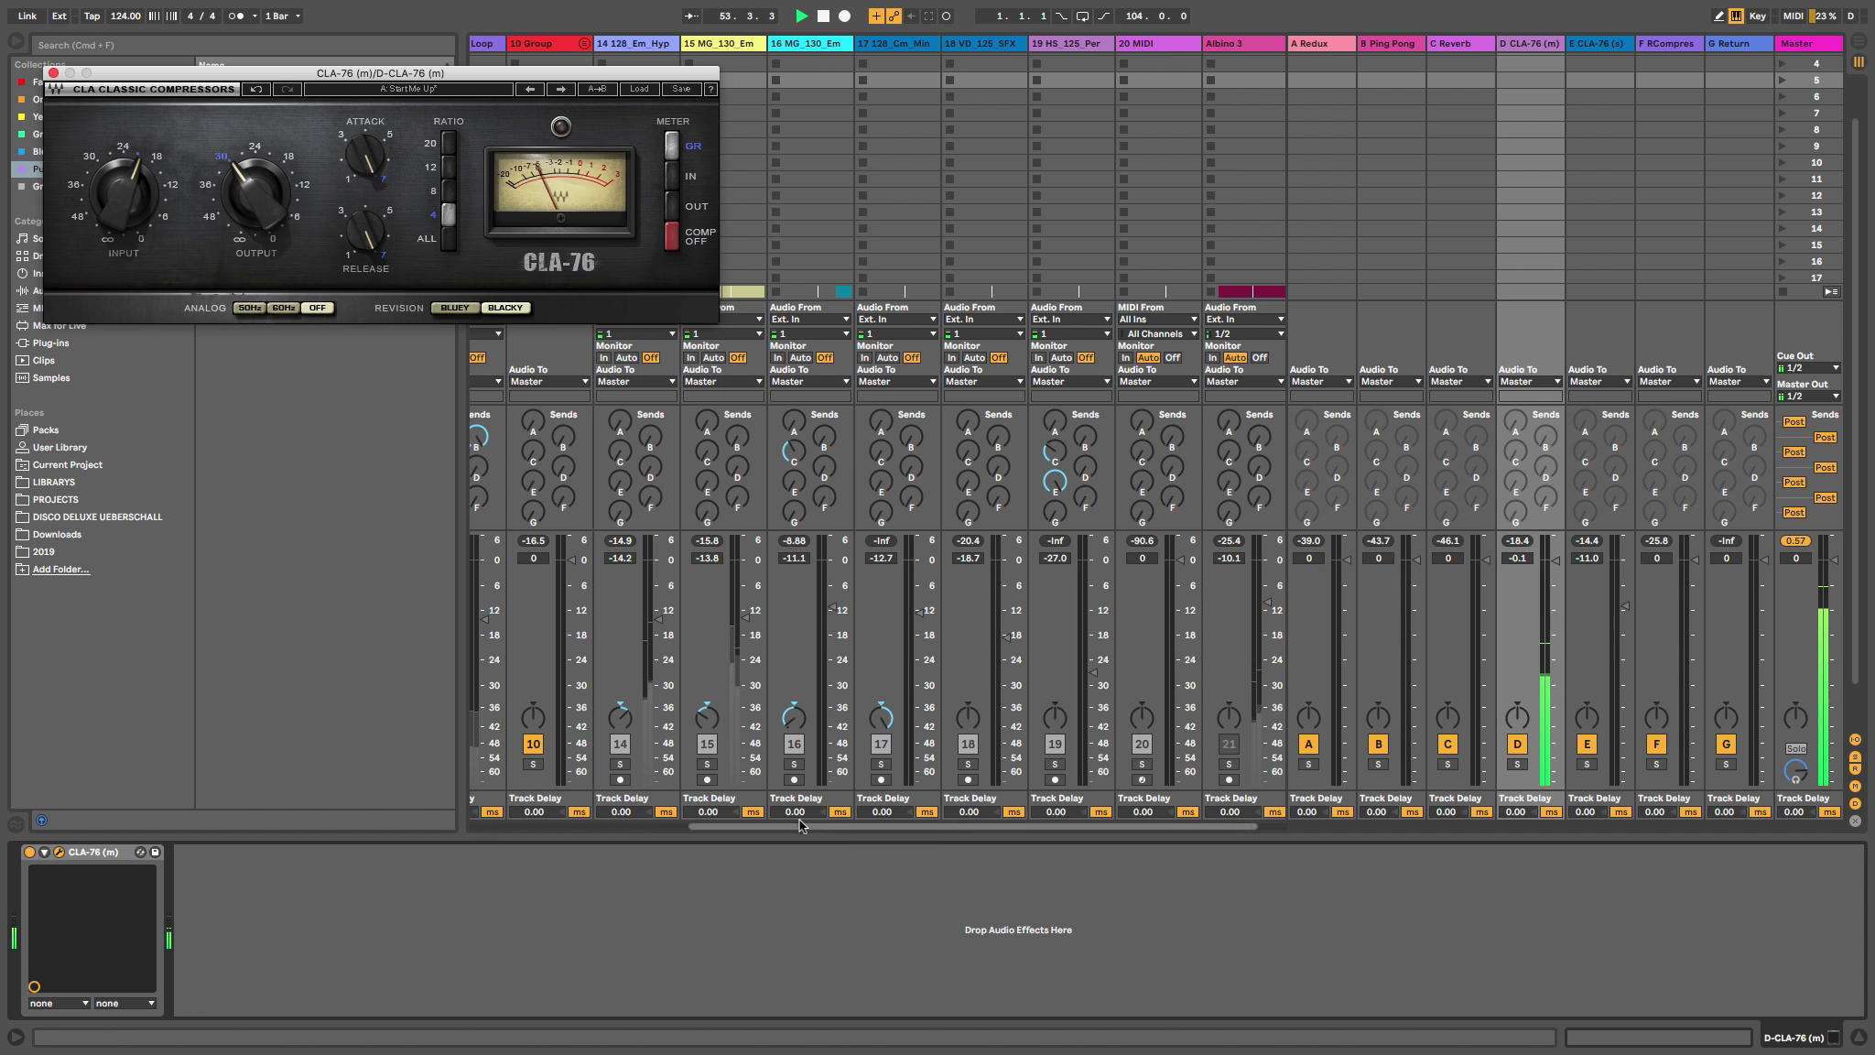
scroll(689, 627, left, 10)
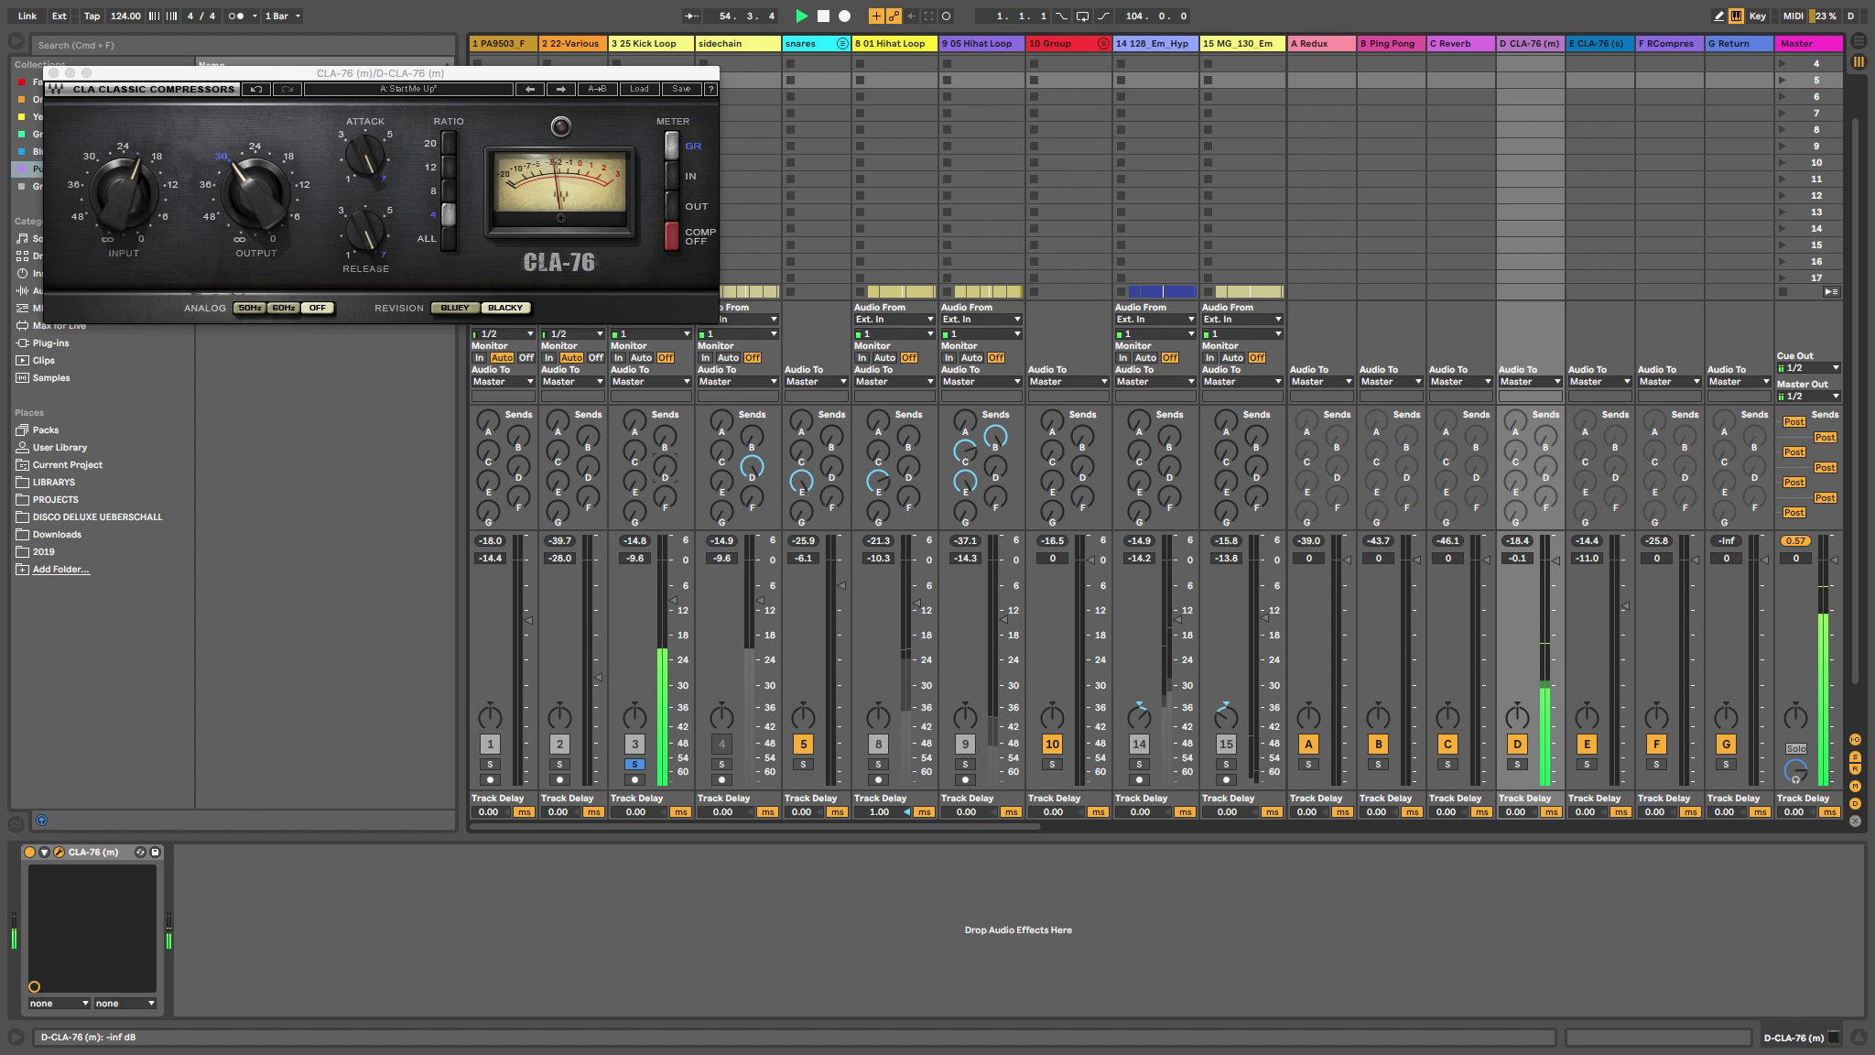
drag(664, 467, 665, 385)
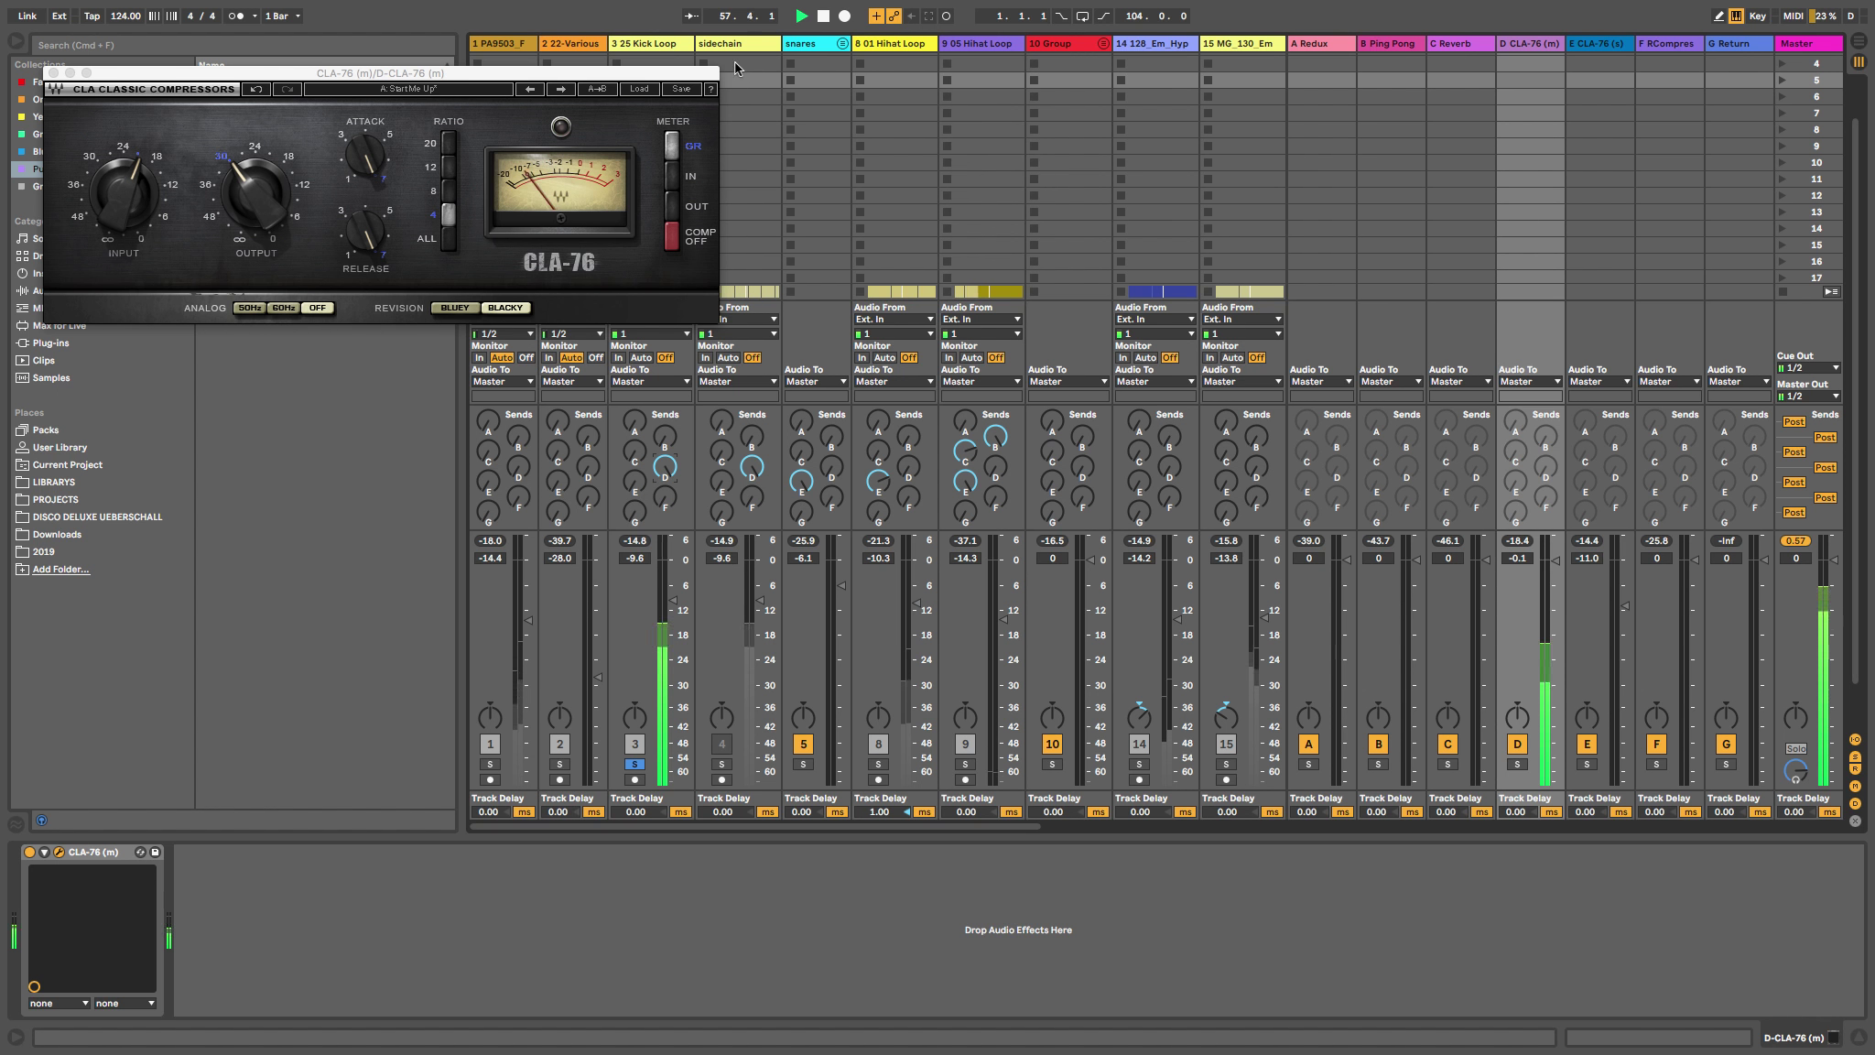
Close CLA-76, switch return D off and on to compare, then show the snares EQ Eight.
click(674, 47)
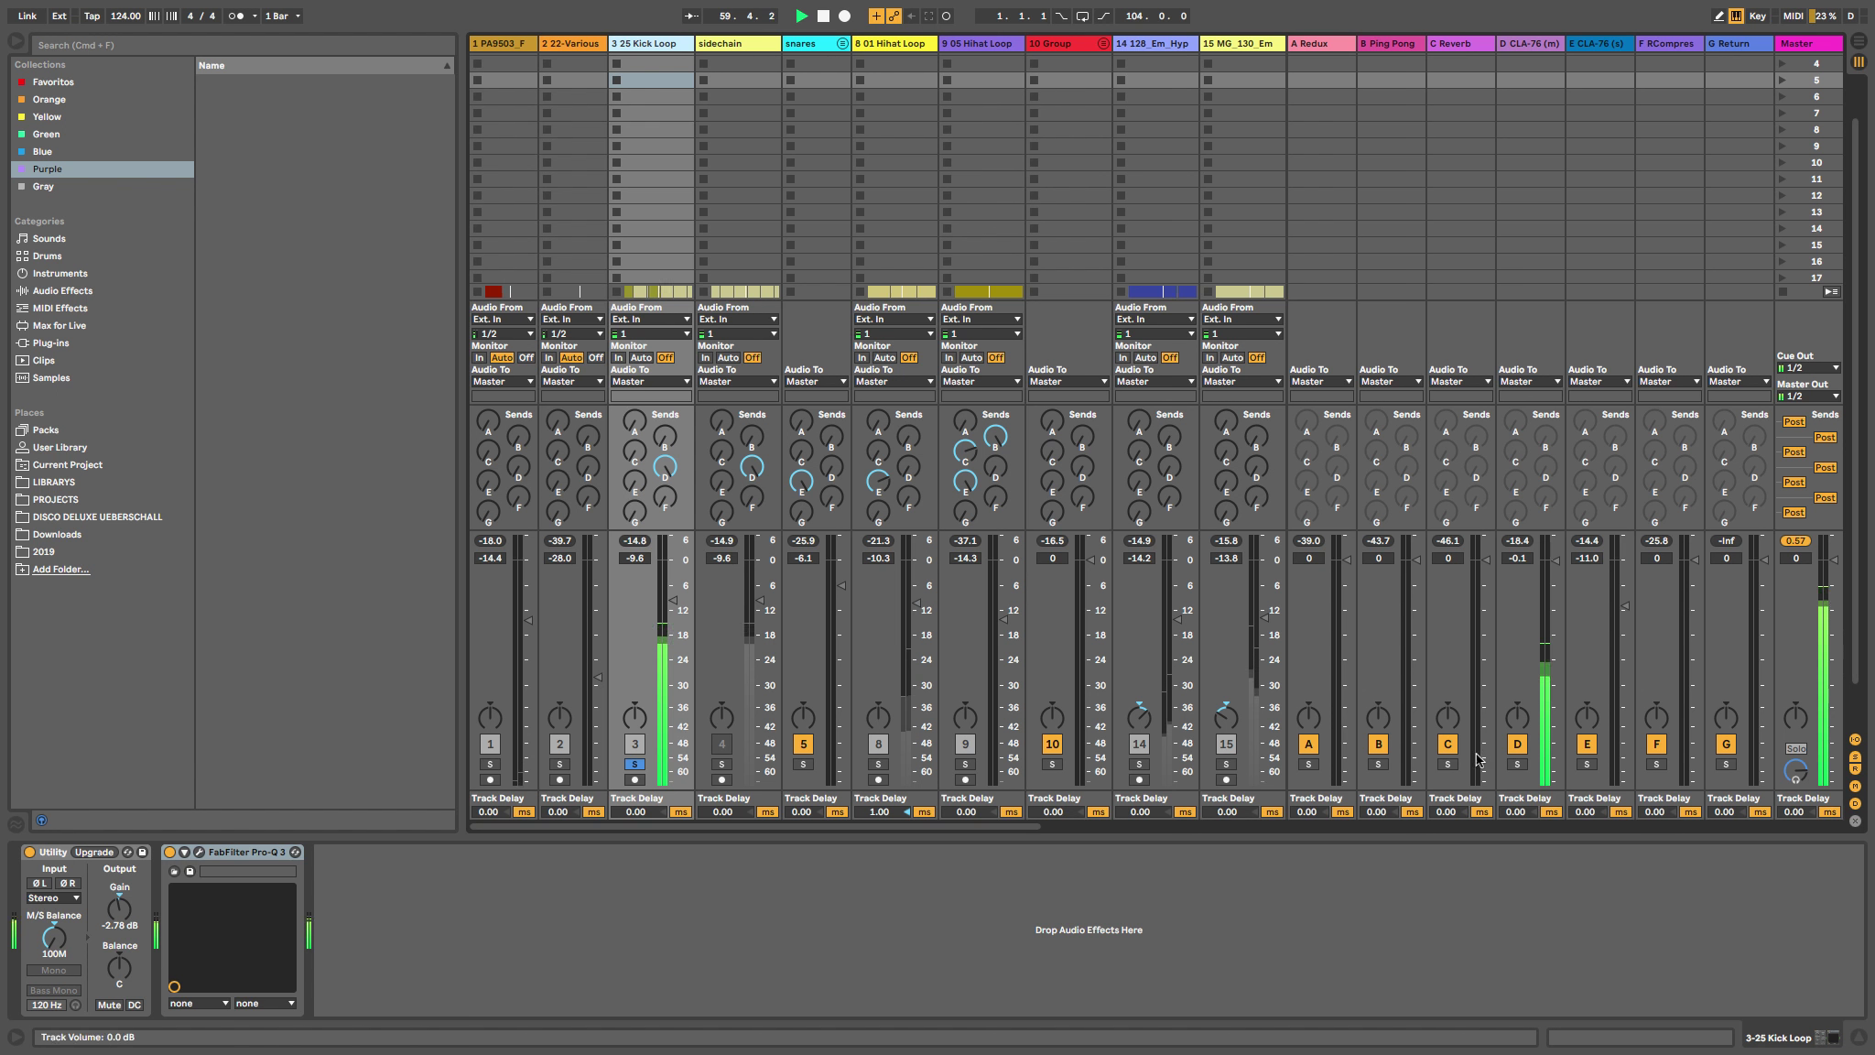
click(1517, 745)
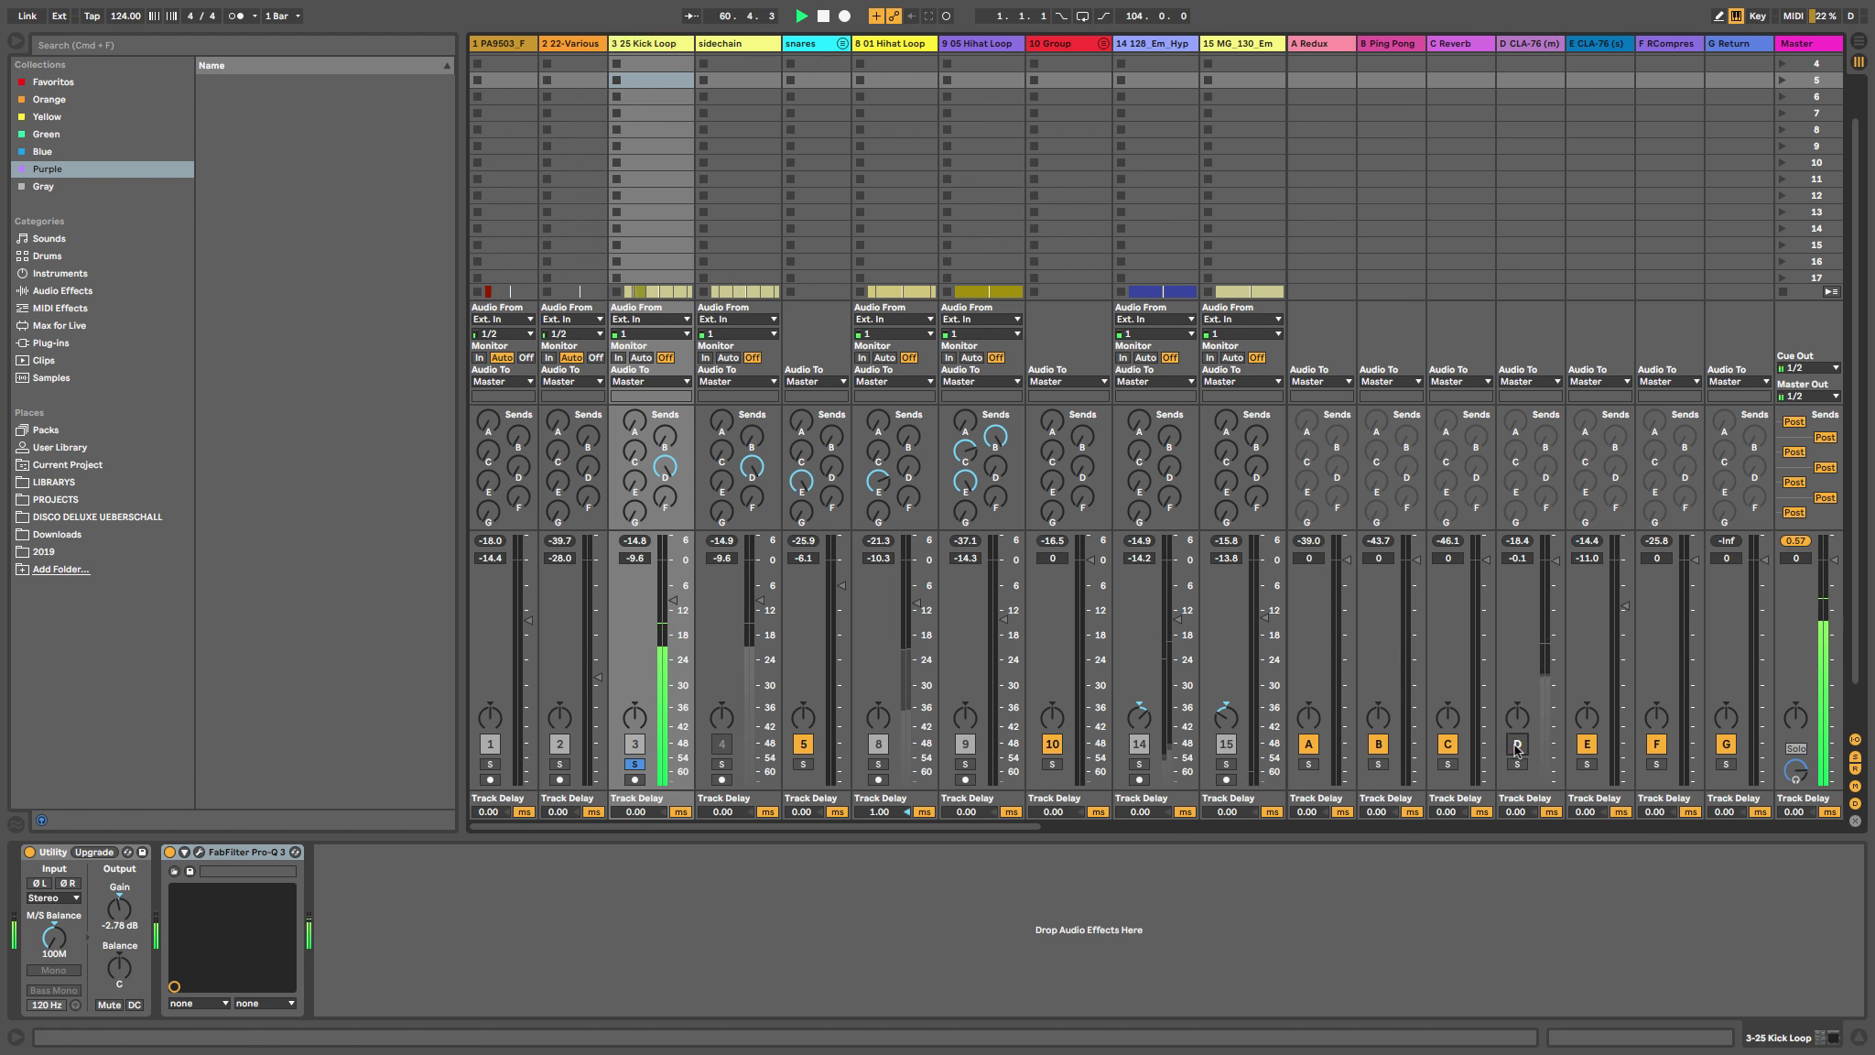
click(1517, 744)
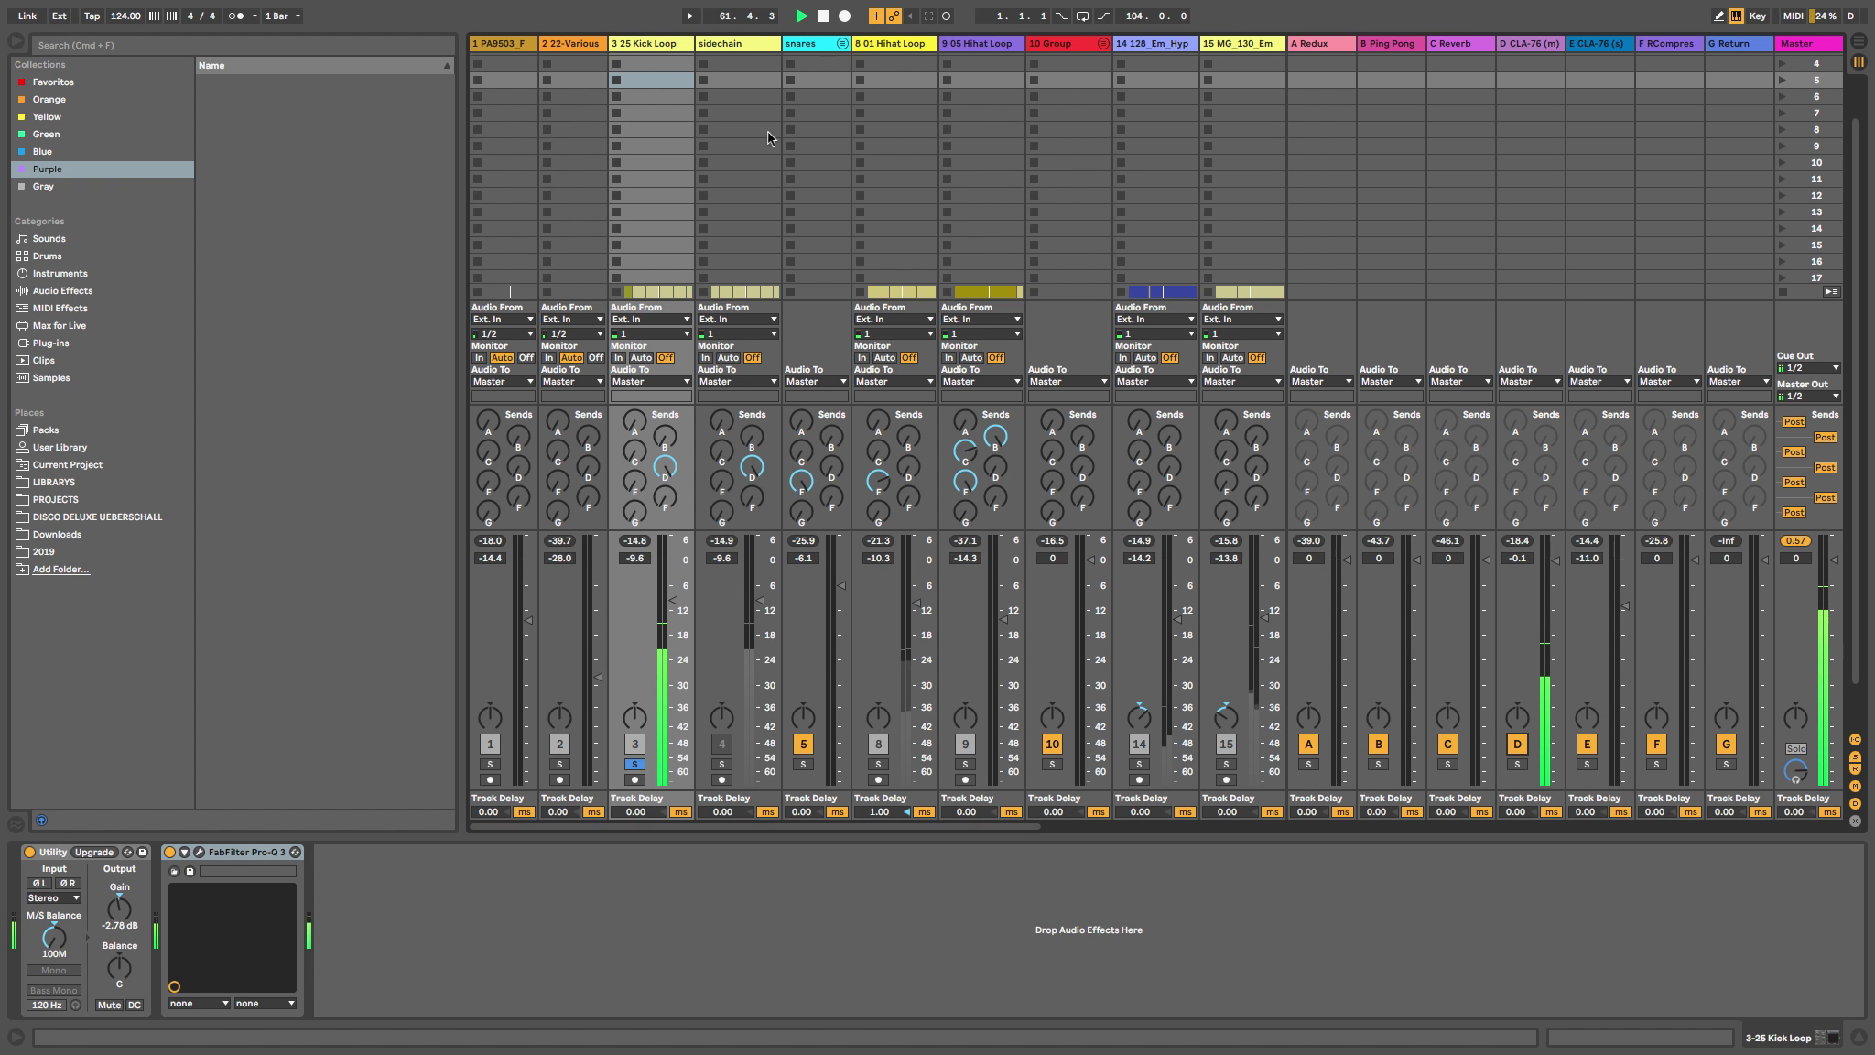
click(802, 45)
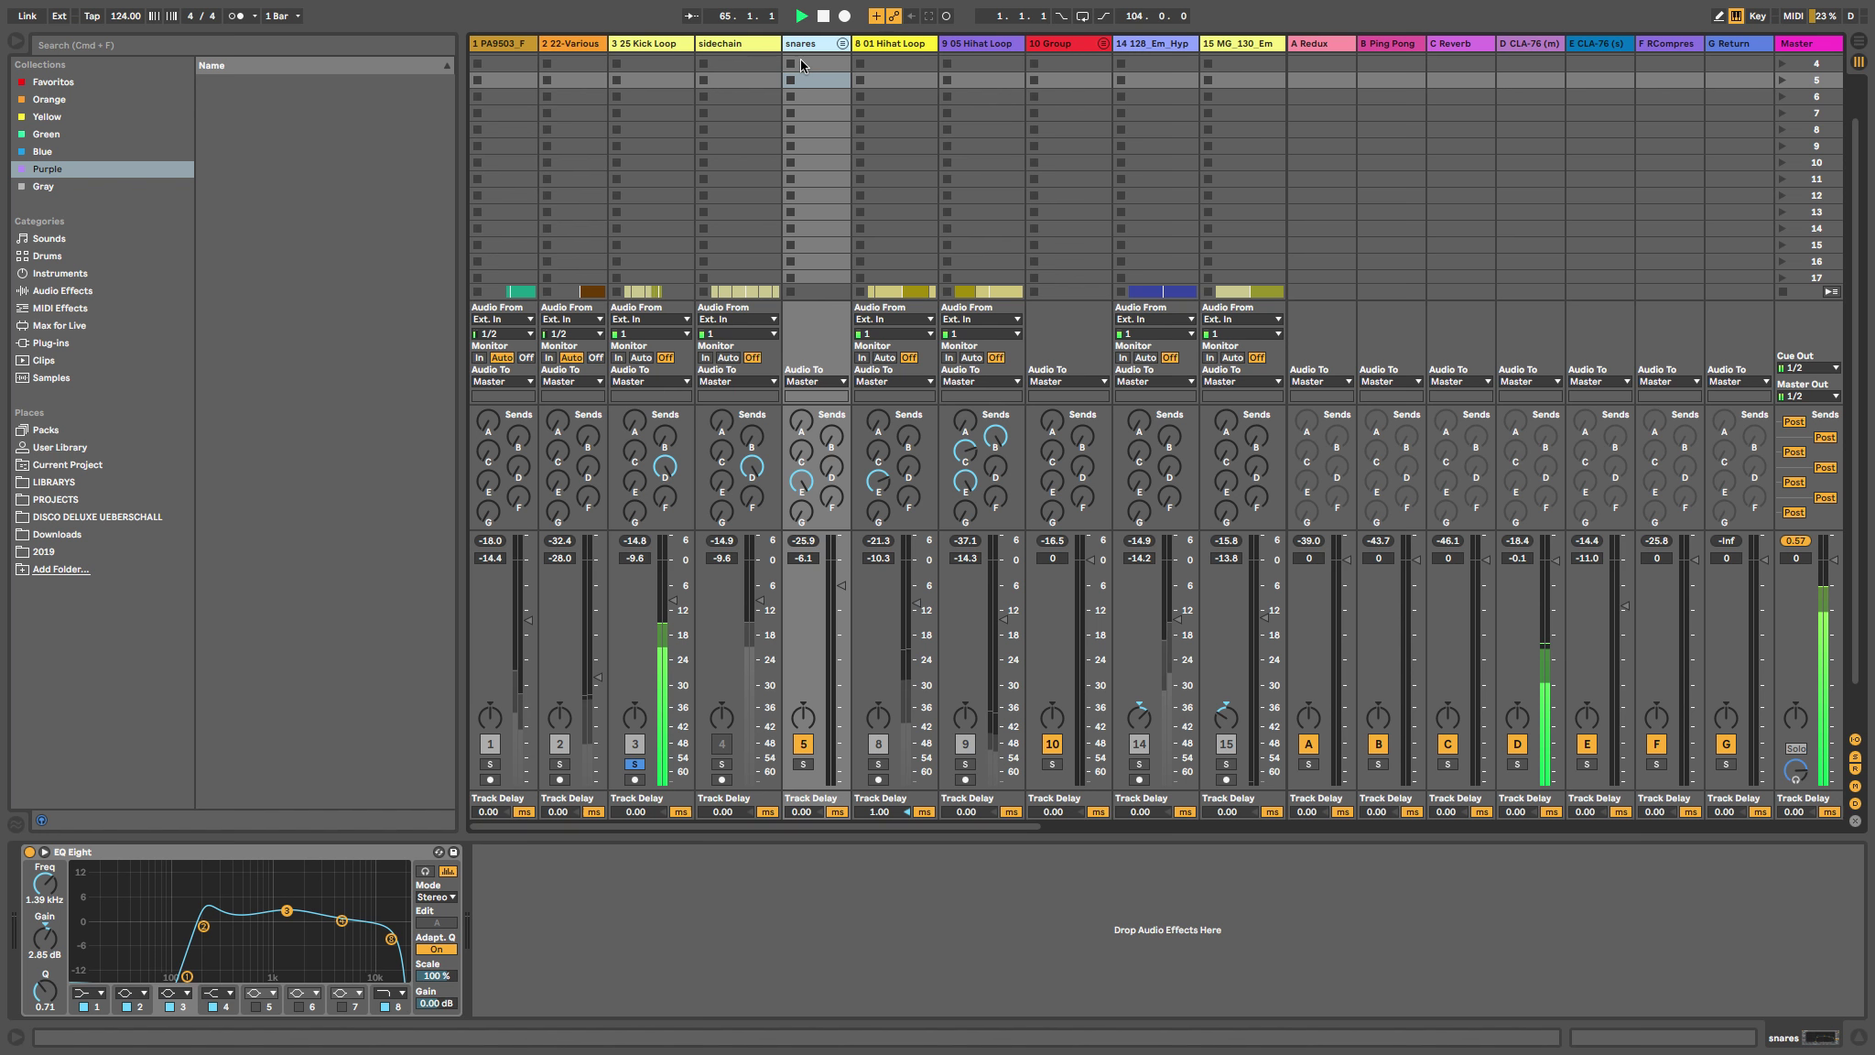
Check the snares group in Arrangement view, then unfold it in the mixer to reveal both 01 Clap tracks.
click(1613, 44)
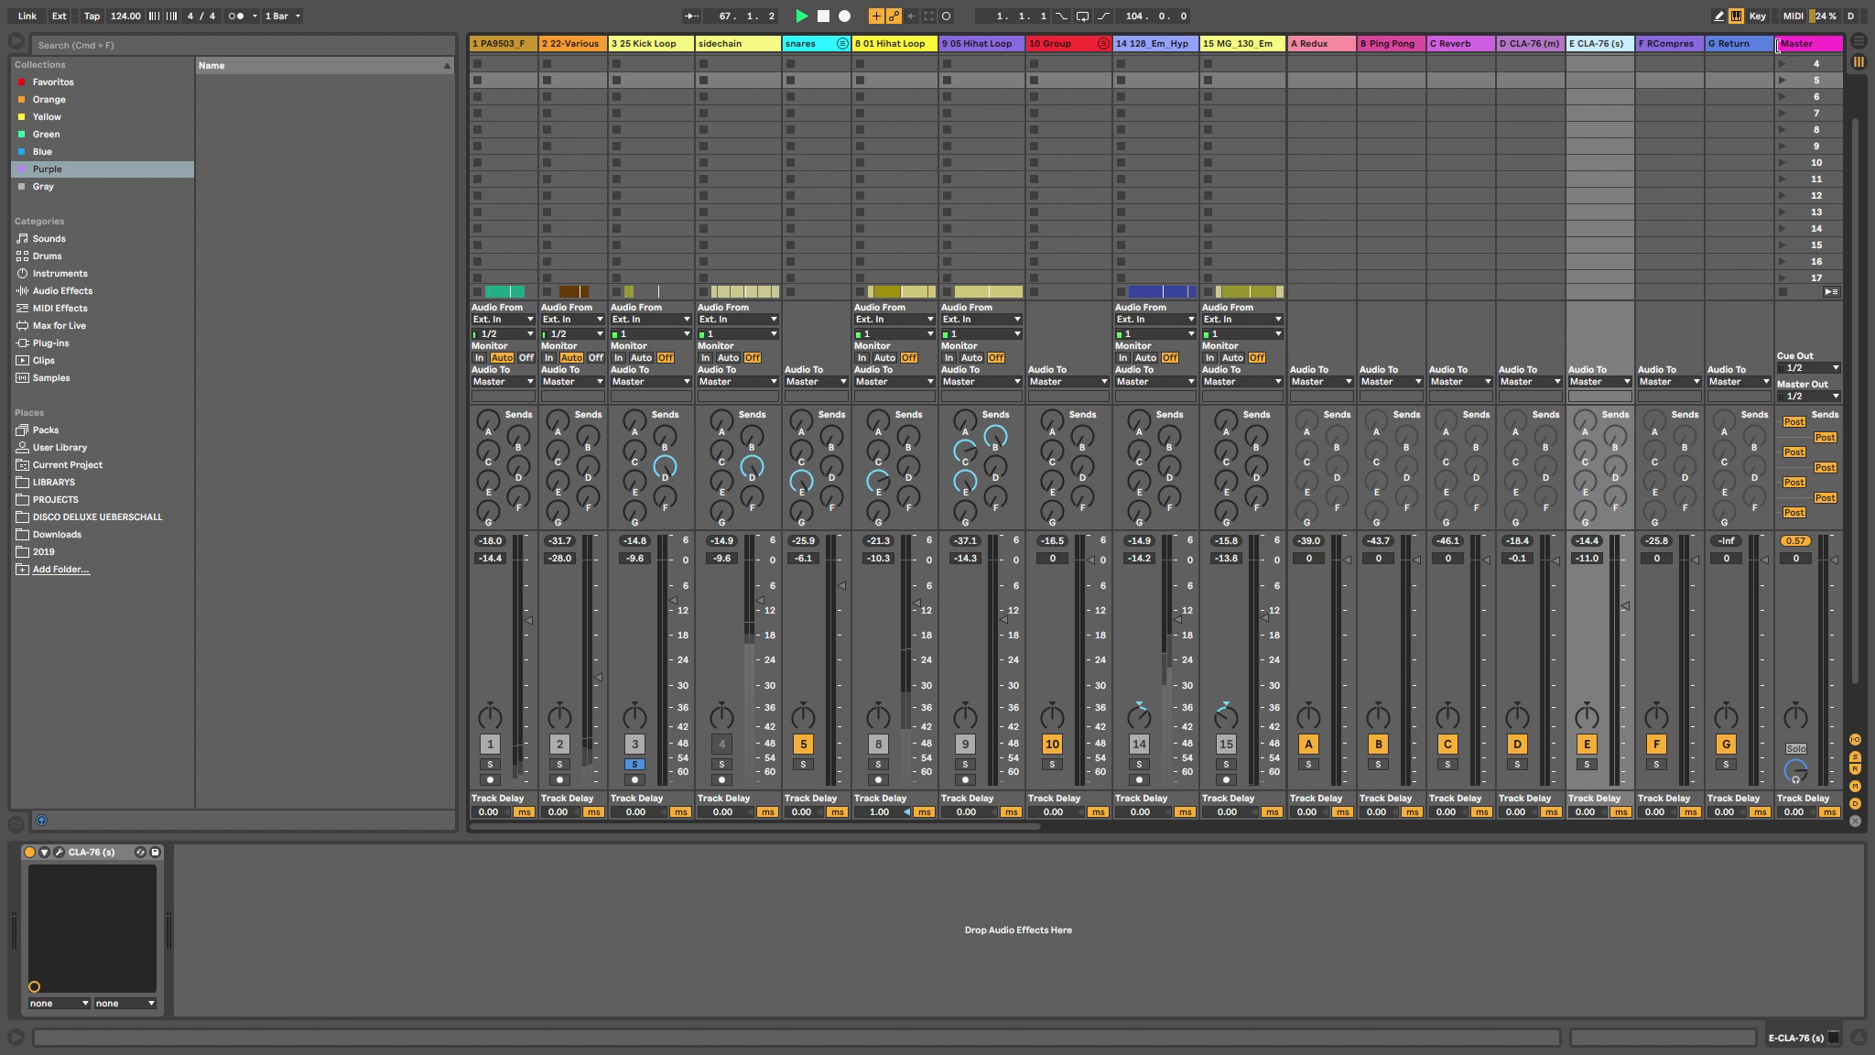
key(Tab)
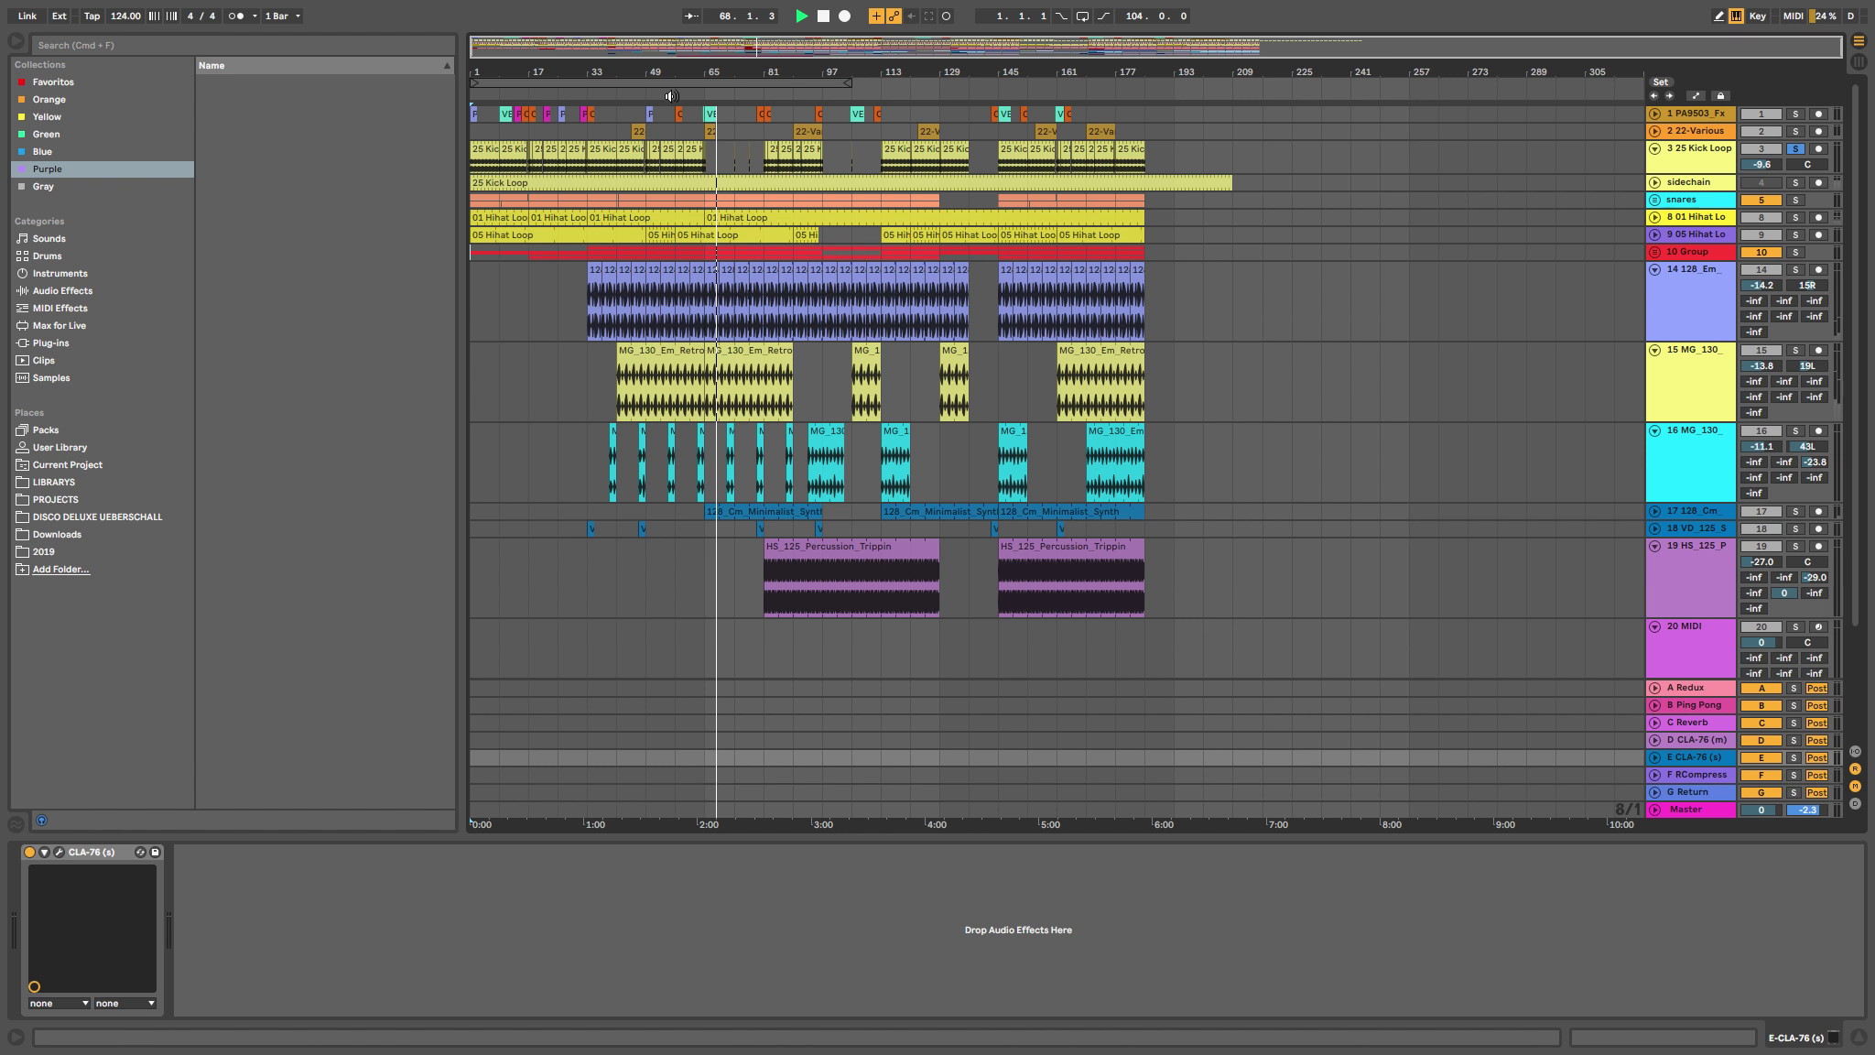
click(1681, 198)
key(Tab)
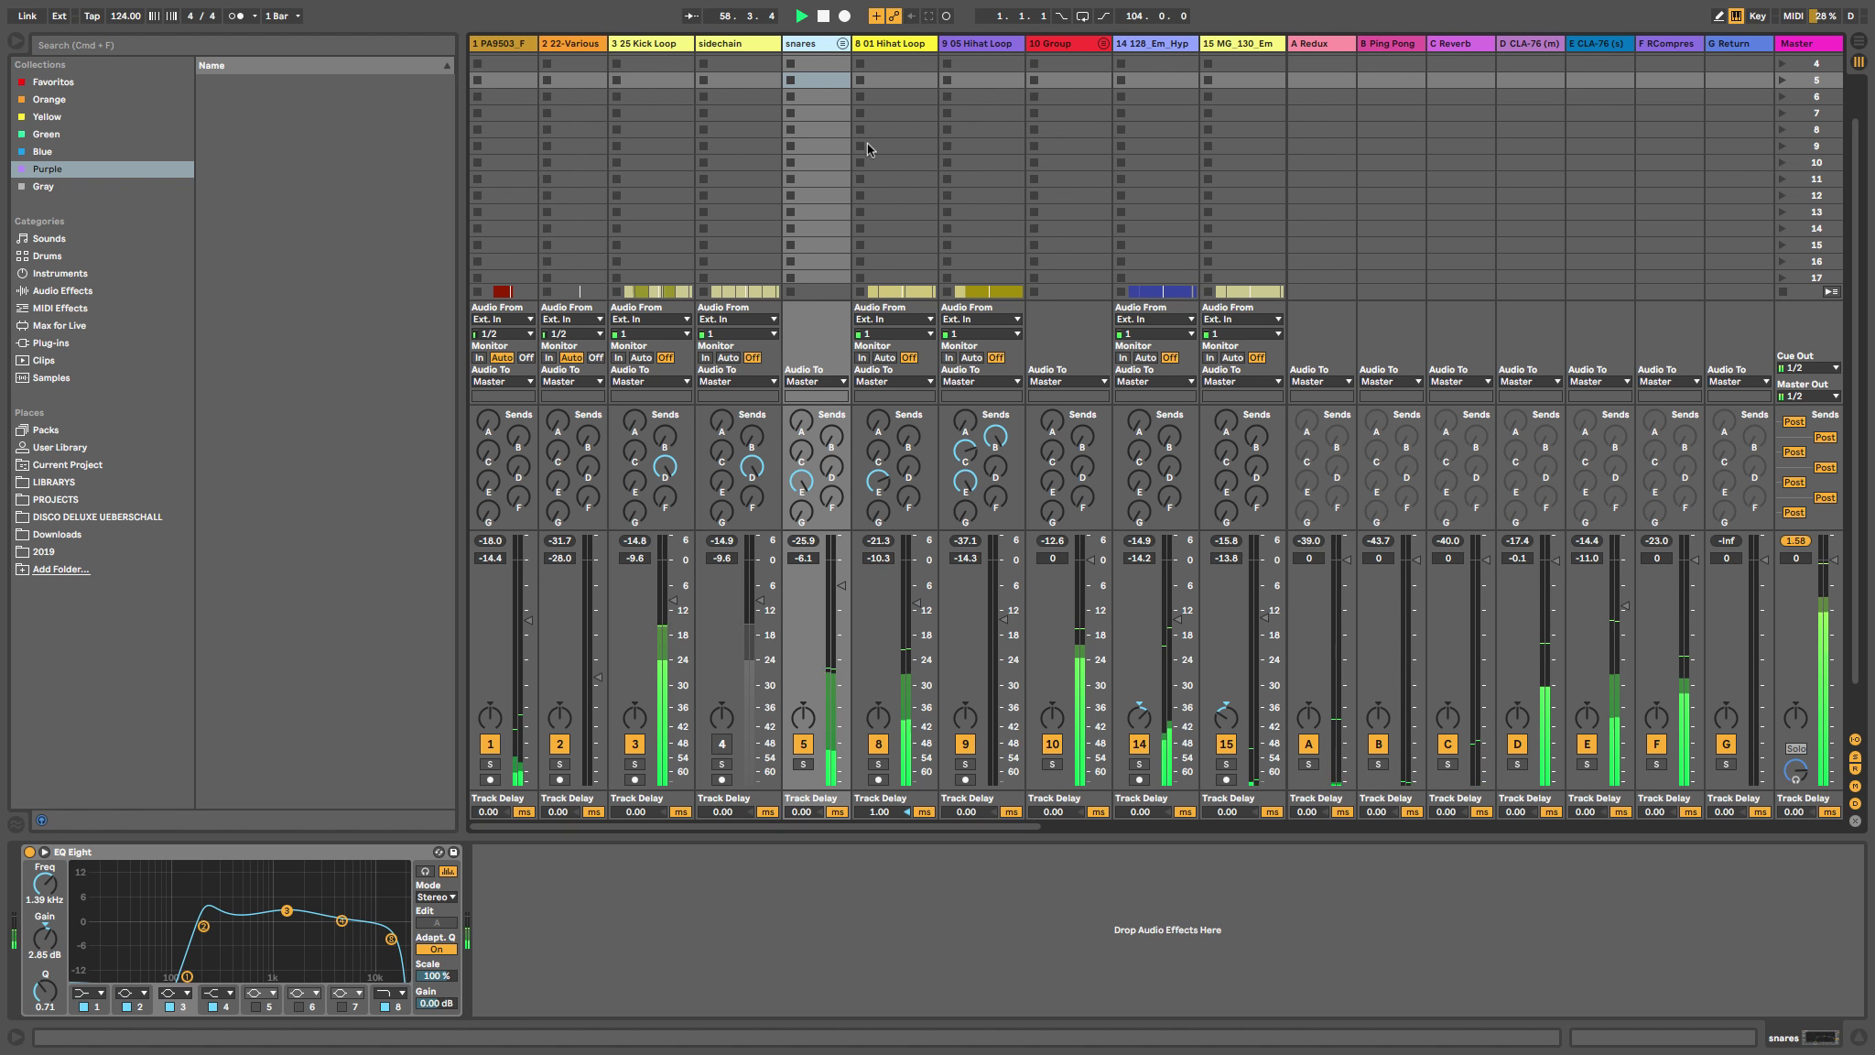
click(841, 48)
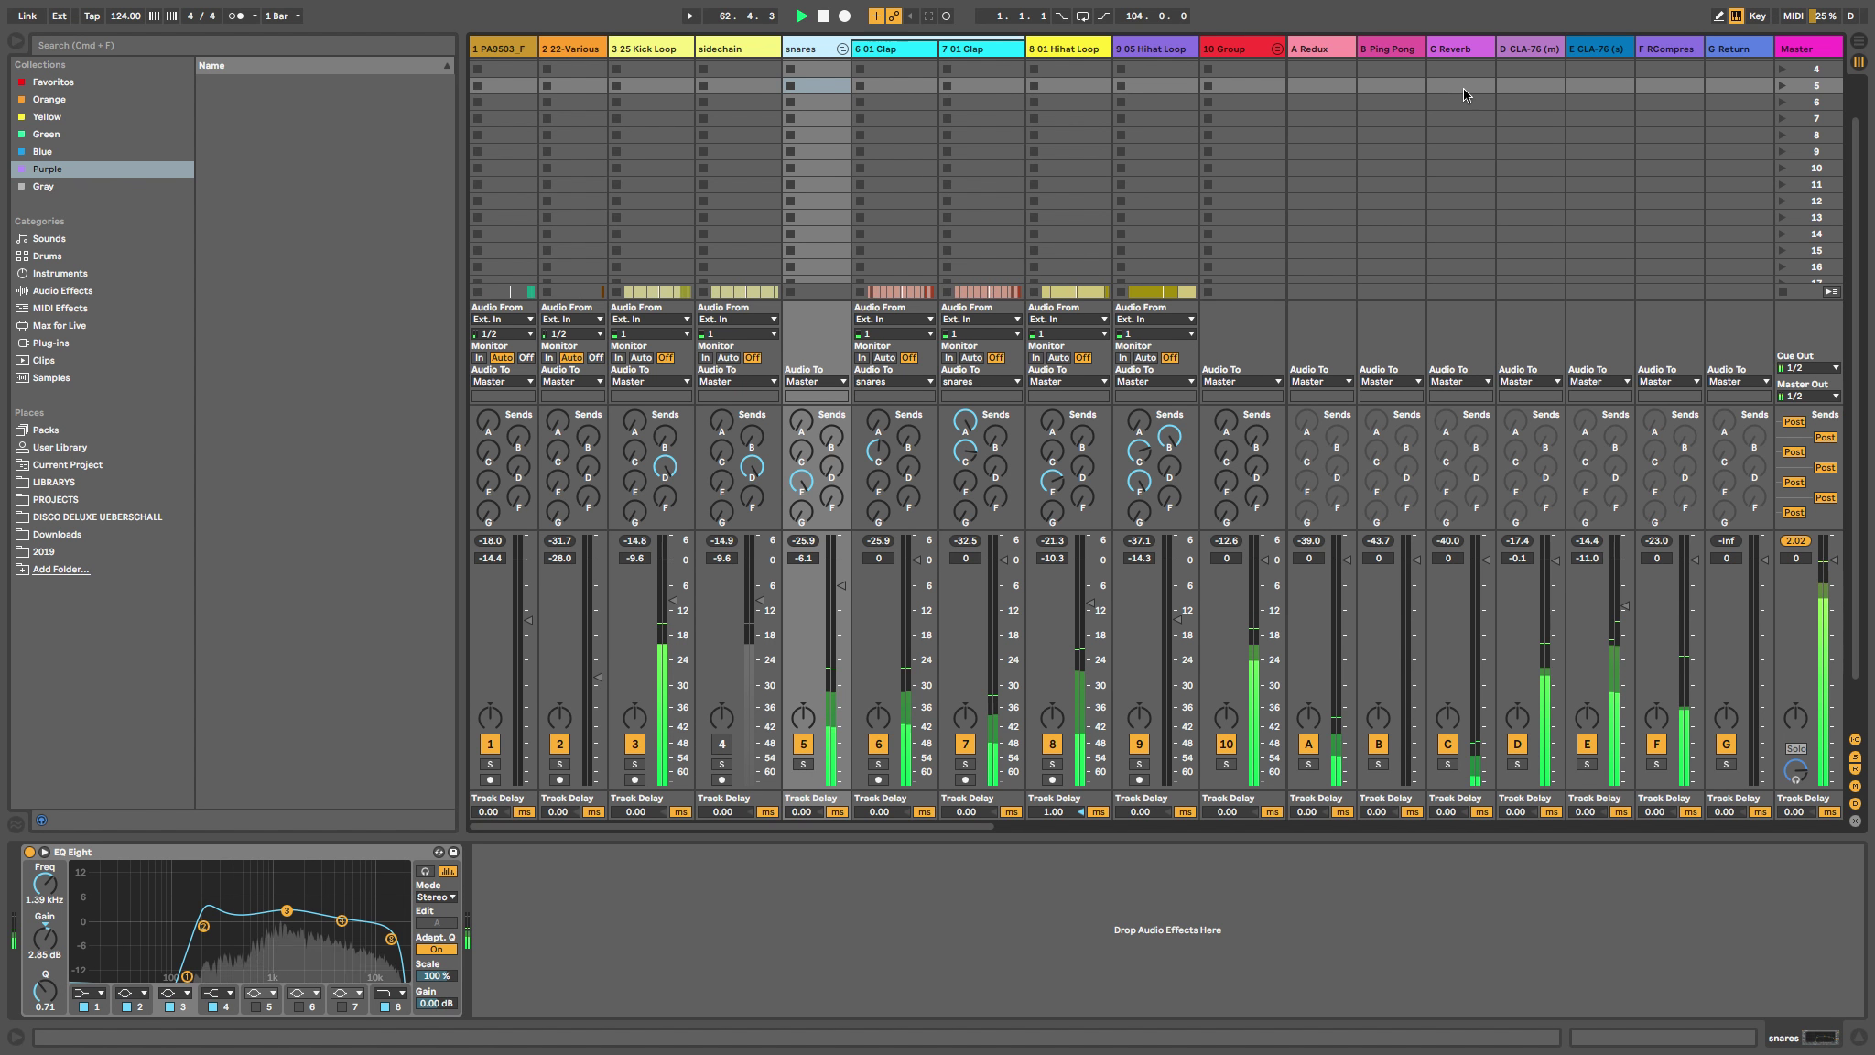
Open the E CLA-76 (s) return's CLA-76 plugin window.
click(1598, 48)
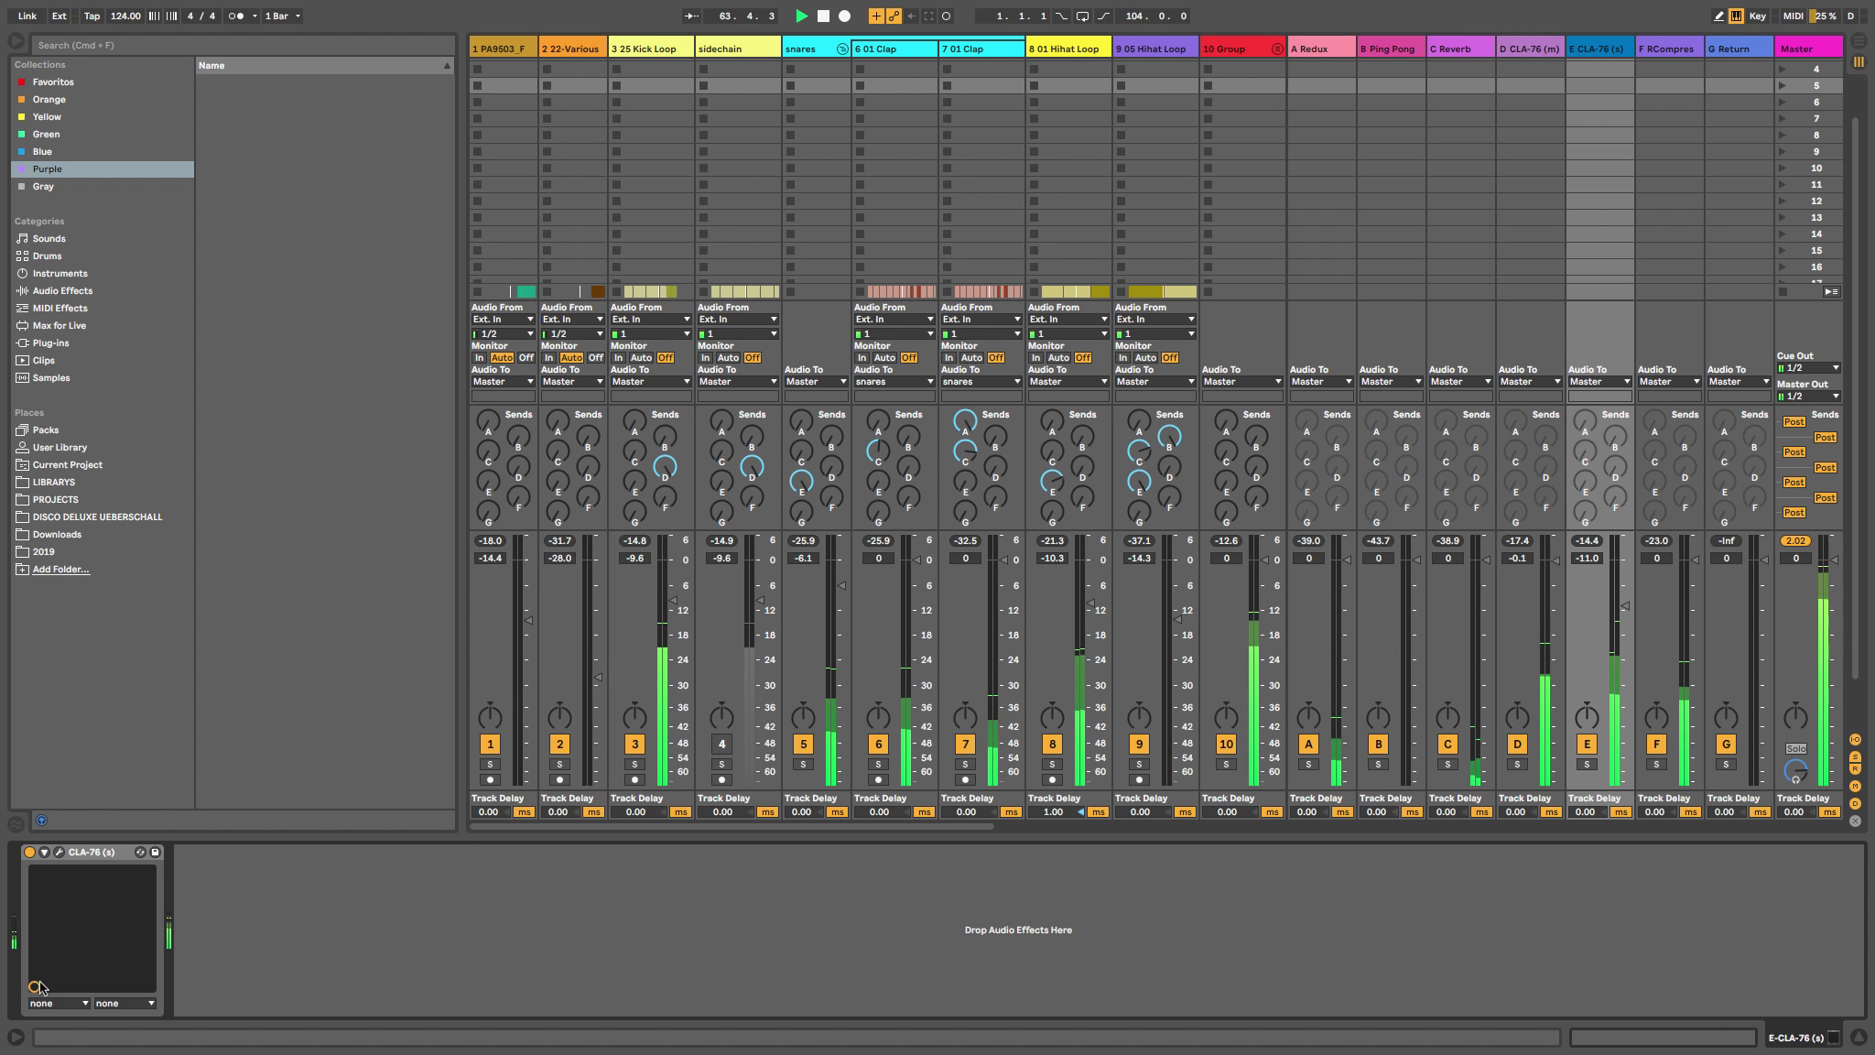
click(59, 851)
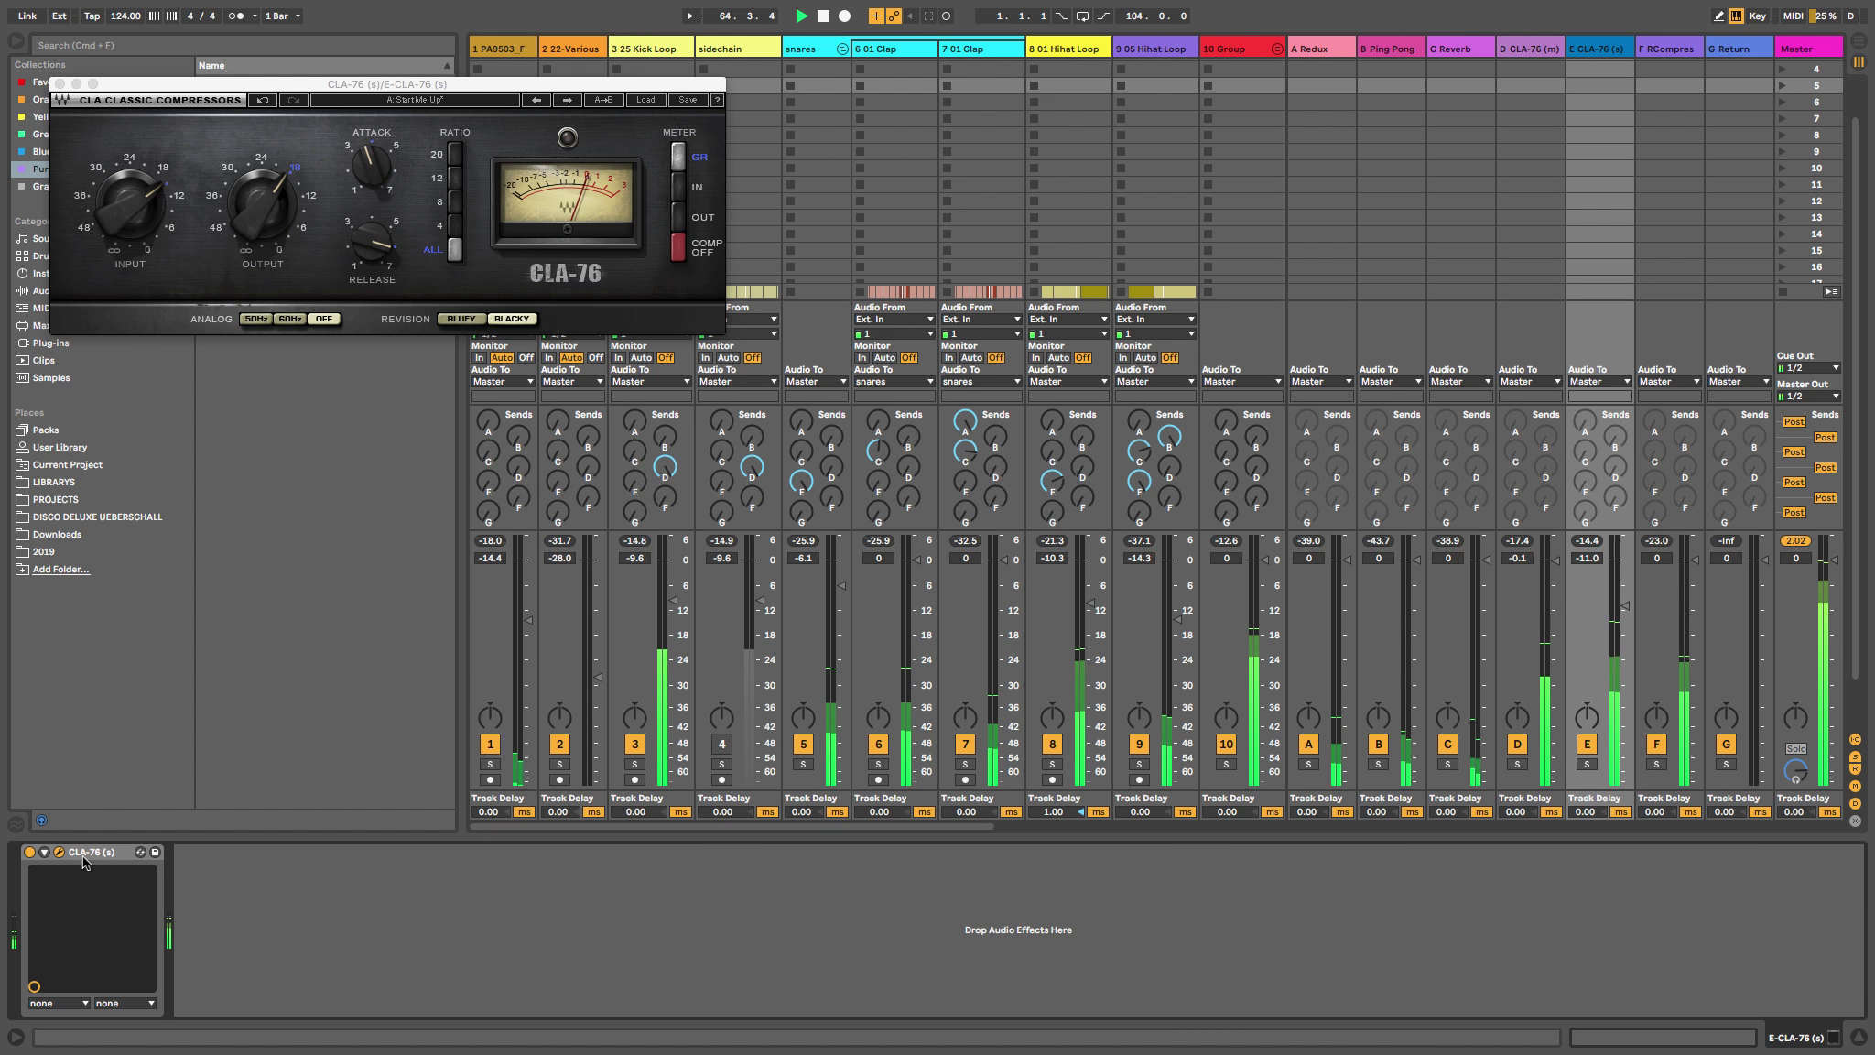
click(810, 48)
click(1601, 47)
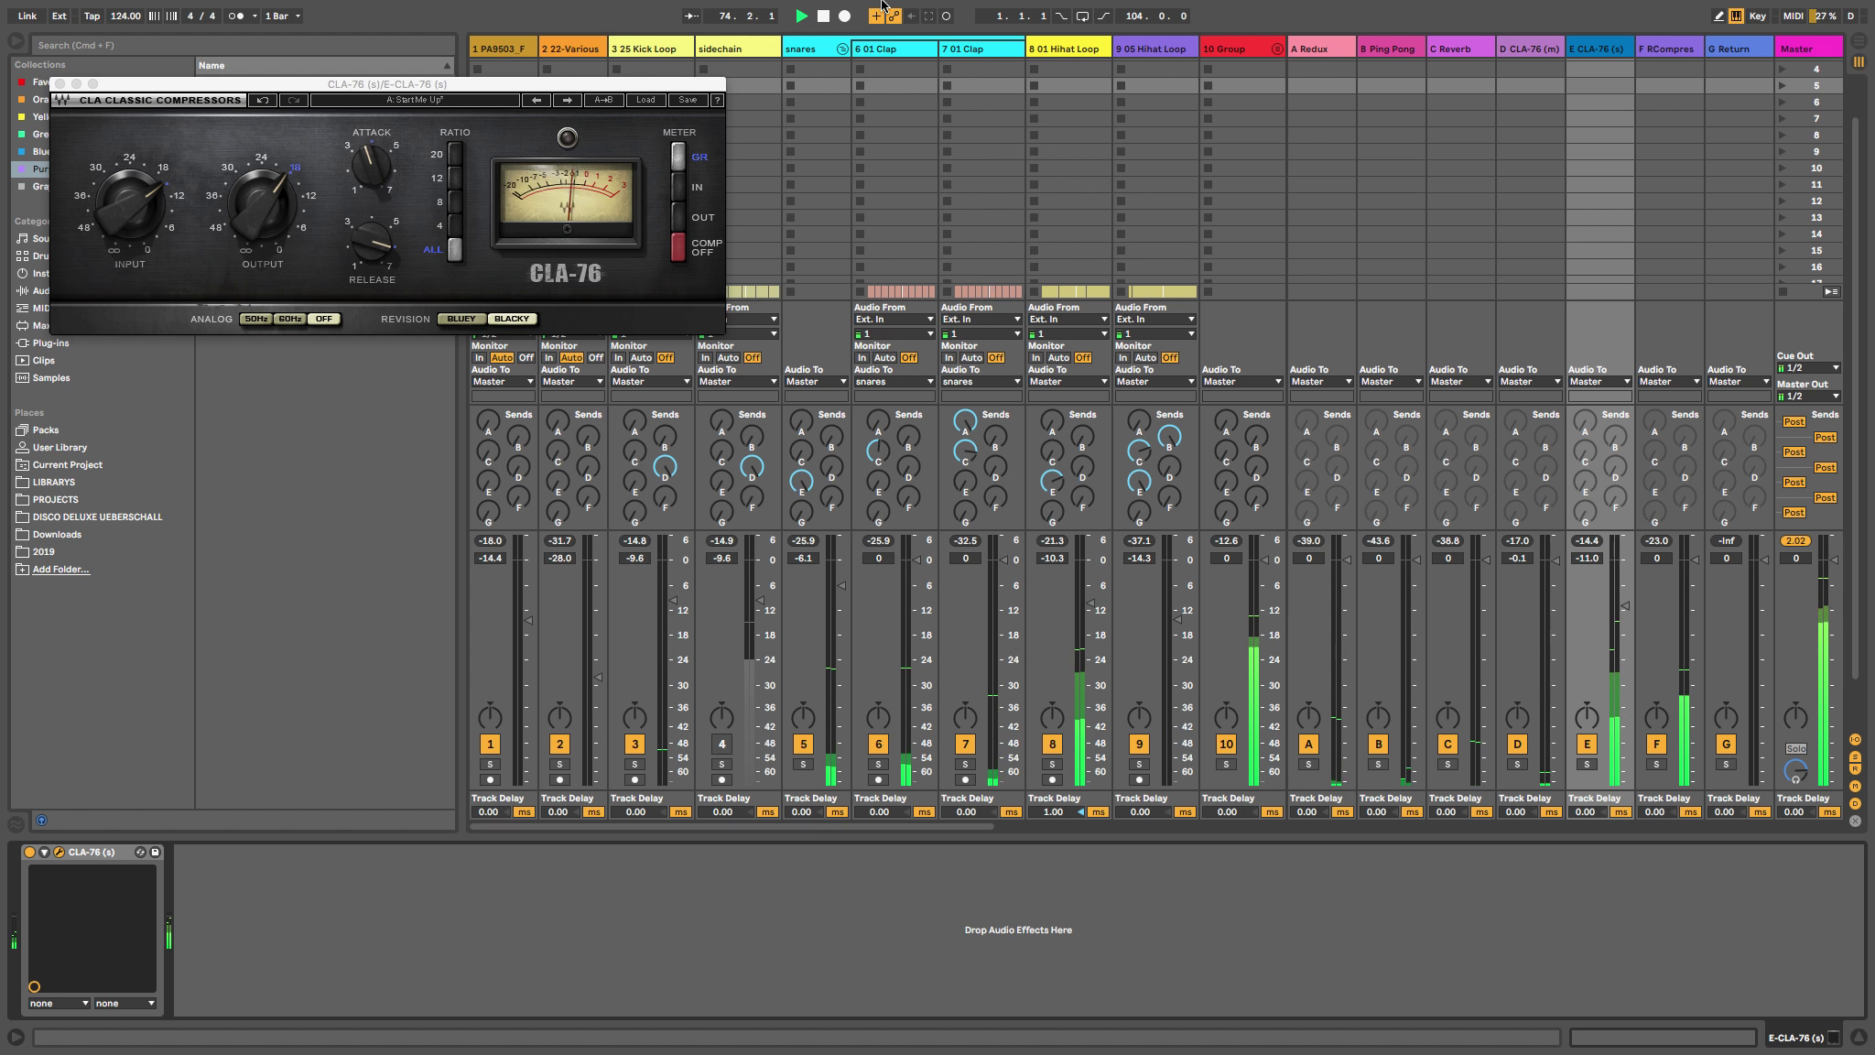
Switch returns E and D off and back on, then show return F's RCompressor.
click(1587, 745)
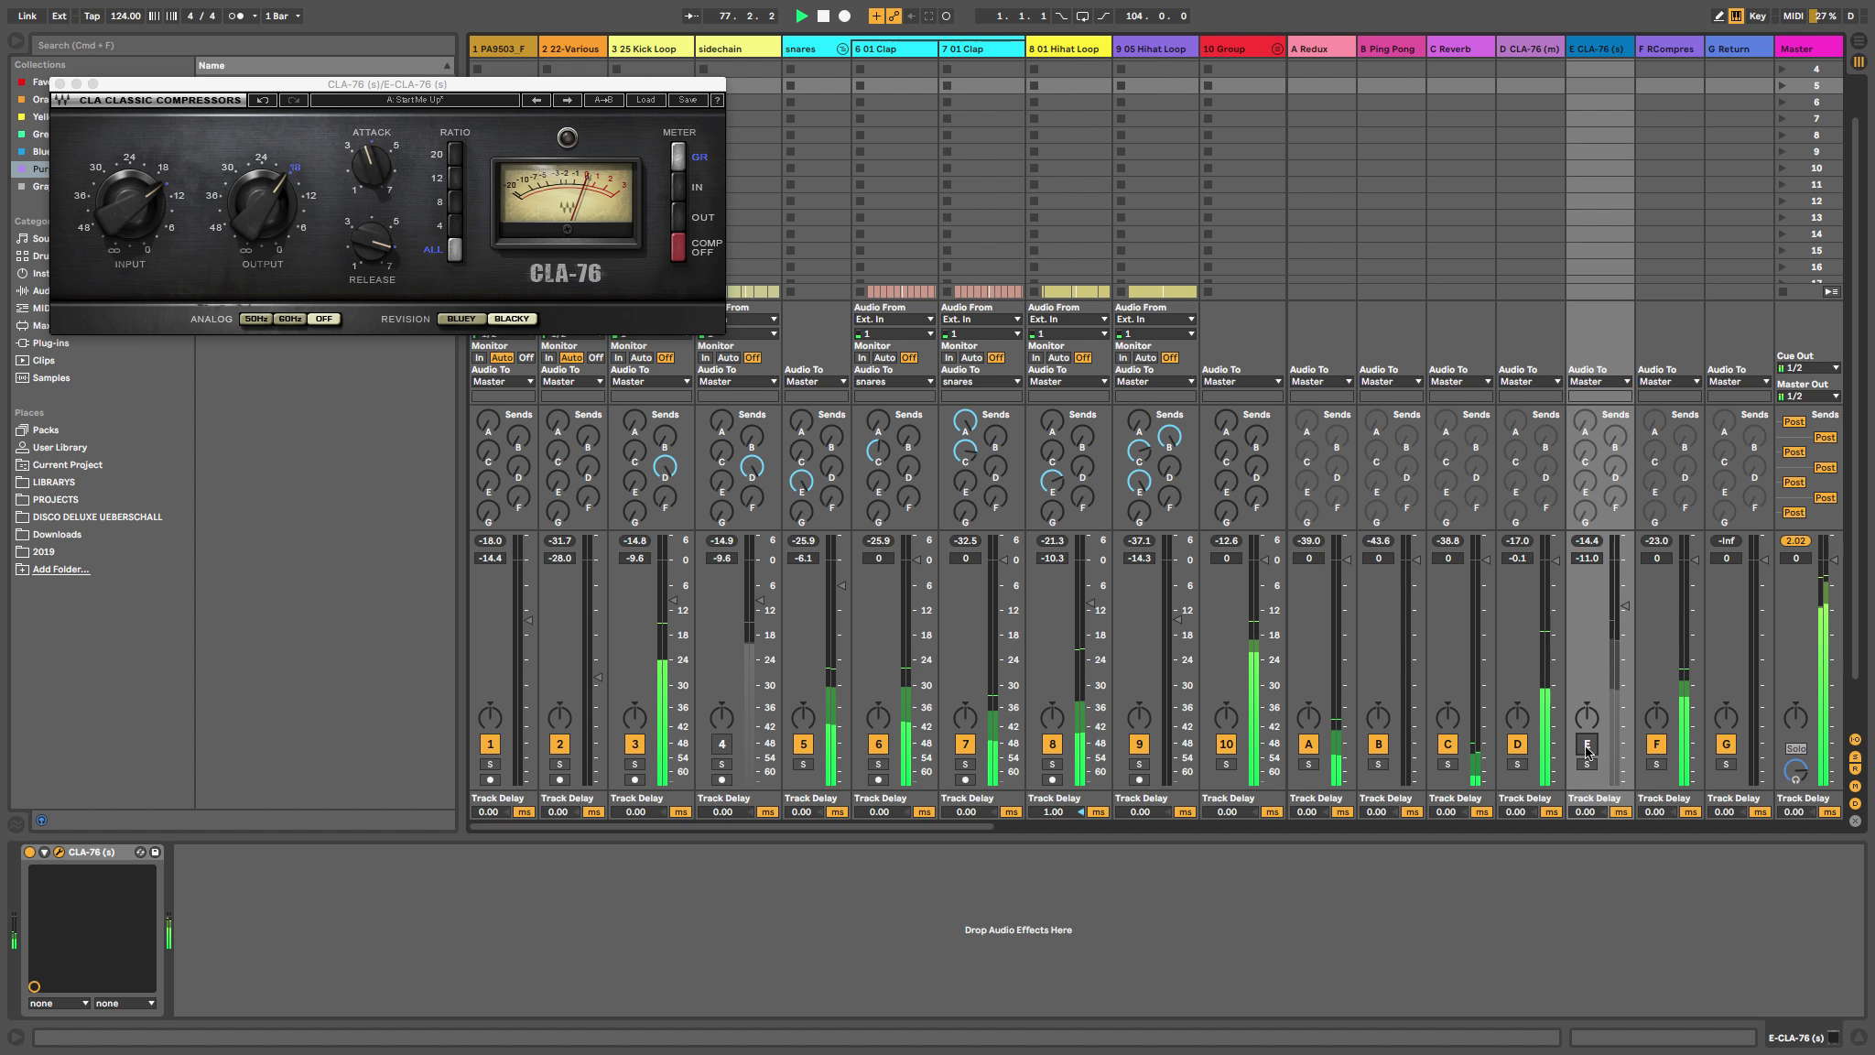
click(1517, 744)
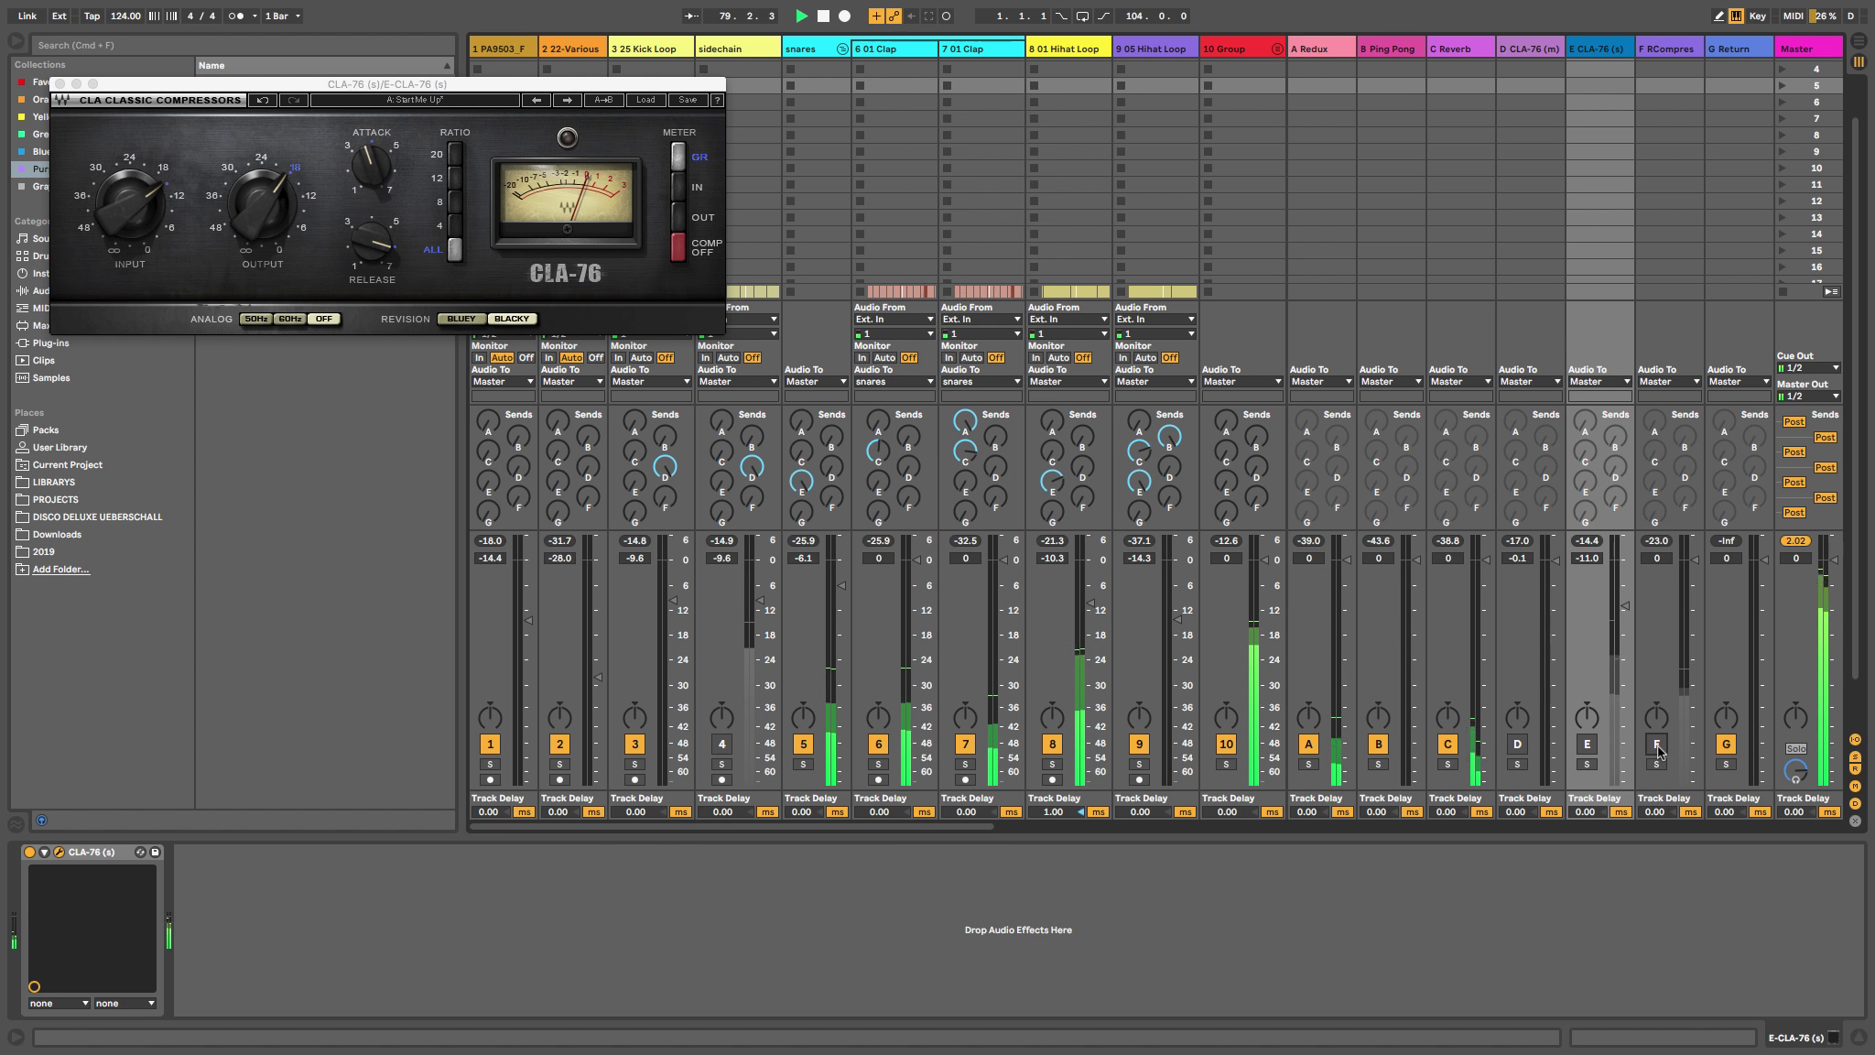
click(1517, 744)
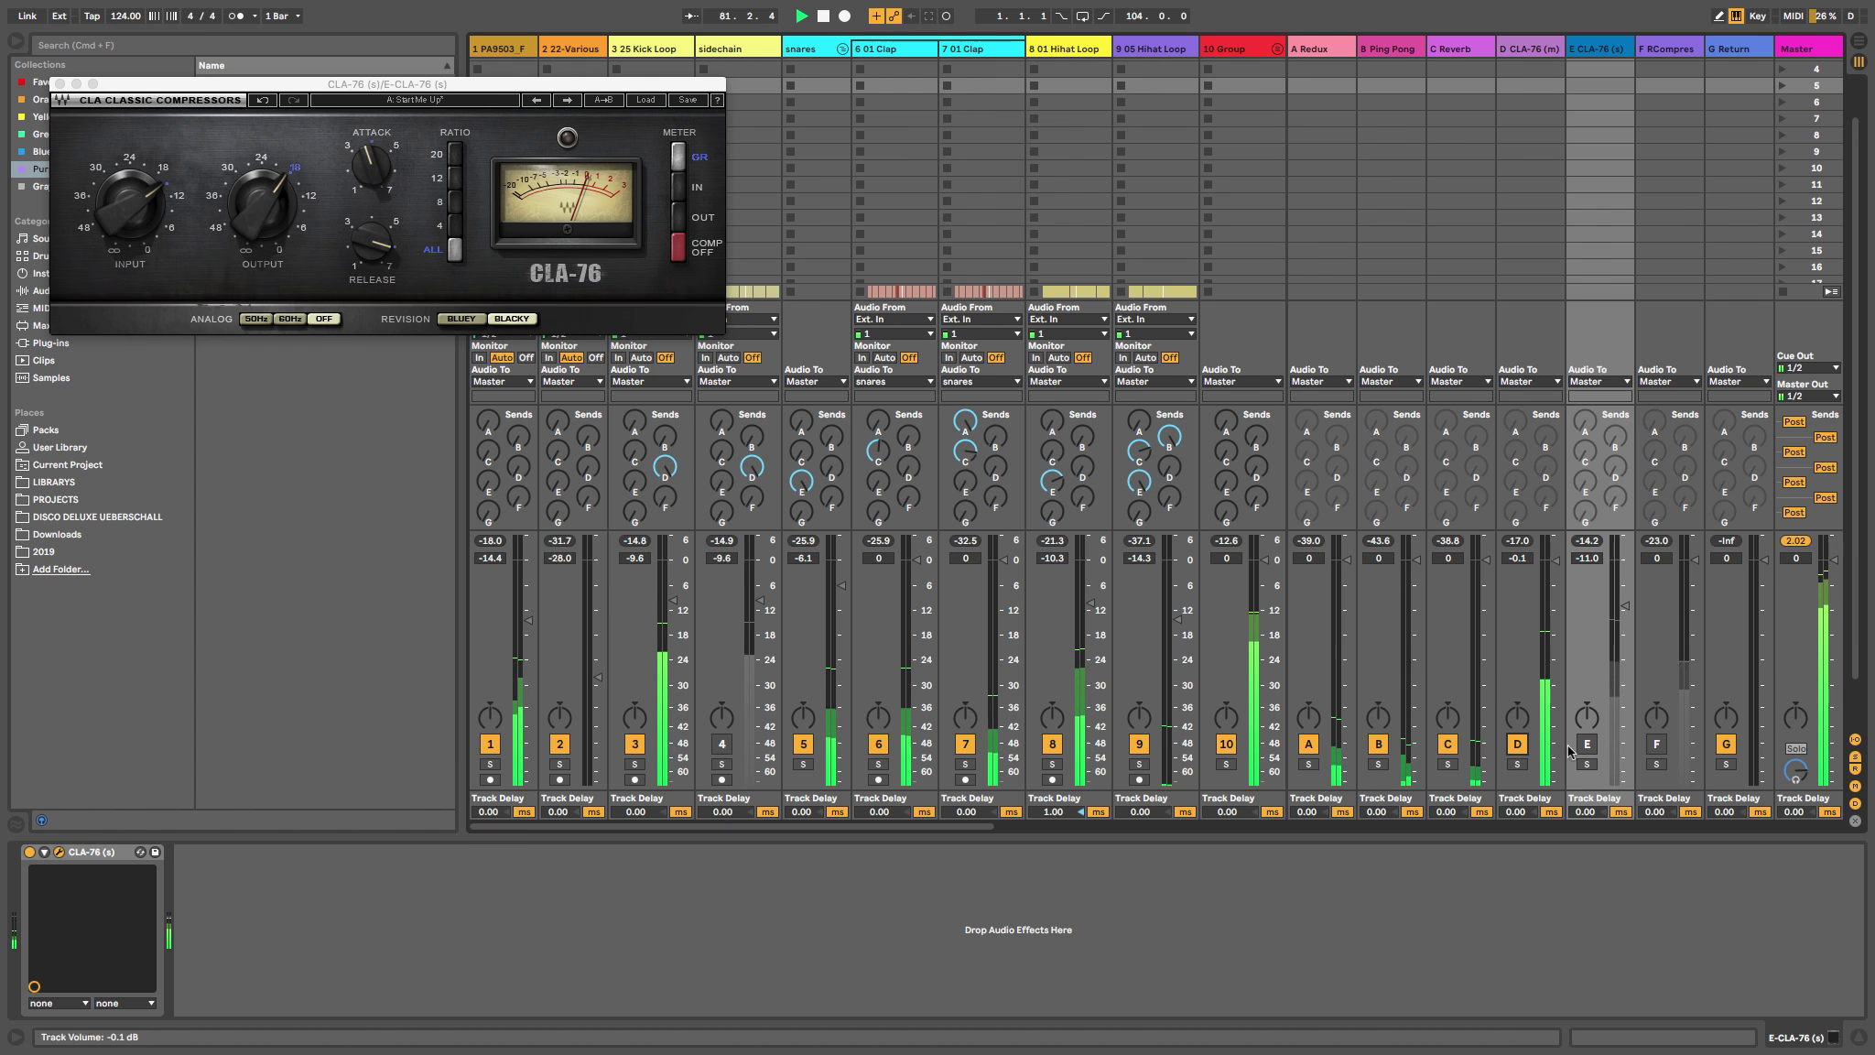
click(1589, 744)
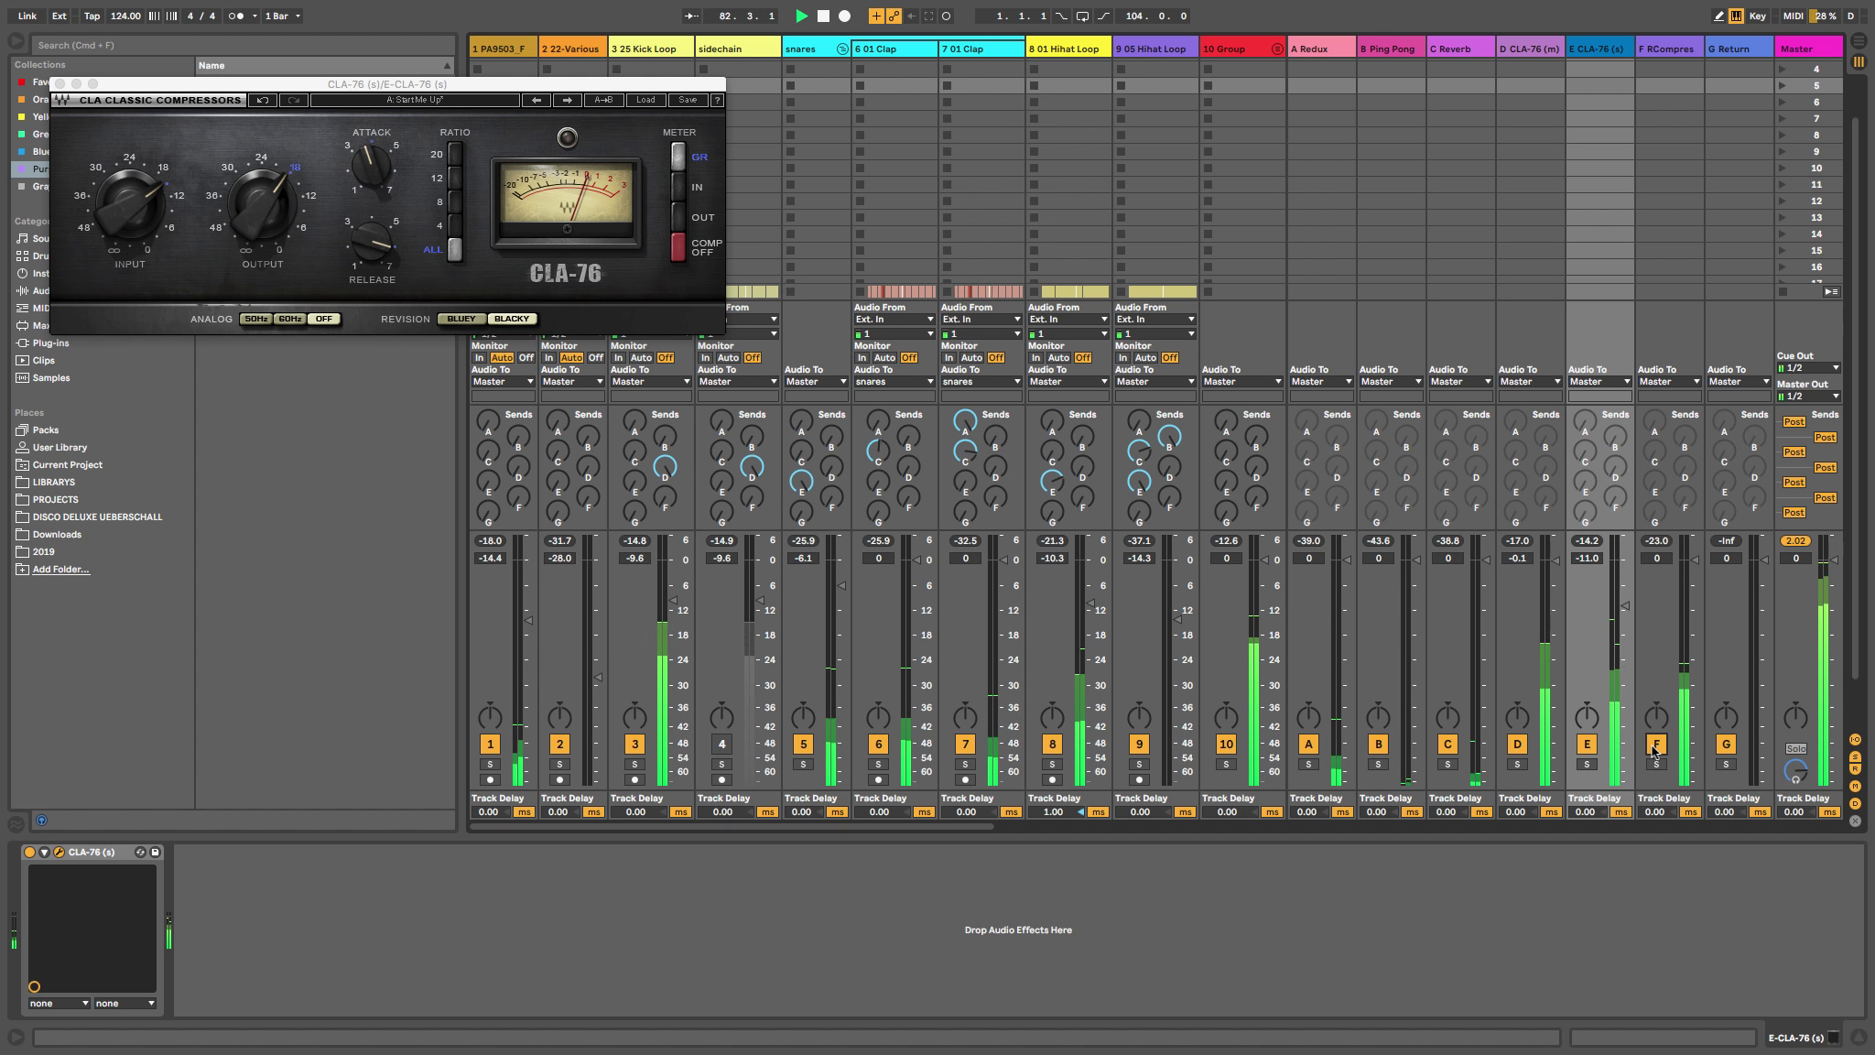
click(1668, 47)
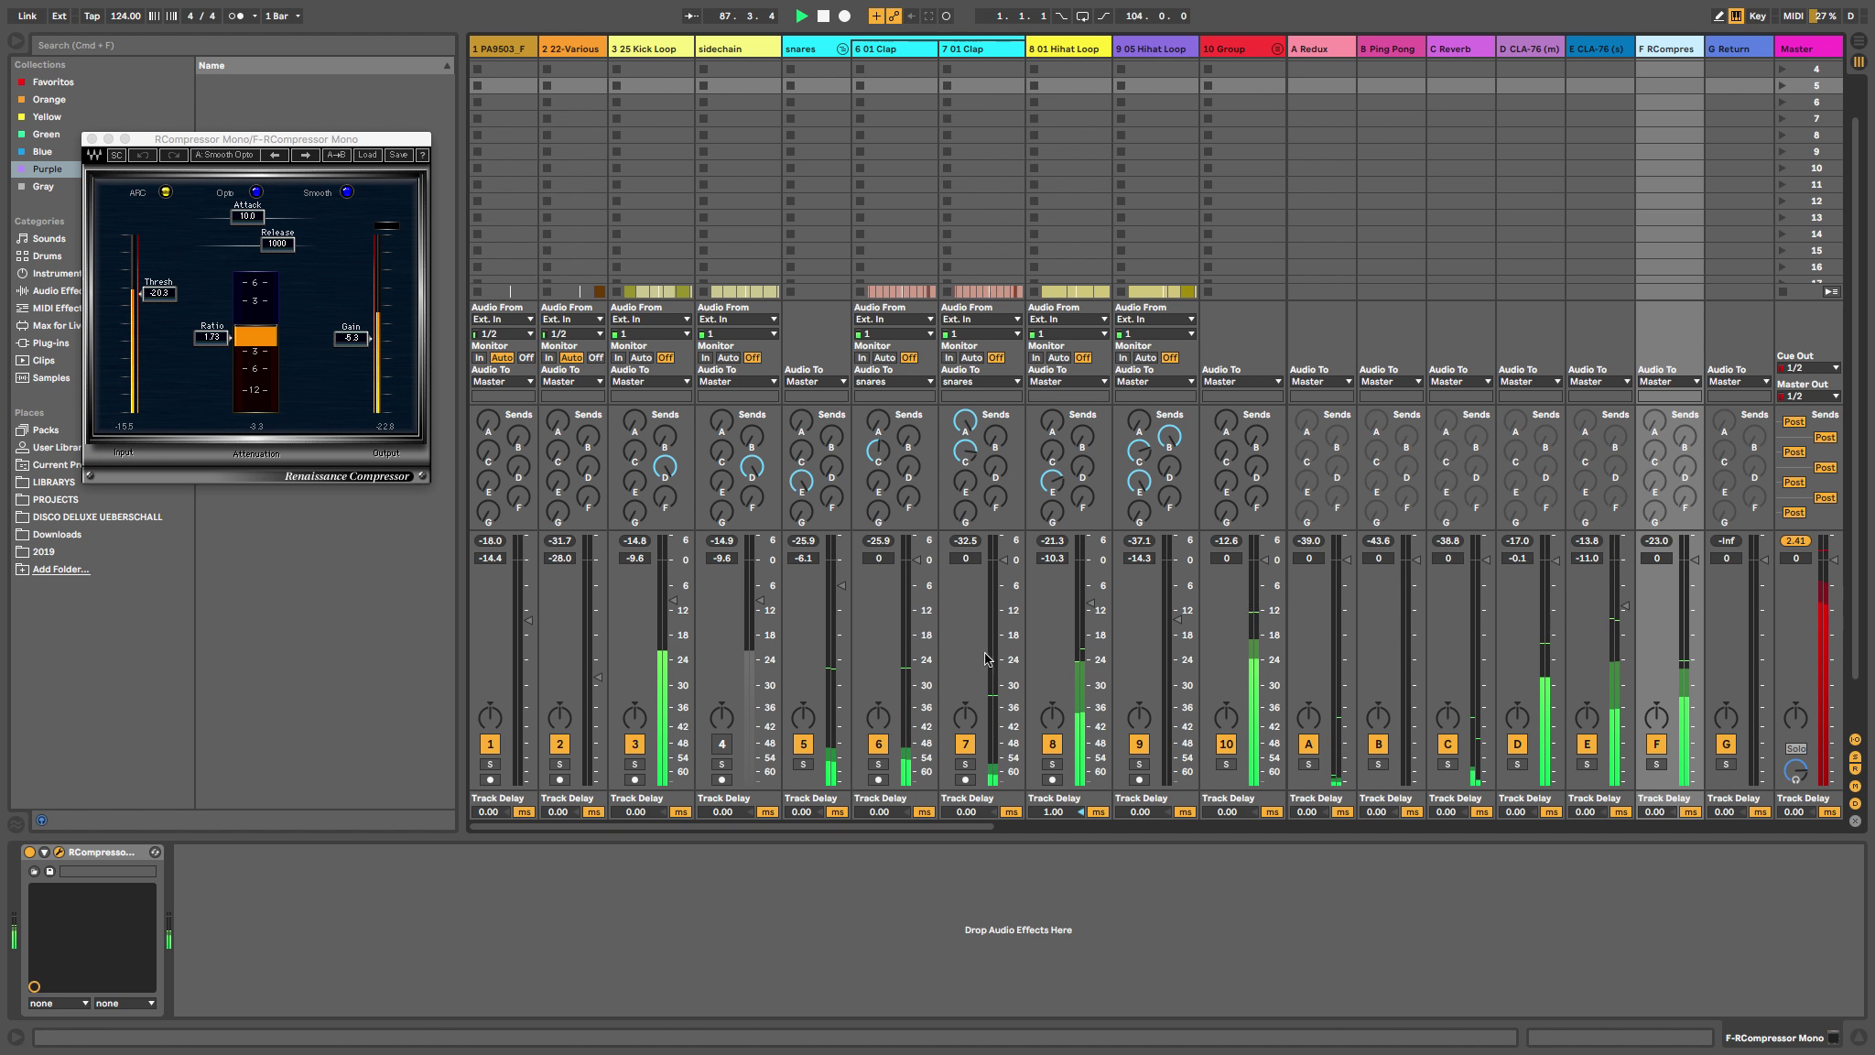
Select the 10 Group and unfold it to show its three bass tracks.
click(1236, 785)
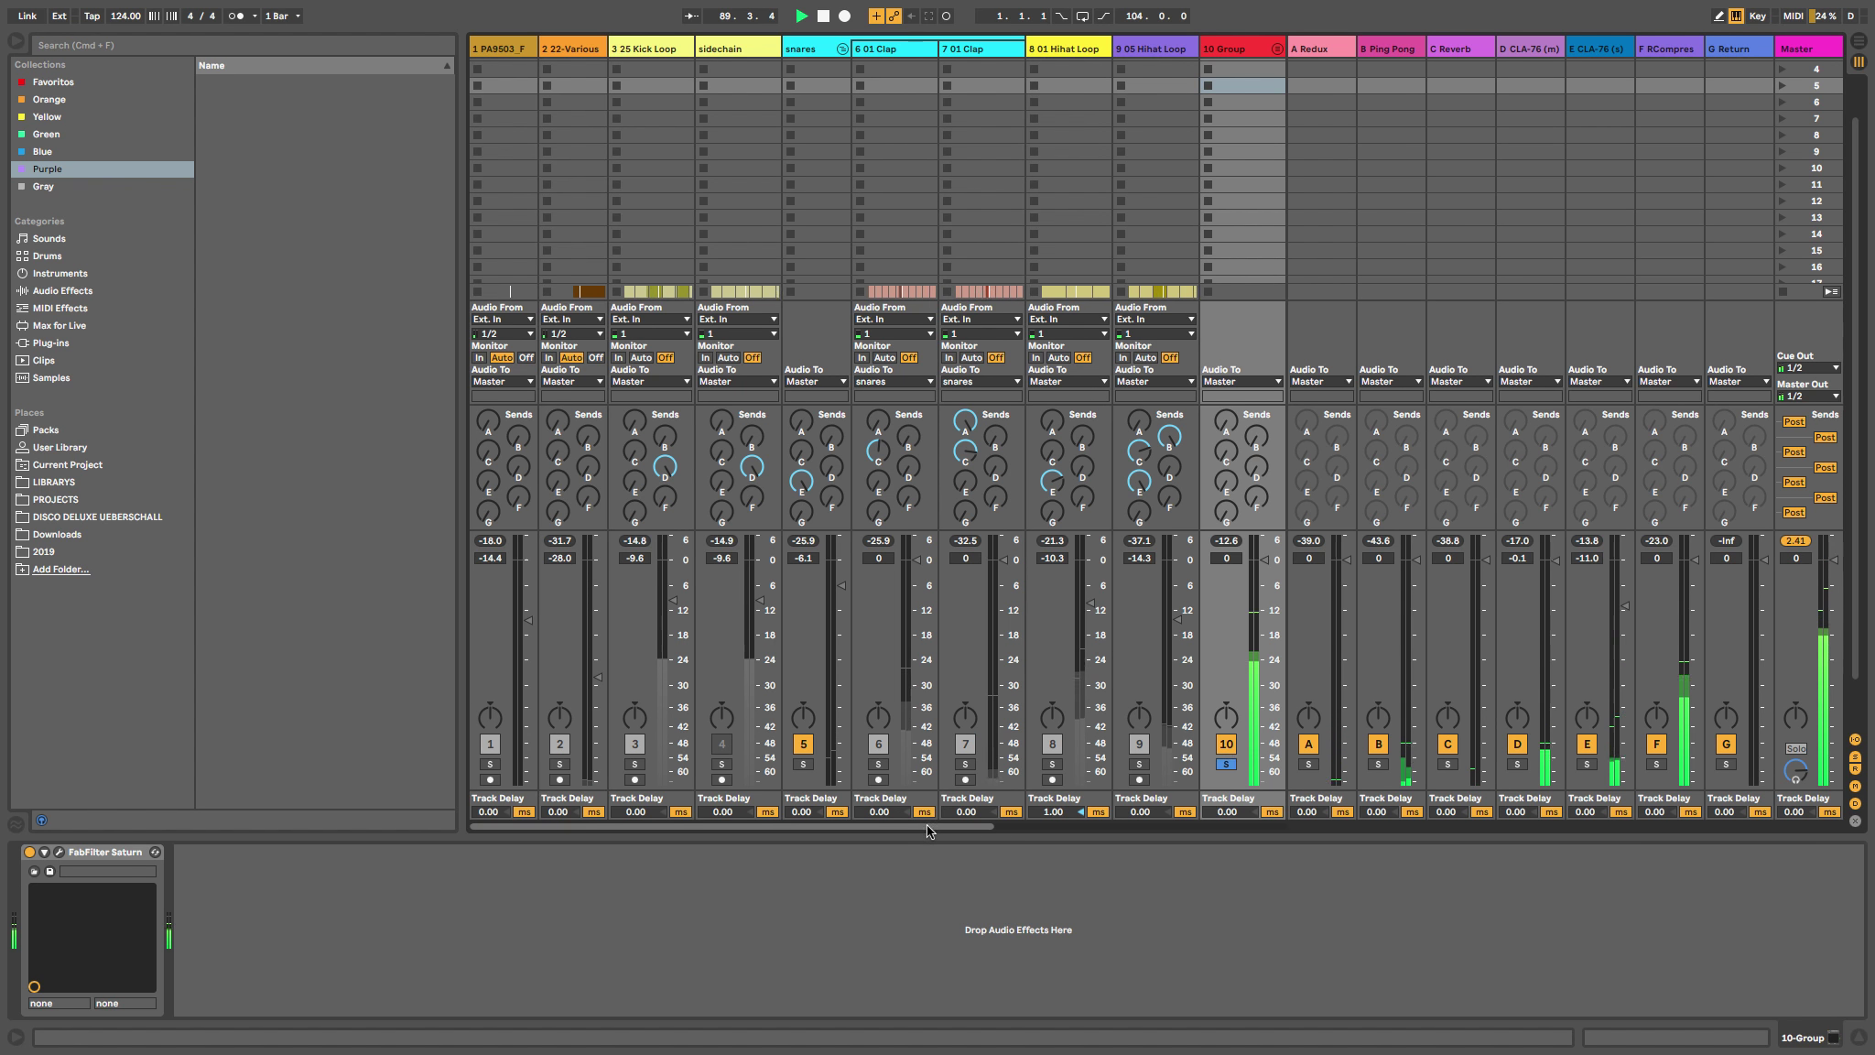
drag(926, 826, 1163, 818)
scroll(1160, 818, left, 3)
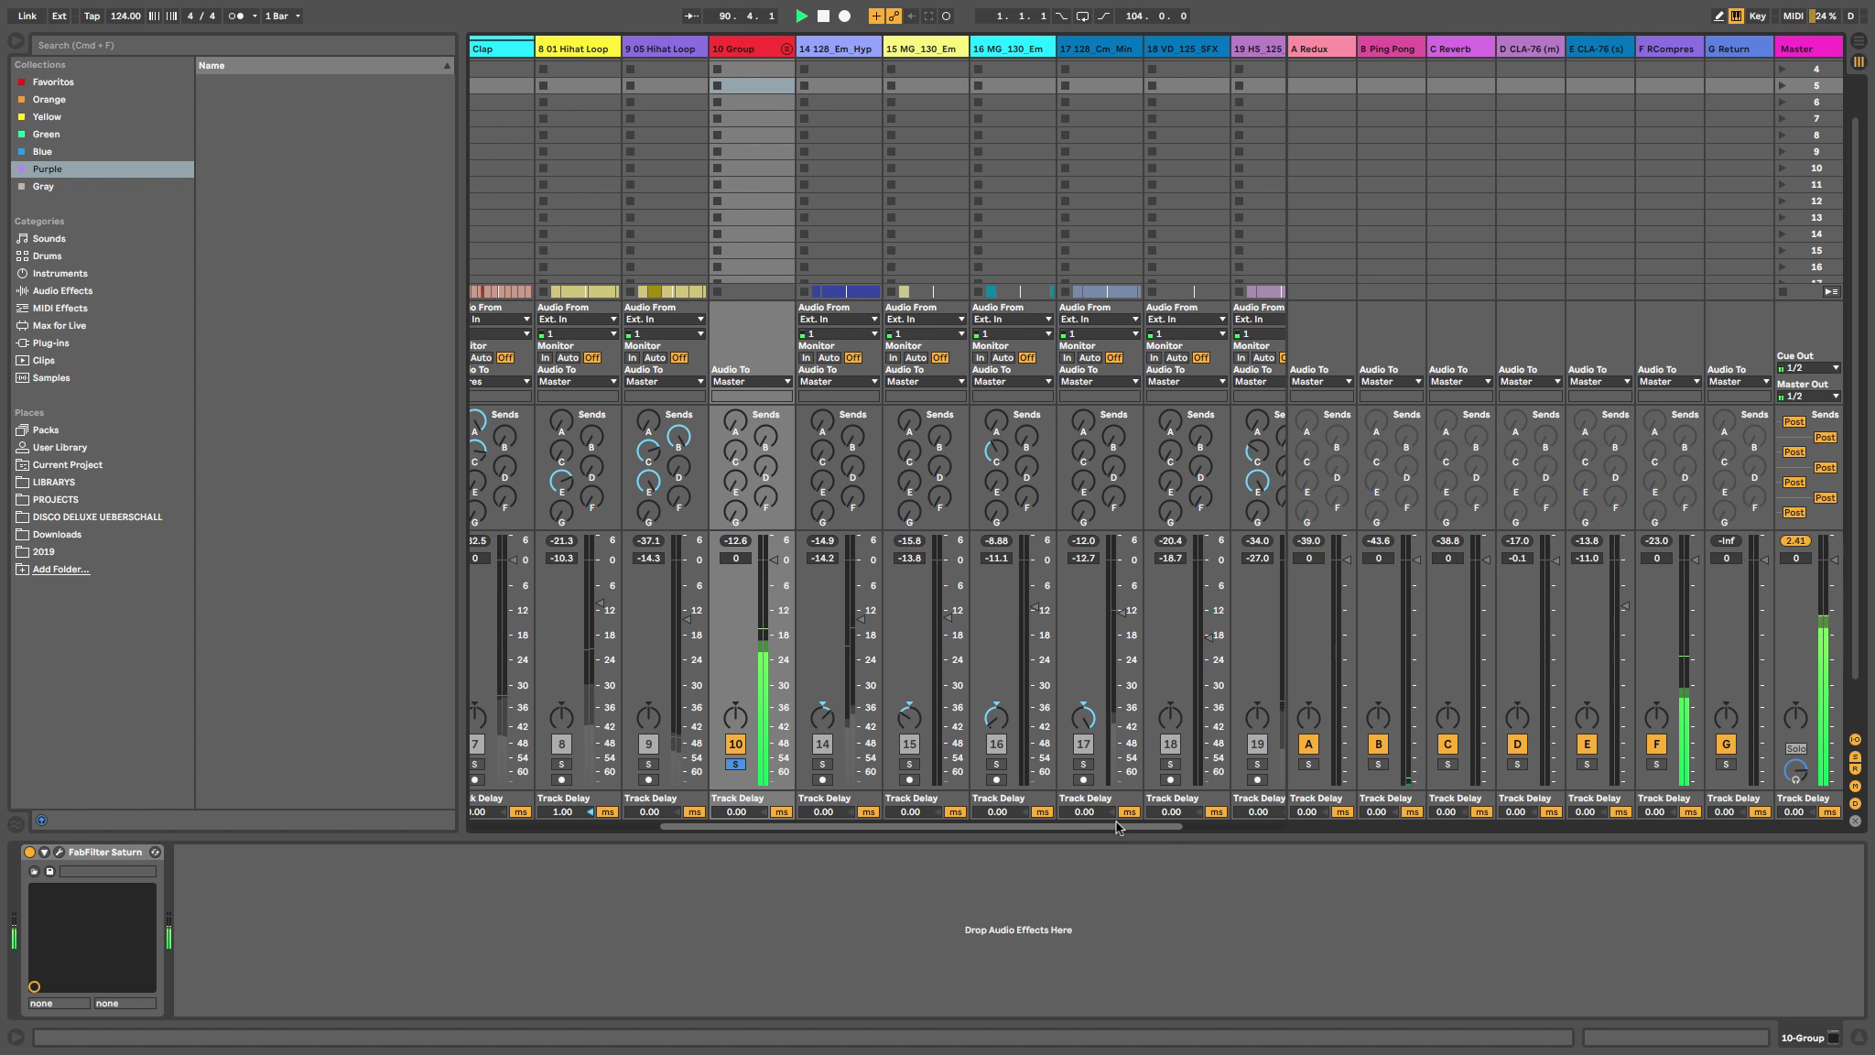
click(786, 50)
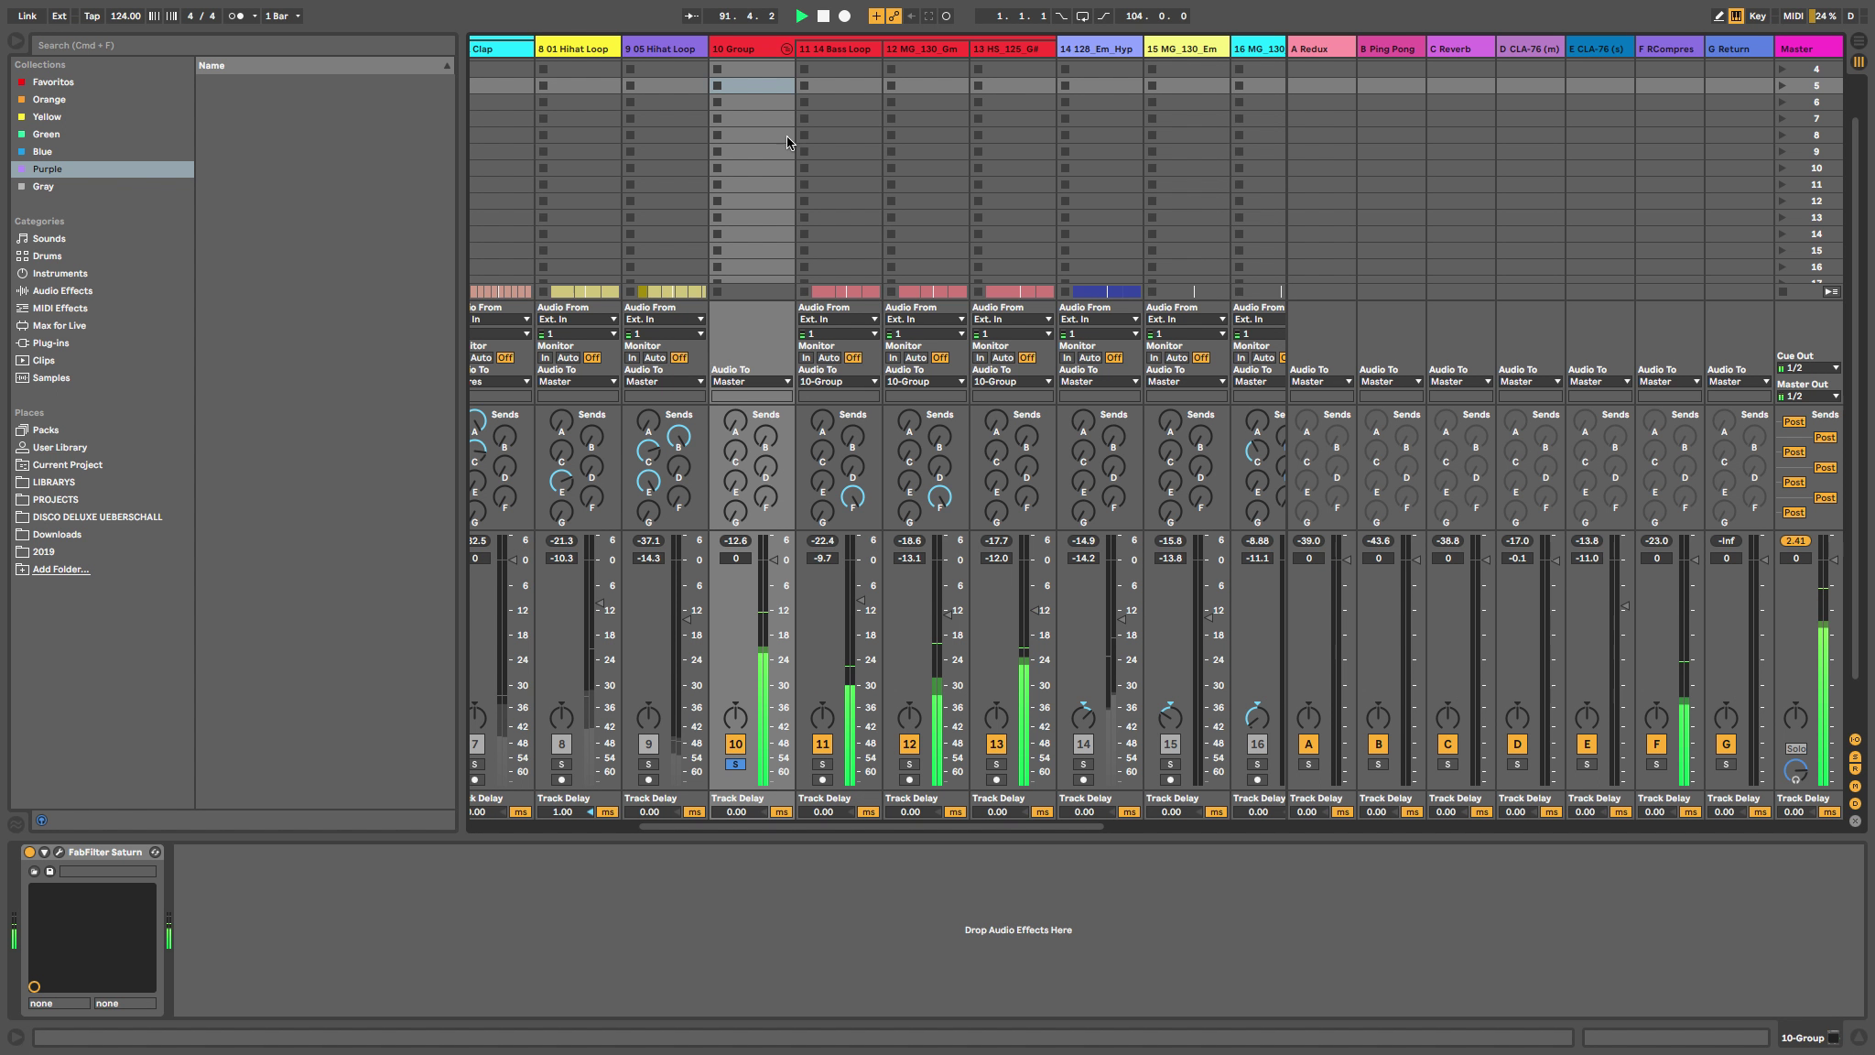
Check tracks 12 and 13's Send F levels and reopen return F's RCompressor.
click(1027, 497)
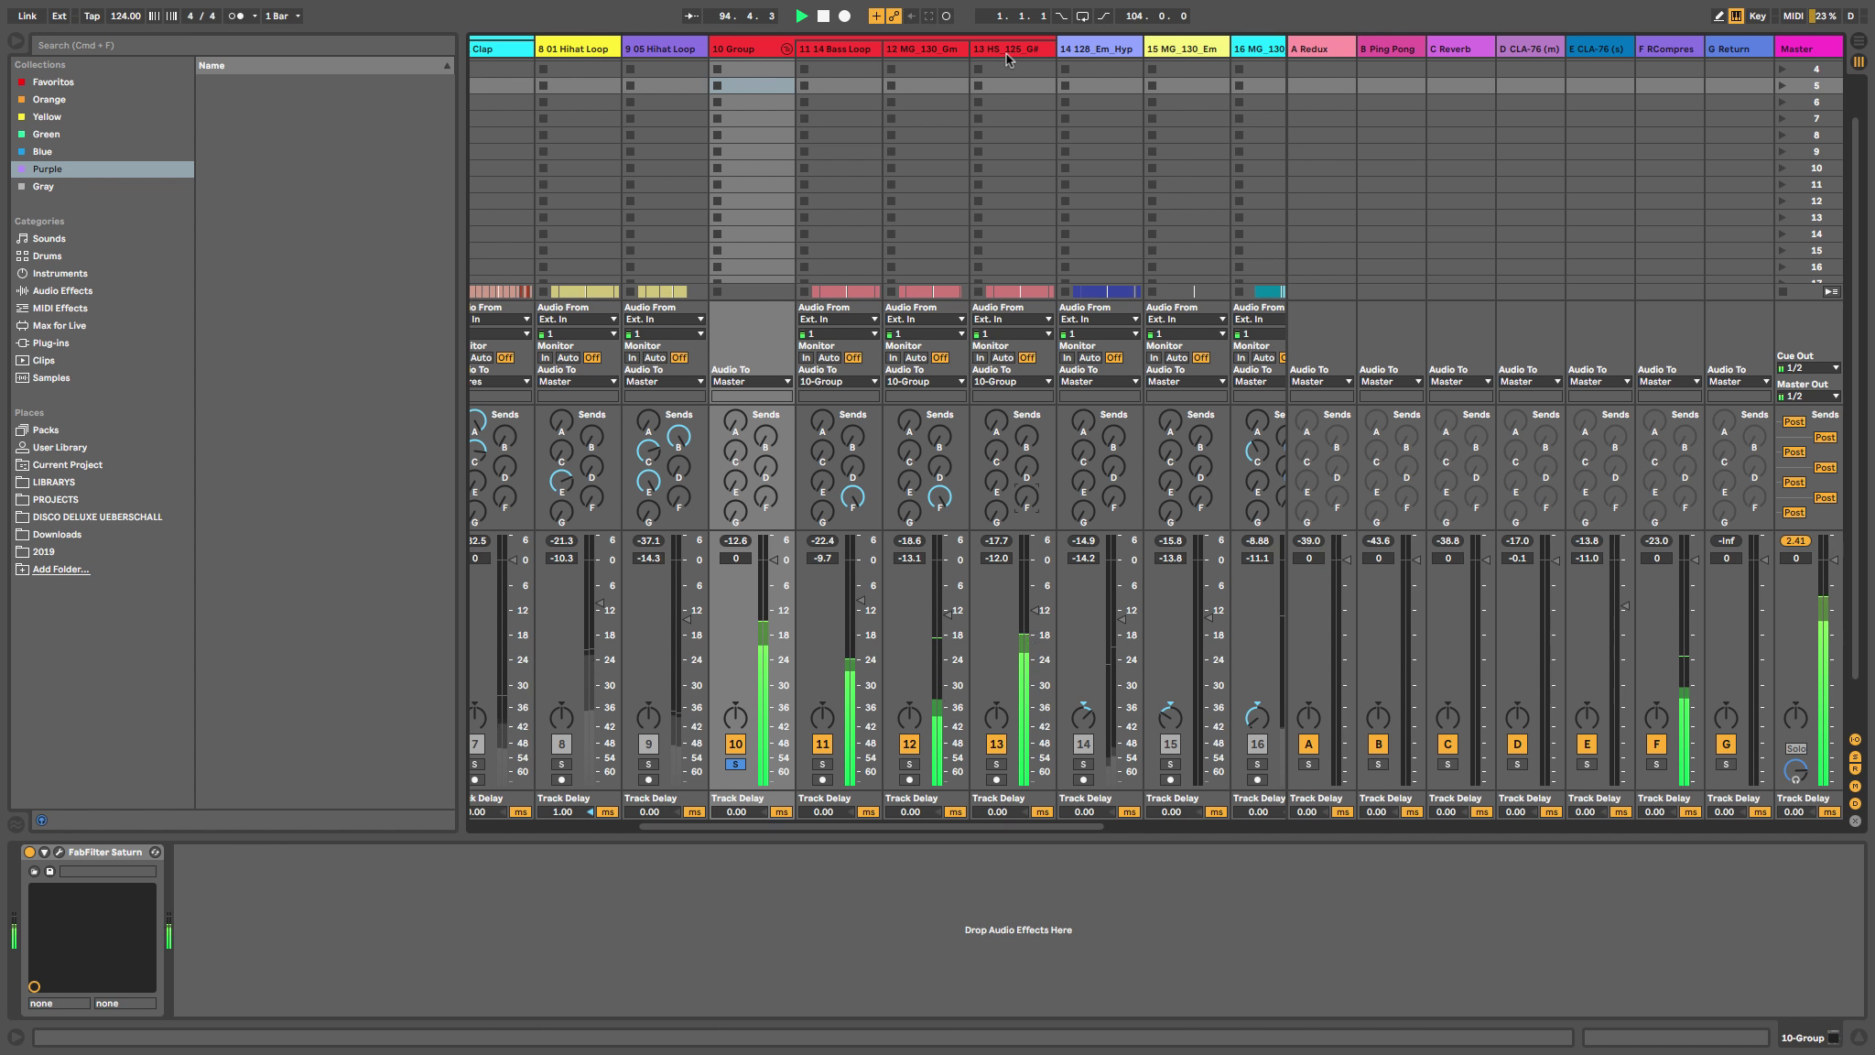
click(1002, 733)
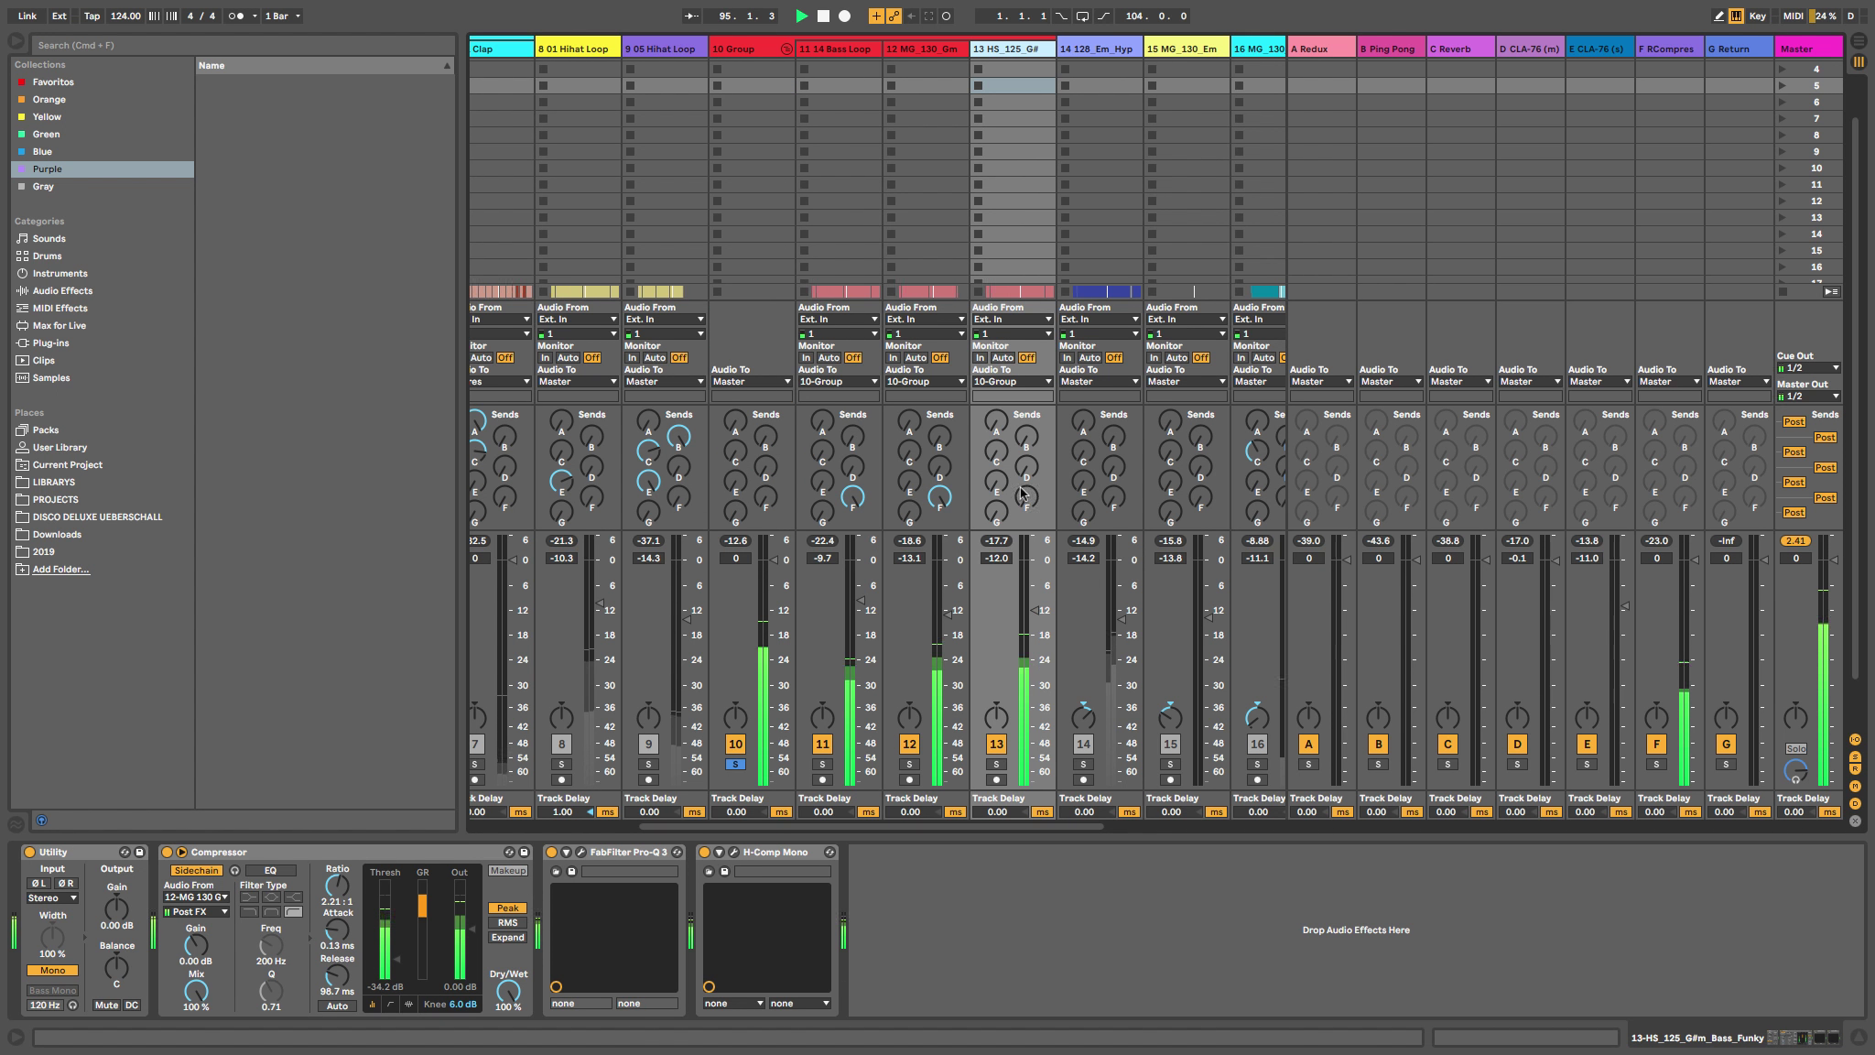
click(941, 492)
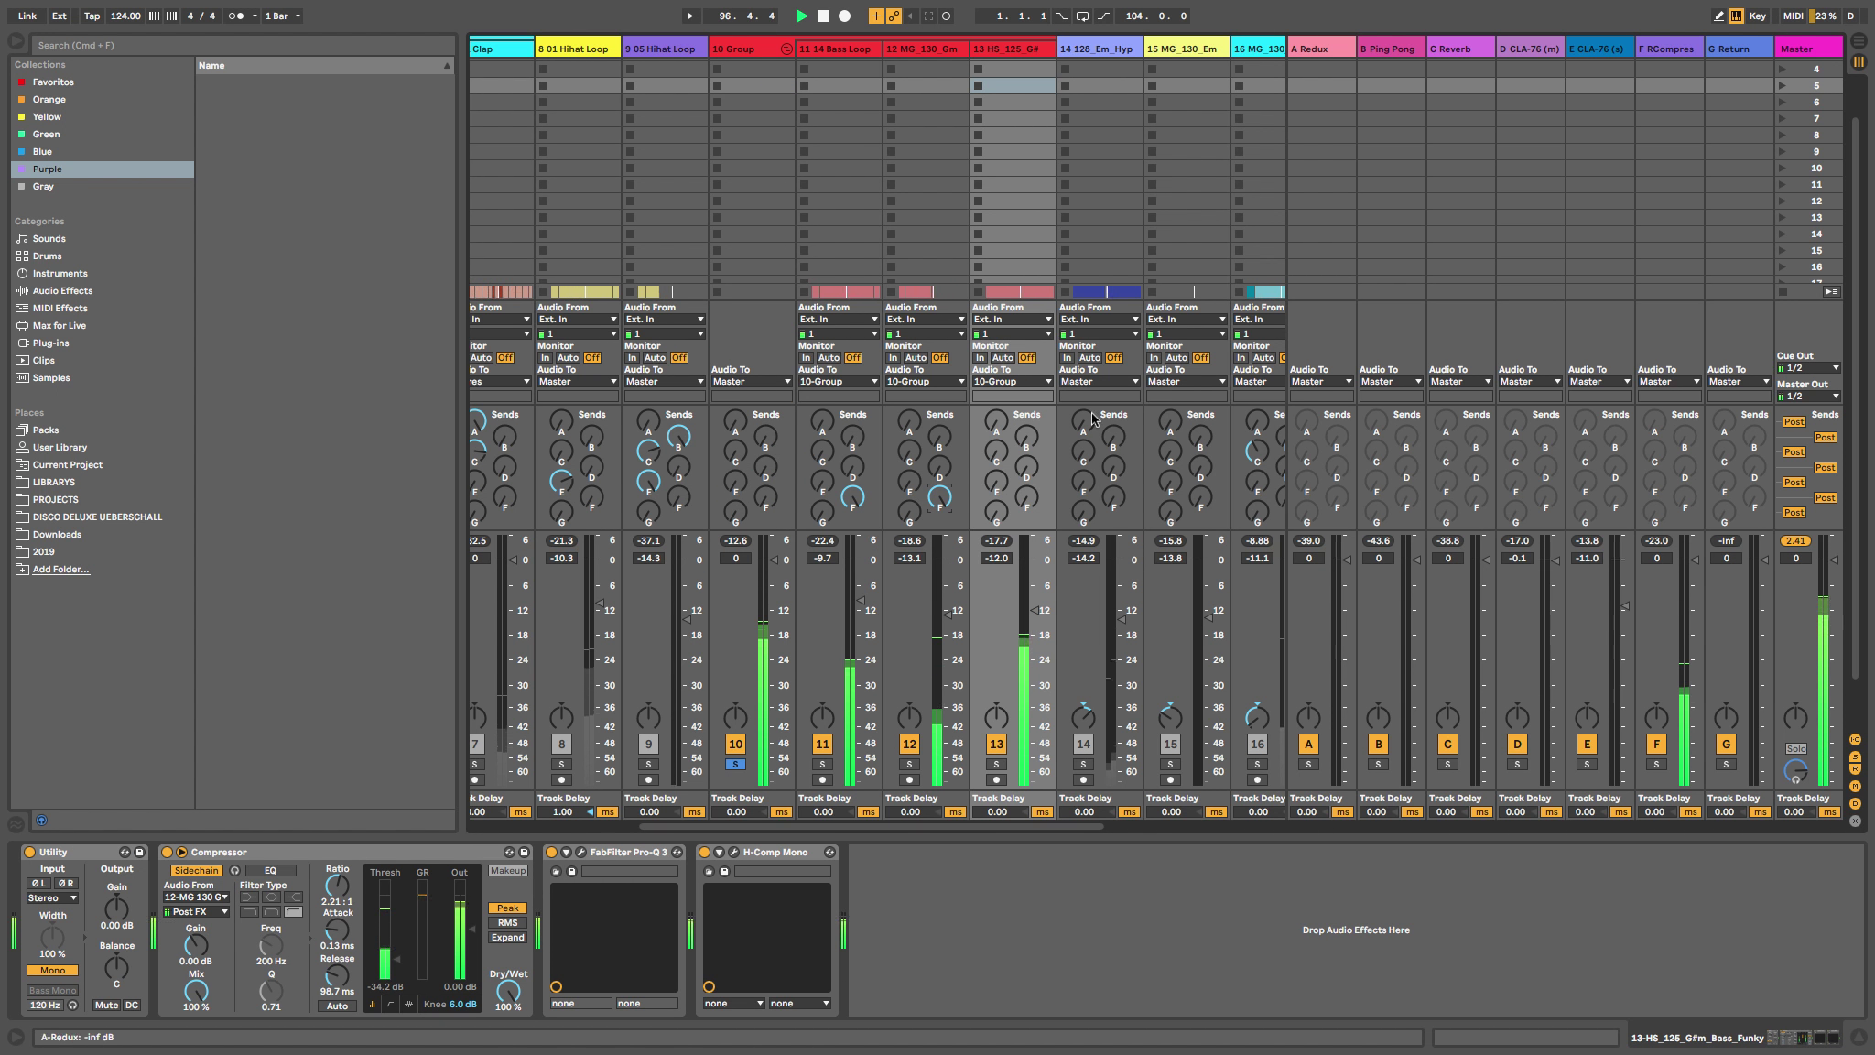
click(1668, 49)
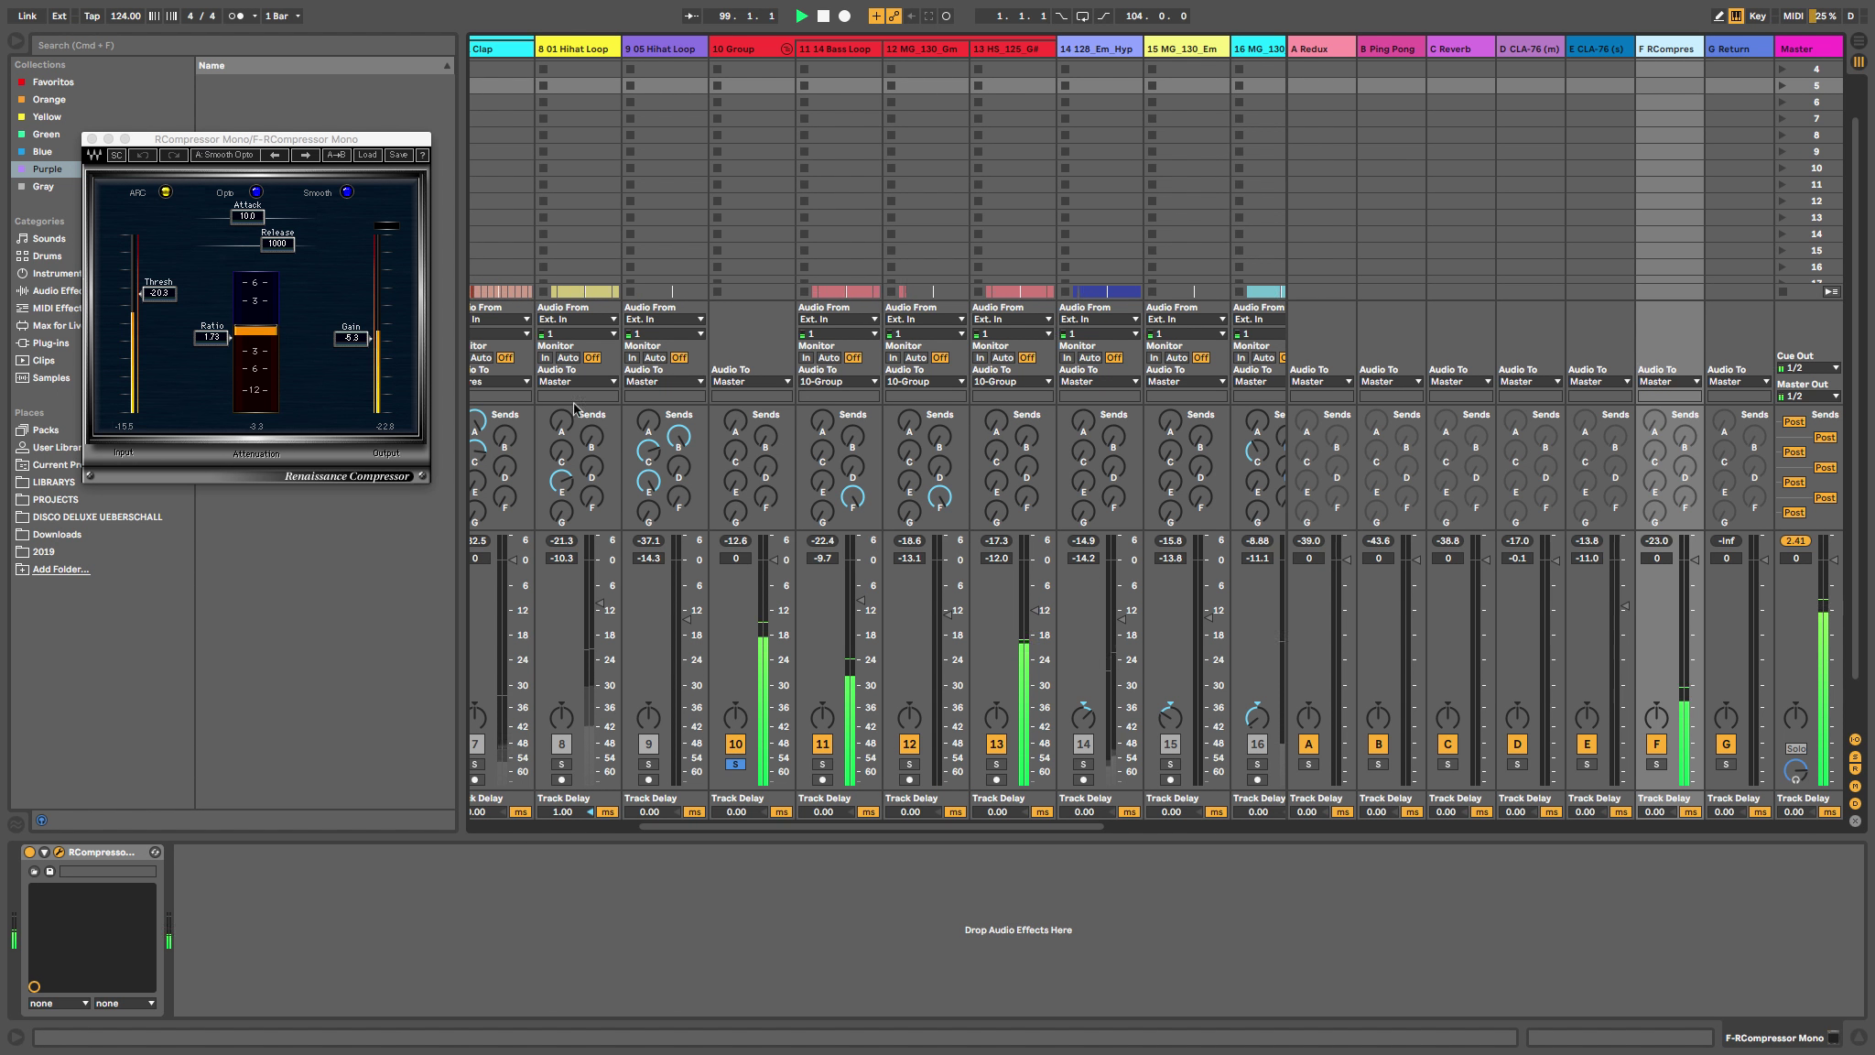
Unsolo the 10 Group and show the Master track's Utility device with 6.00 dB gain.
click(736, 763)
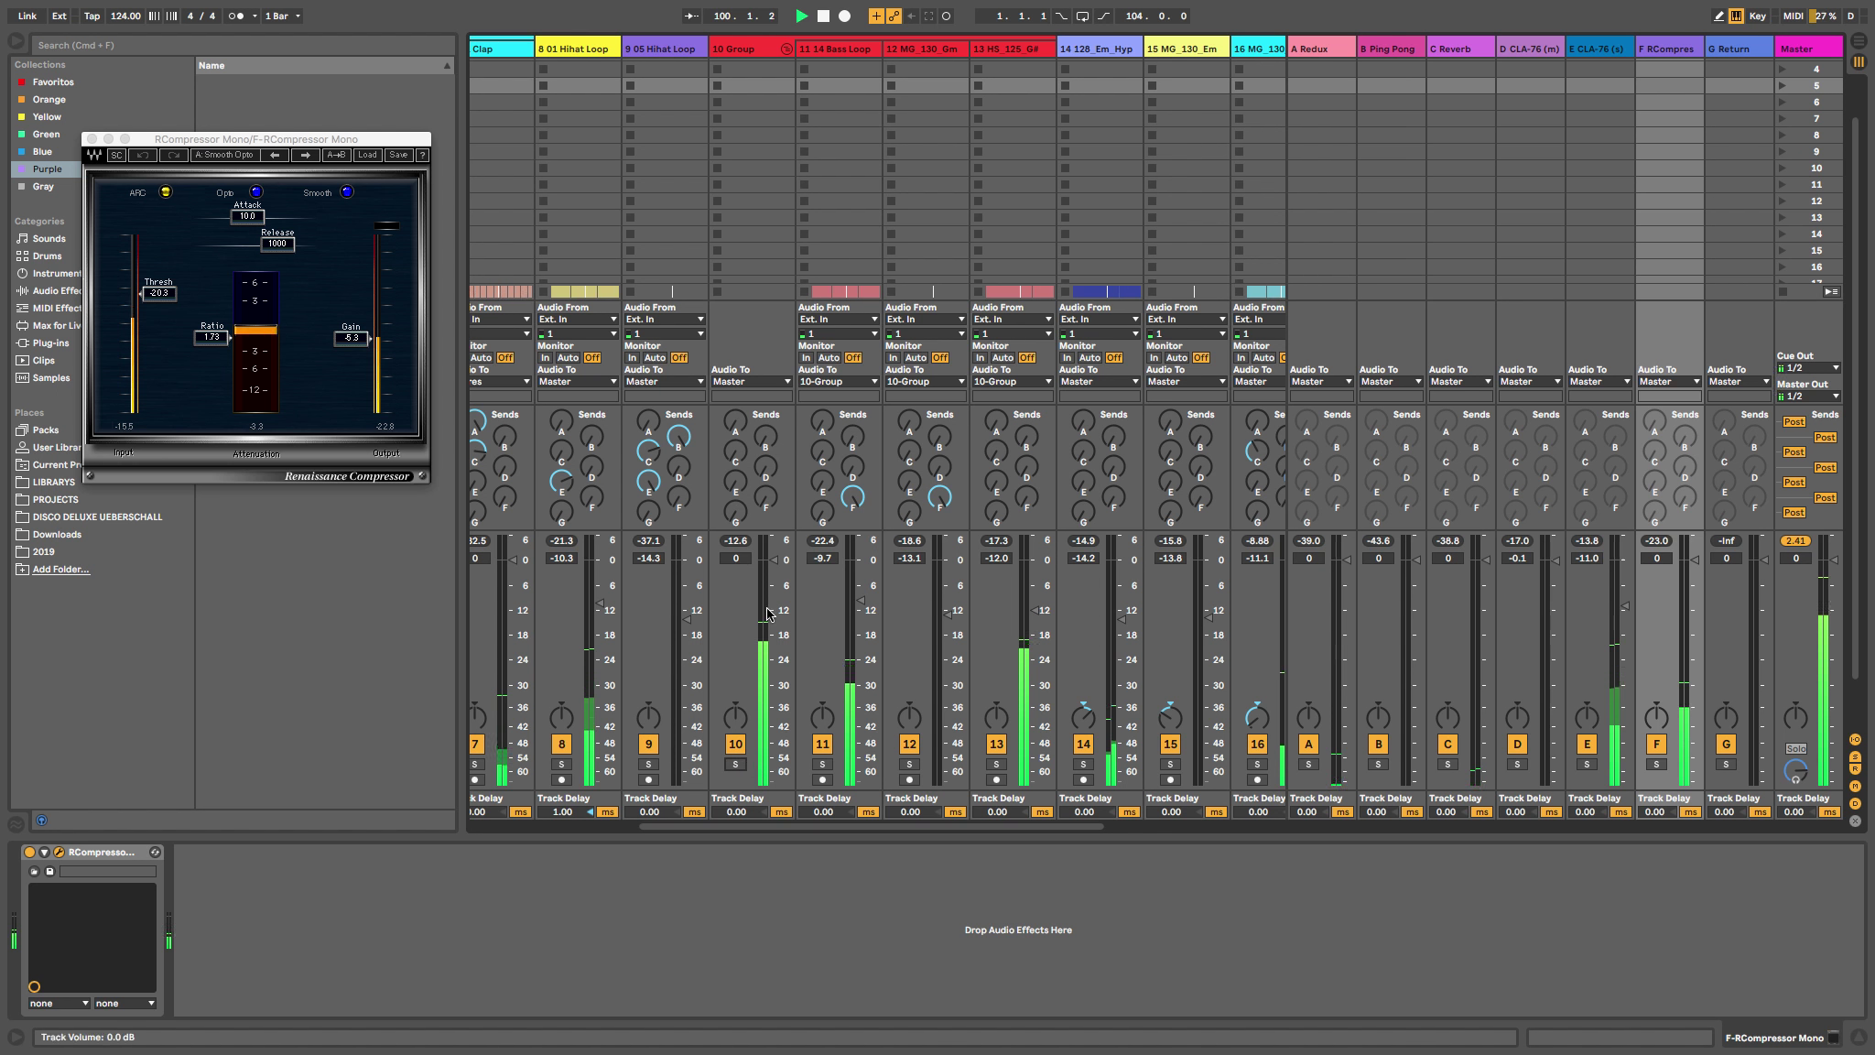
drag(773, 827, 603, 828)
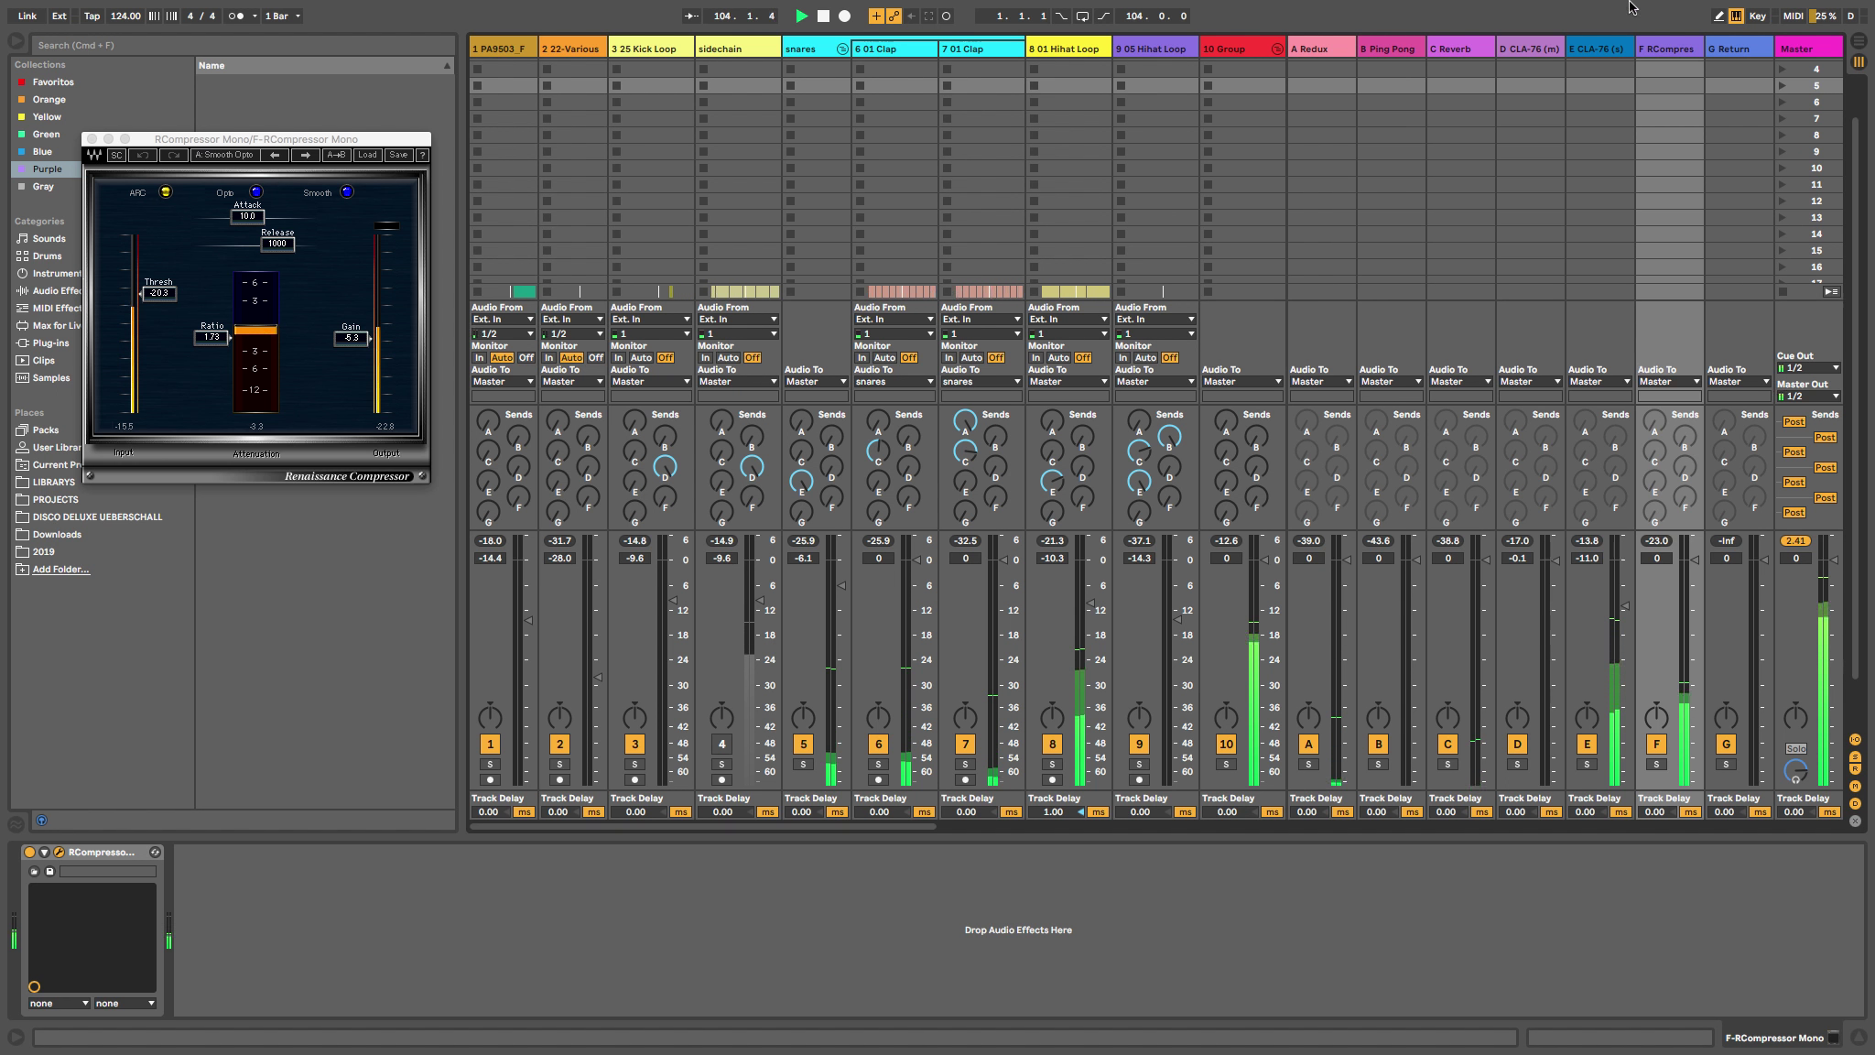
mouse_move(1630, 8)
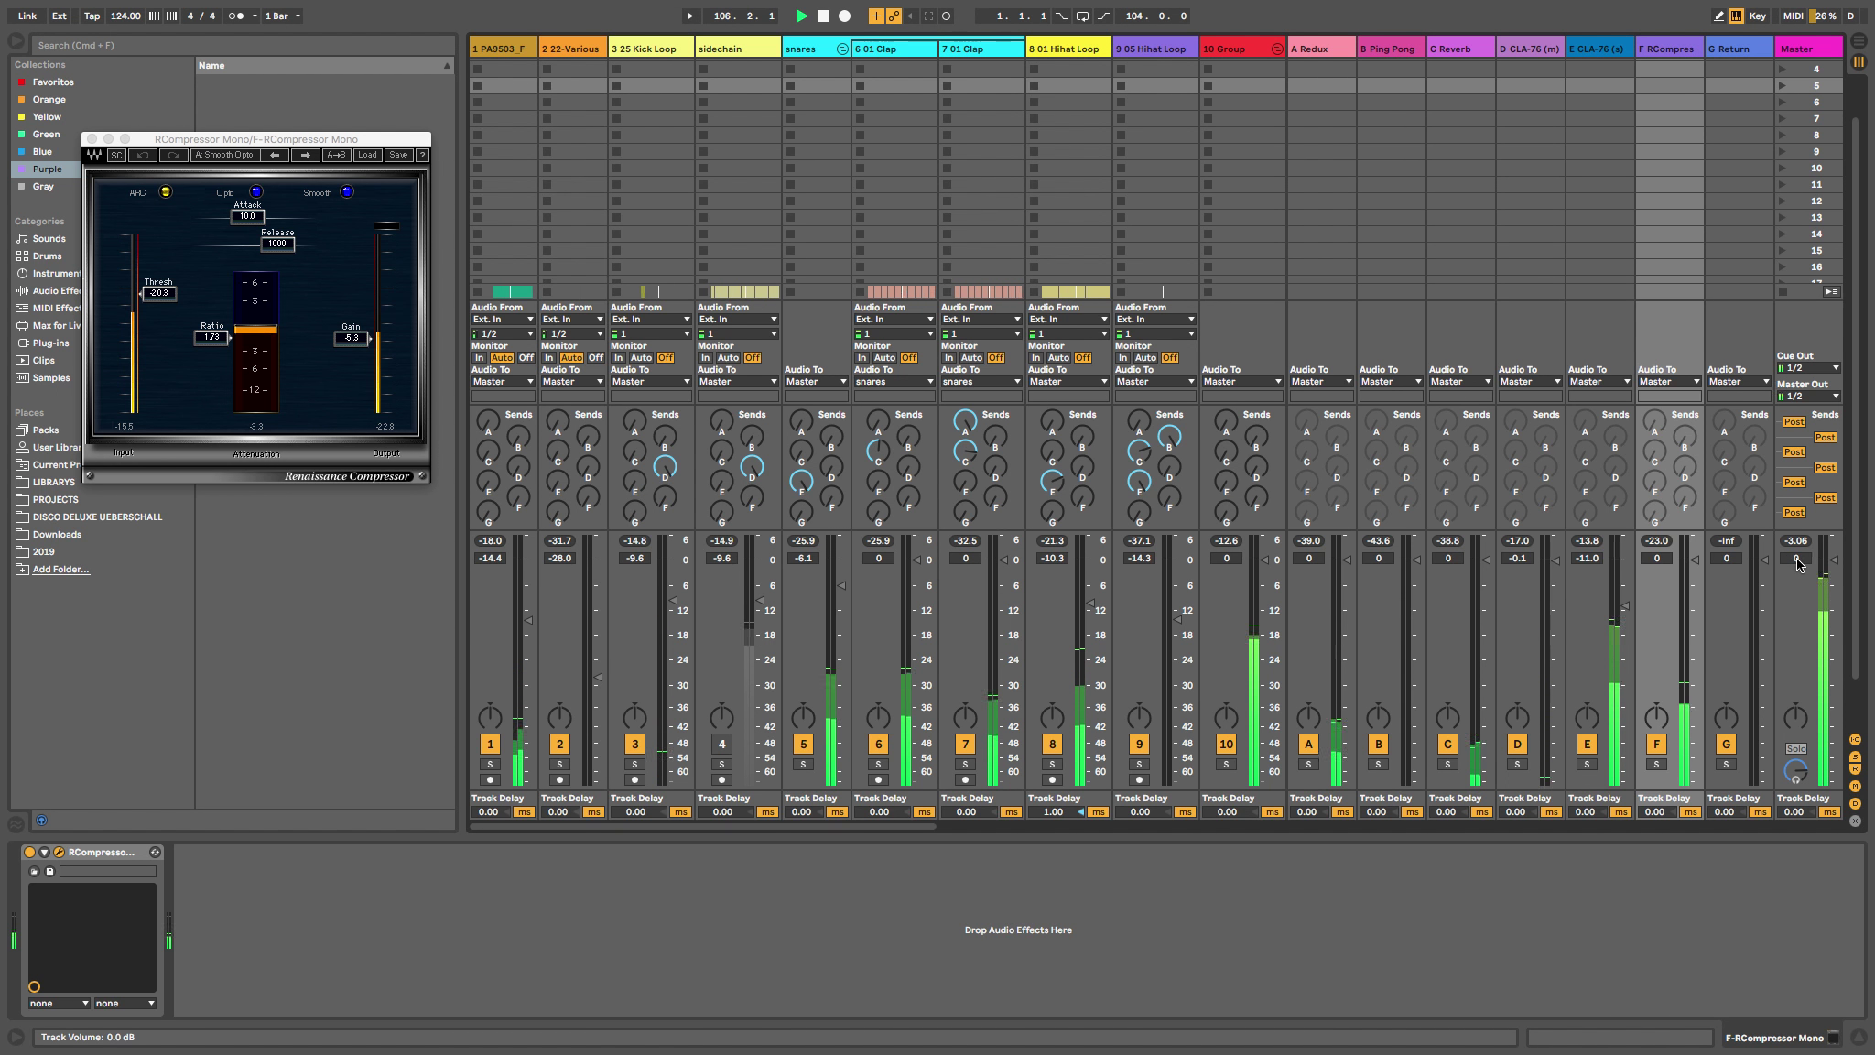
click(1799, 50)
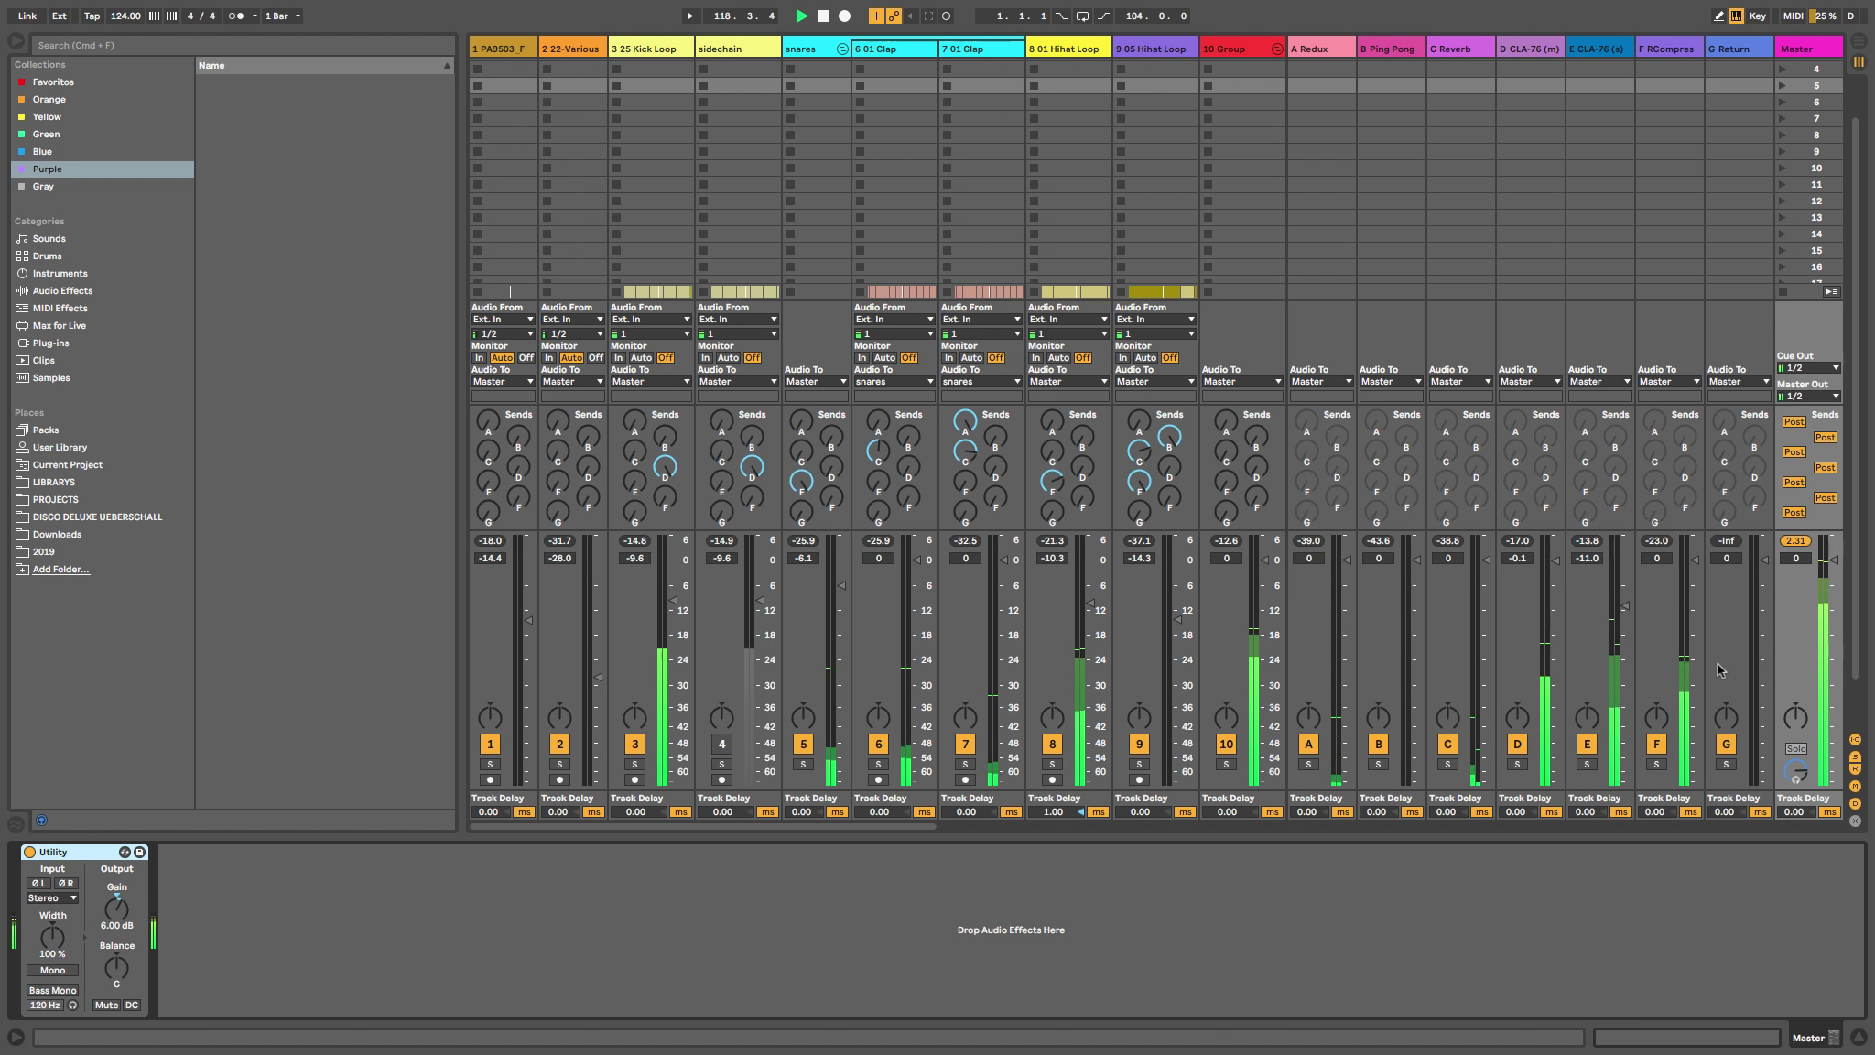
A/B the Master Utility's 6 dB boost twice, reset the peak meter, then view the arrangement.
click(29, 852)
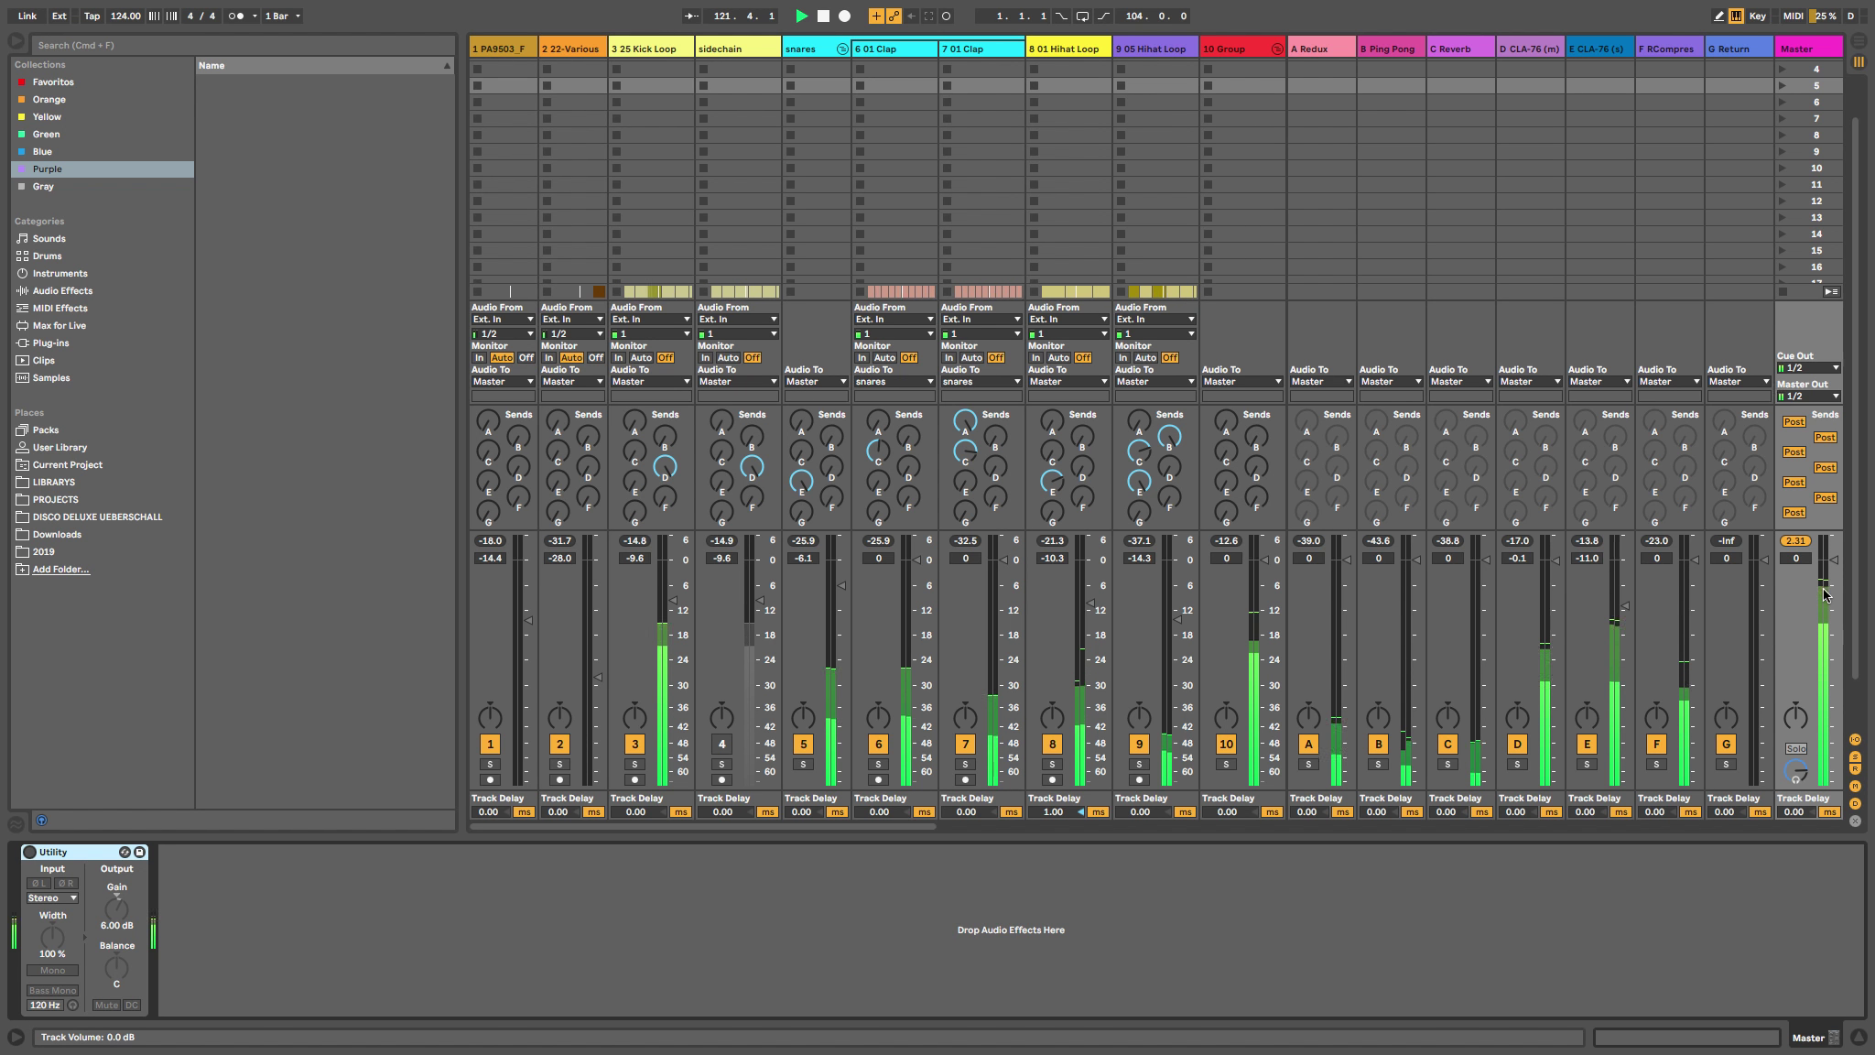
click(30, 853)
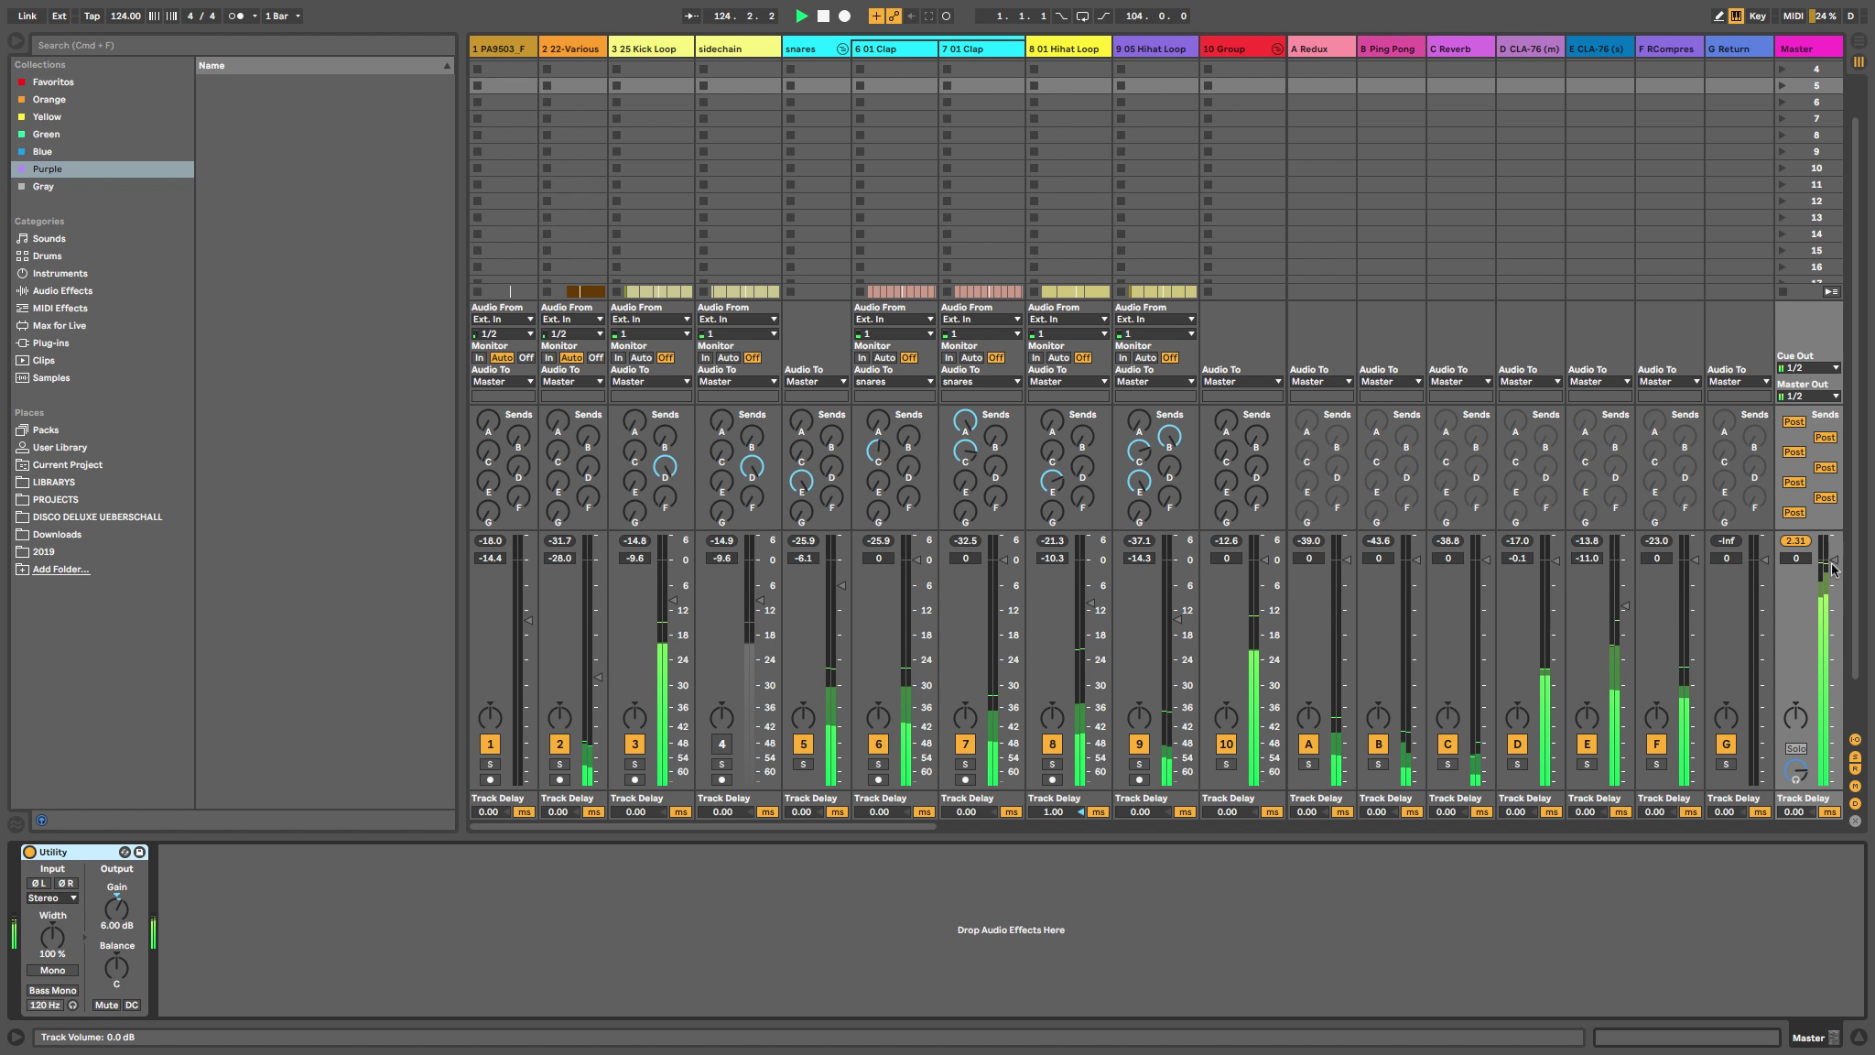
click(1809, 546)
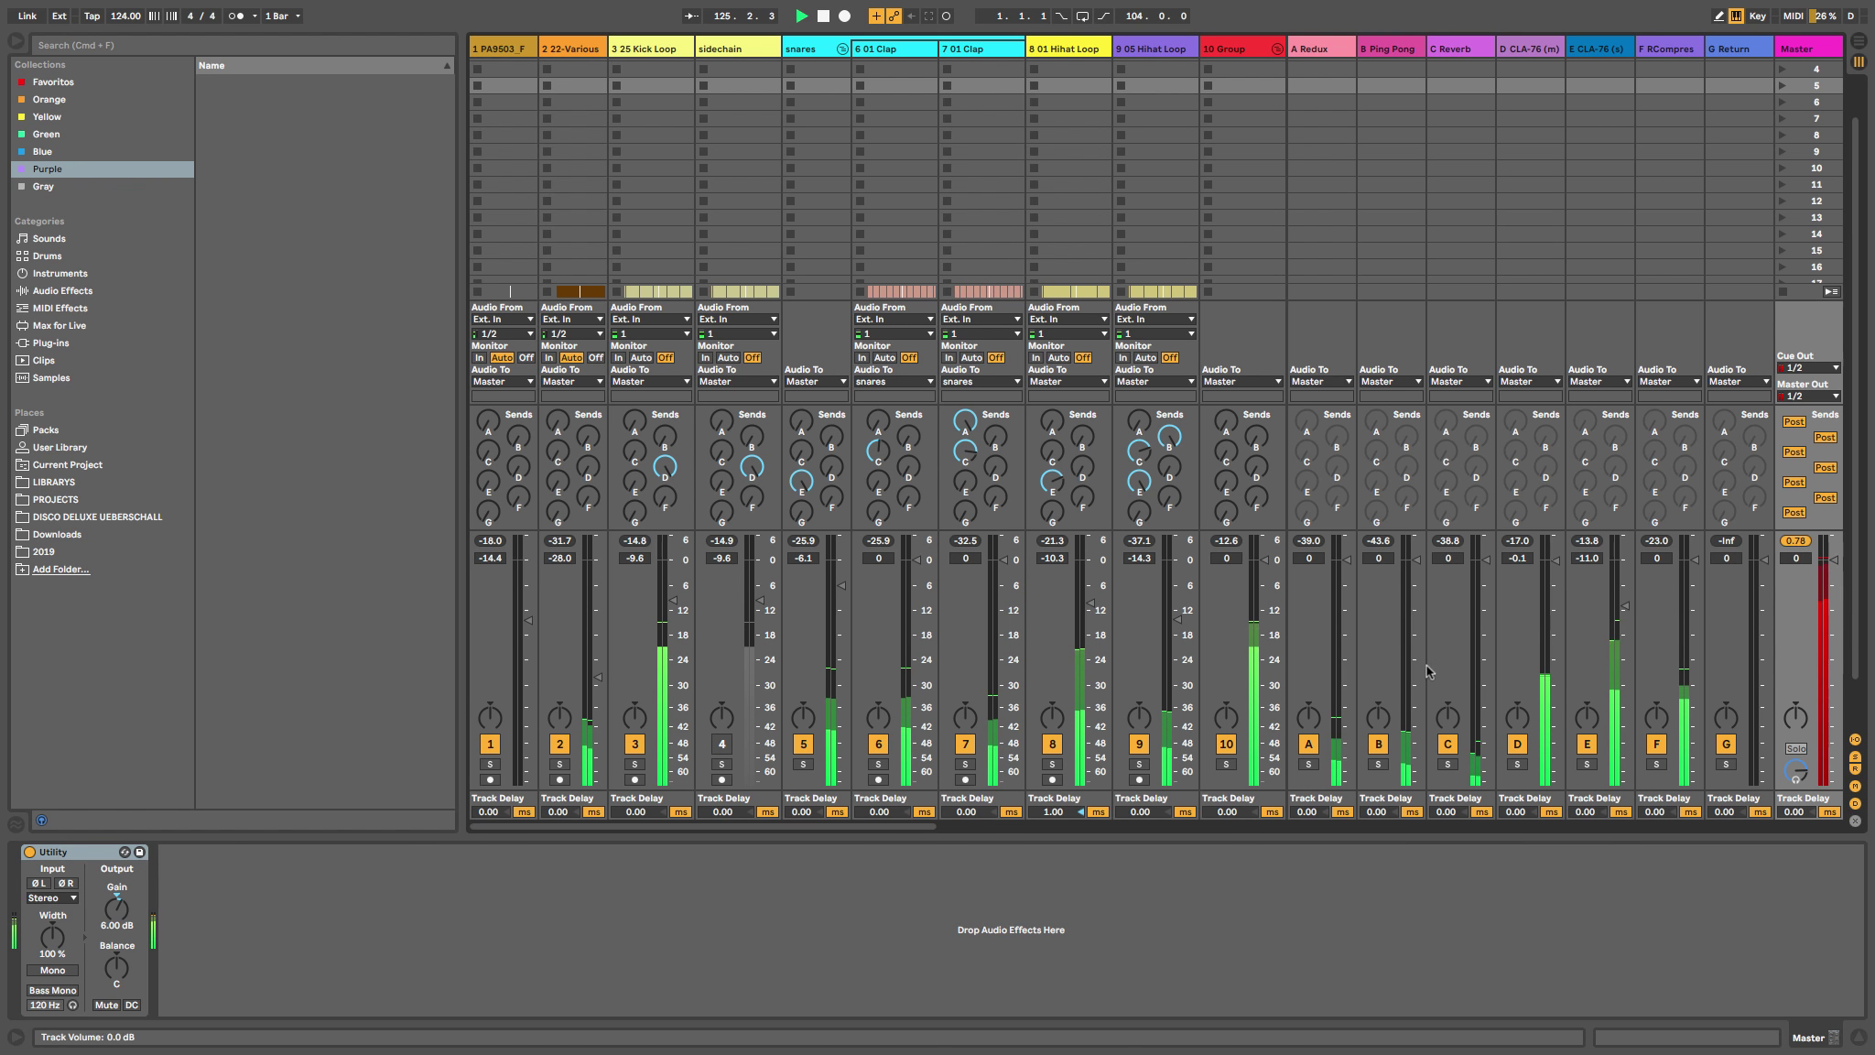
click(29, 851)
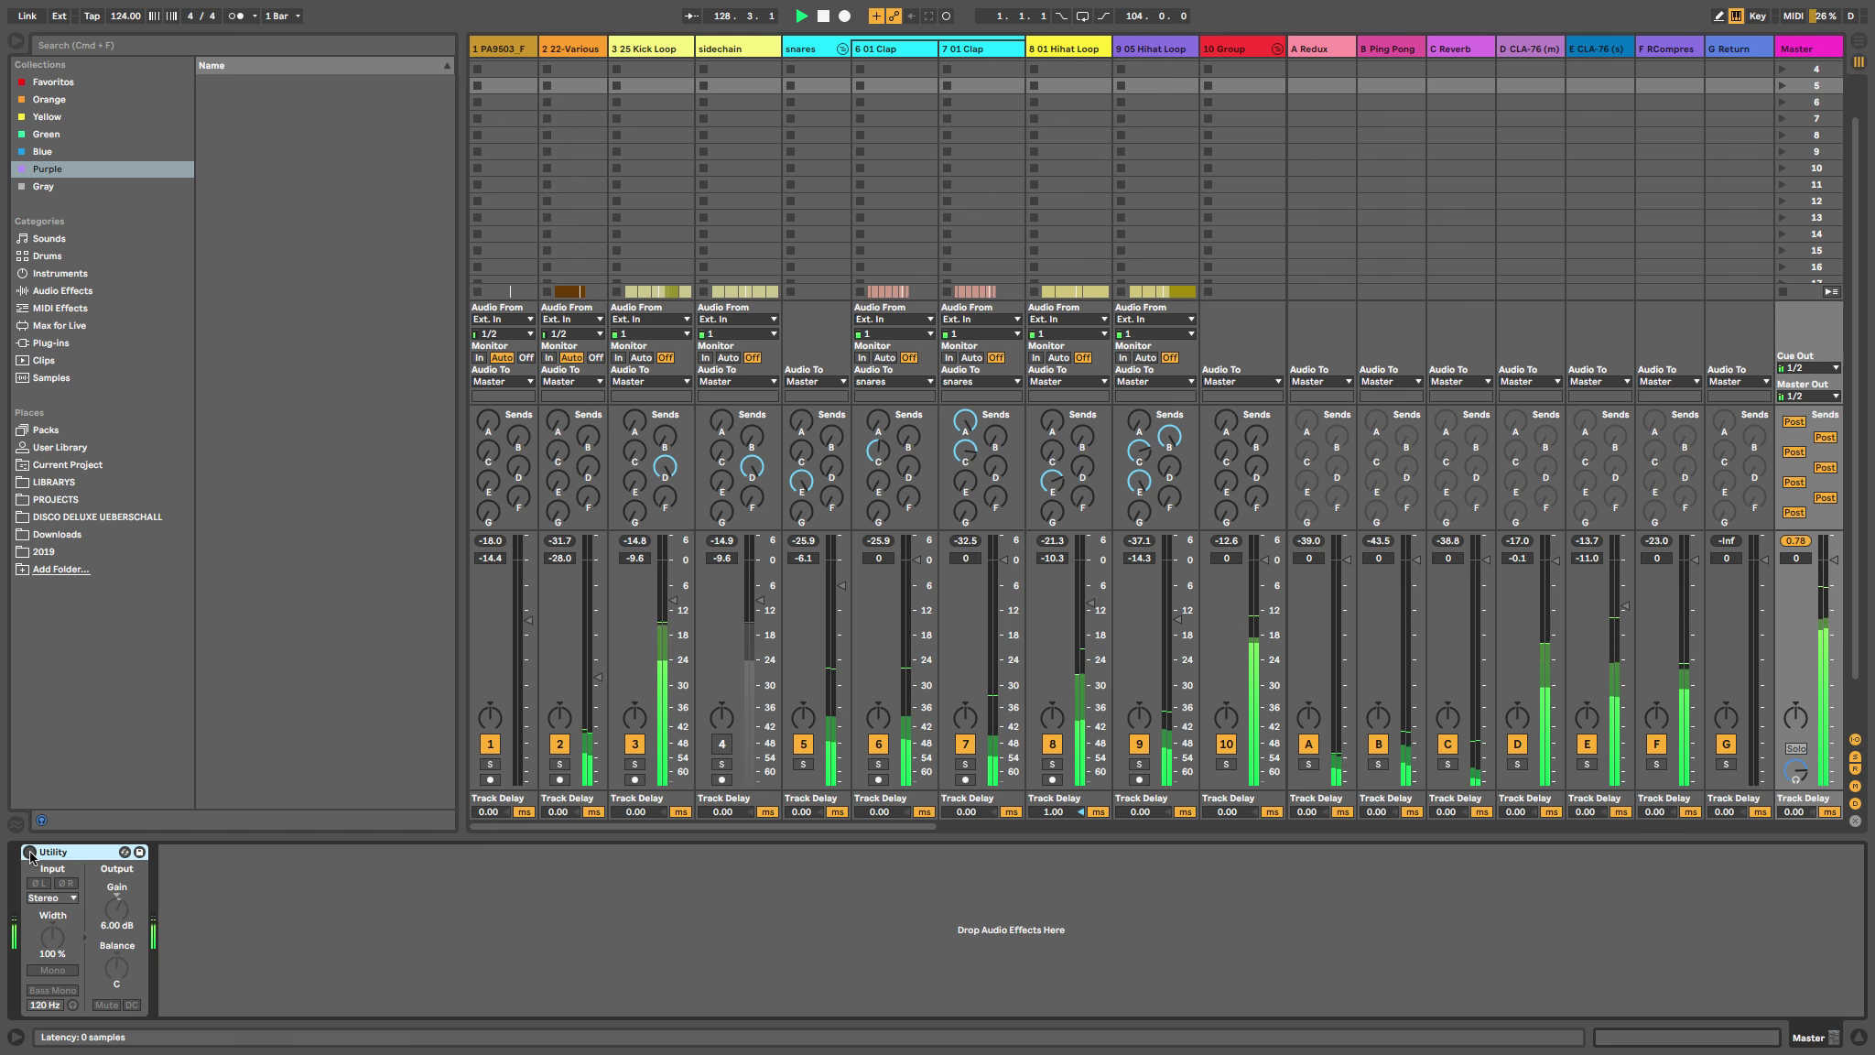
click(29, 851)
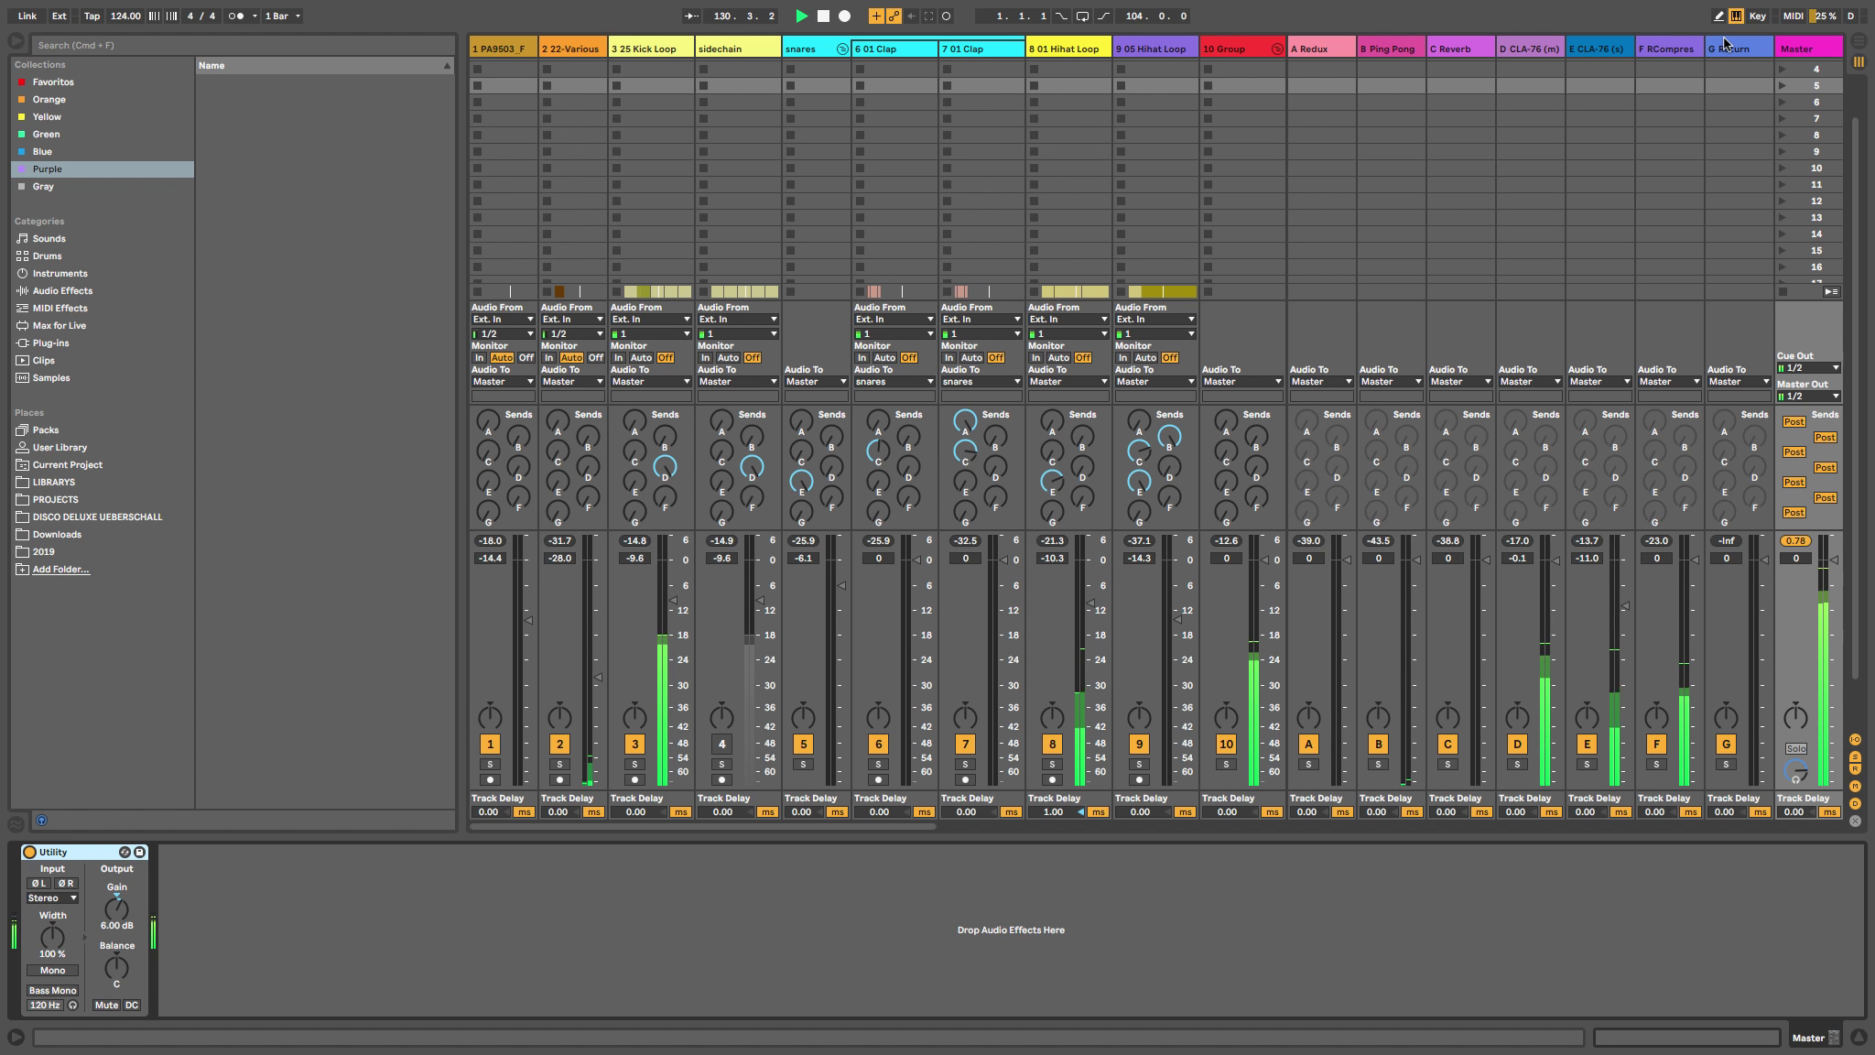
click(1861, 44)
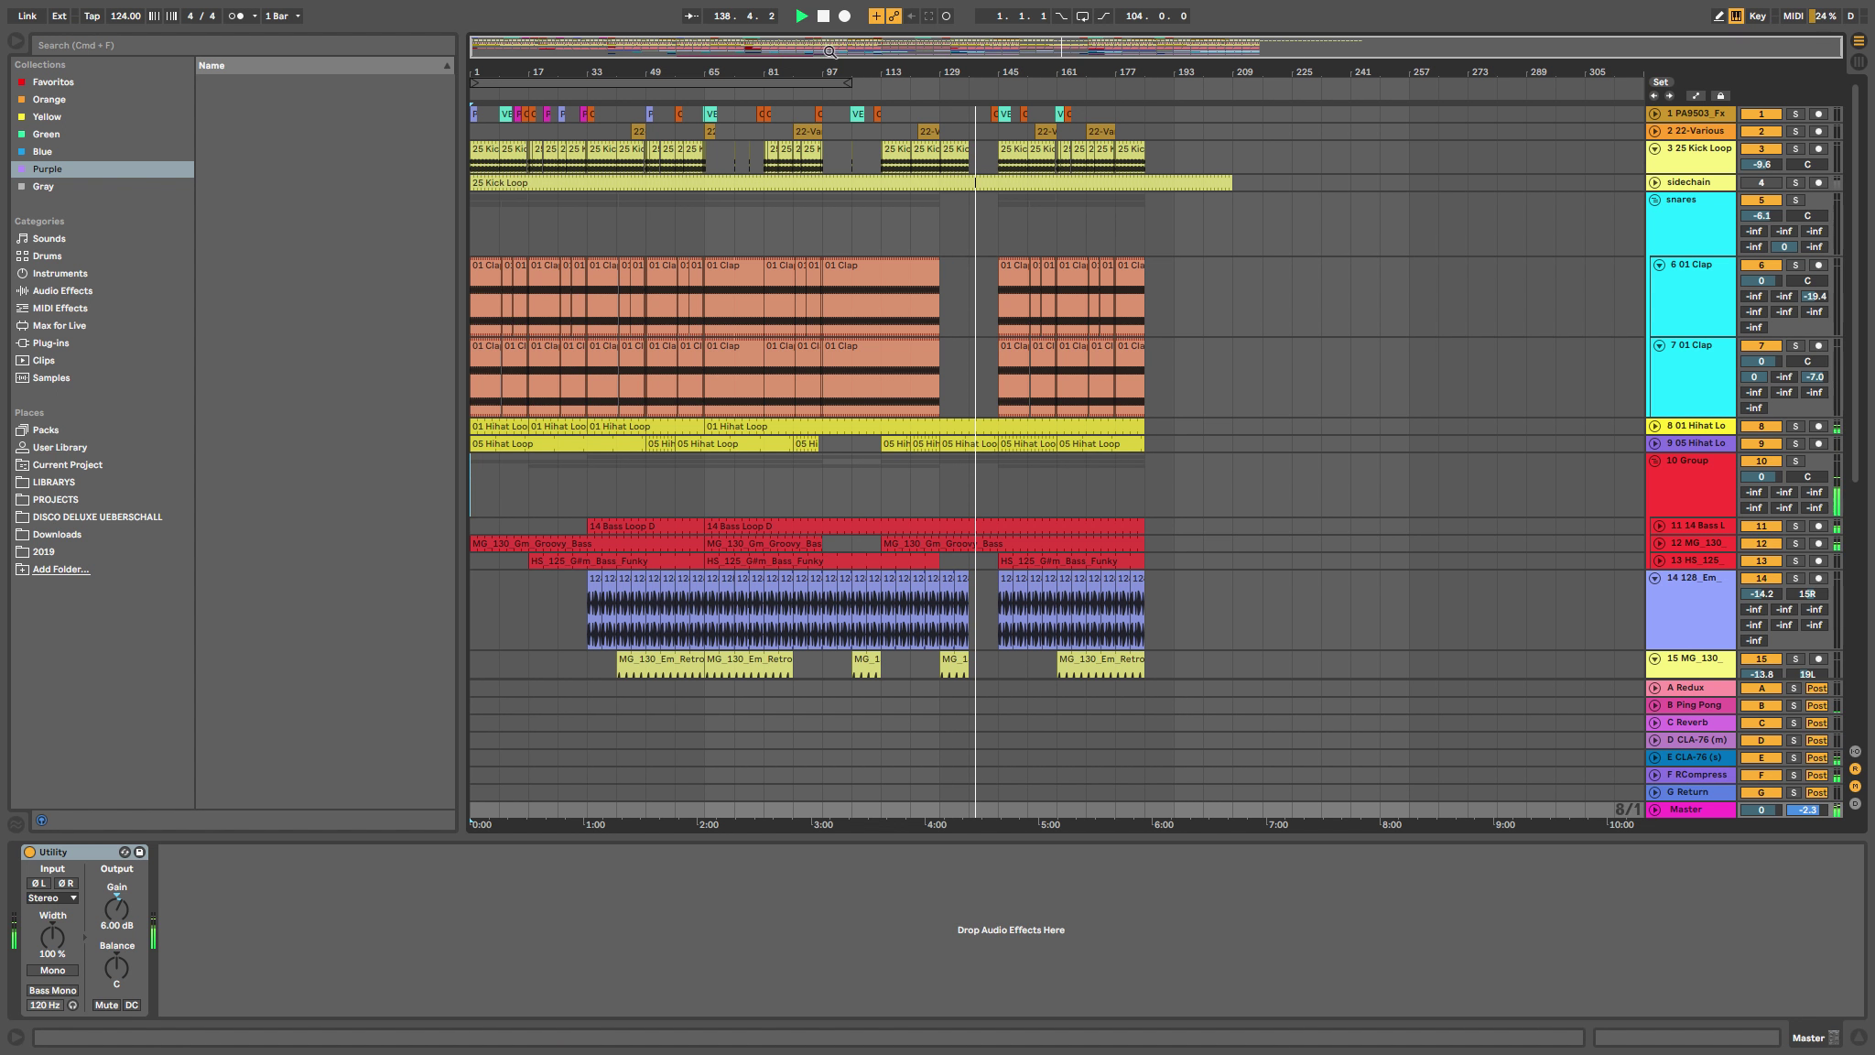
Stop the song's playback near bar 139 using the transport Stop button.
click(829, 16)
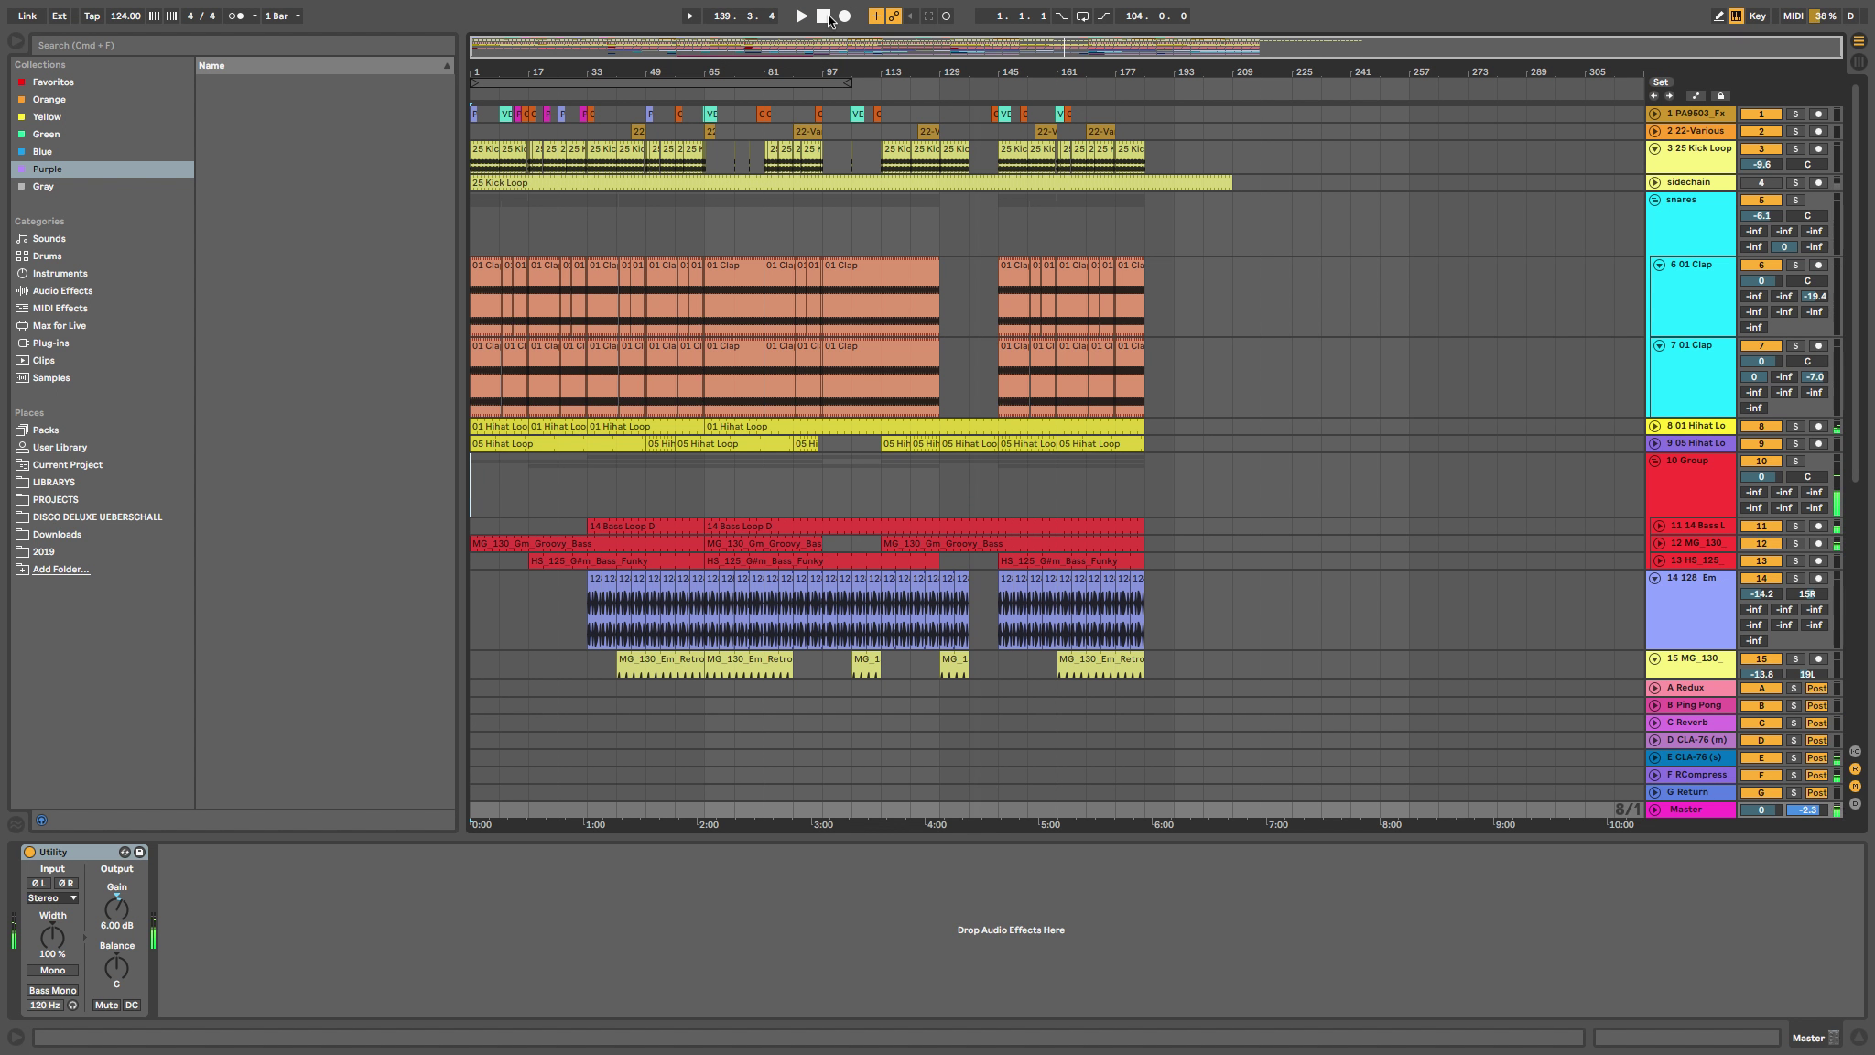